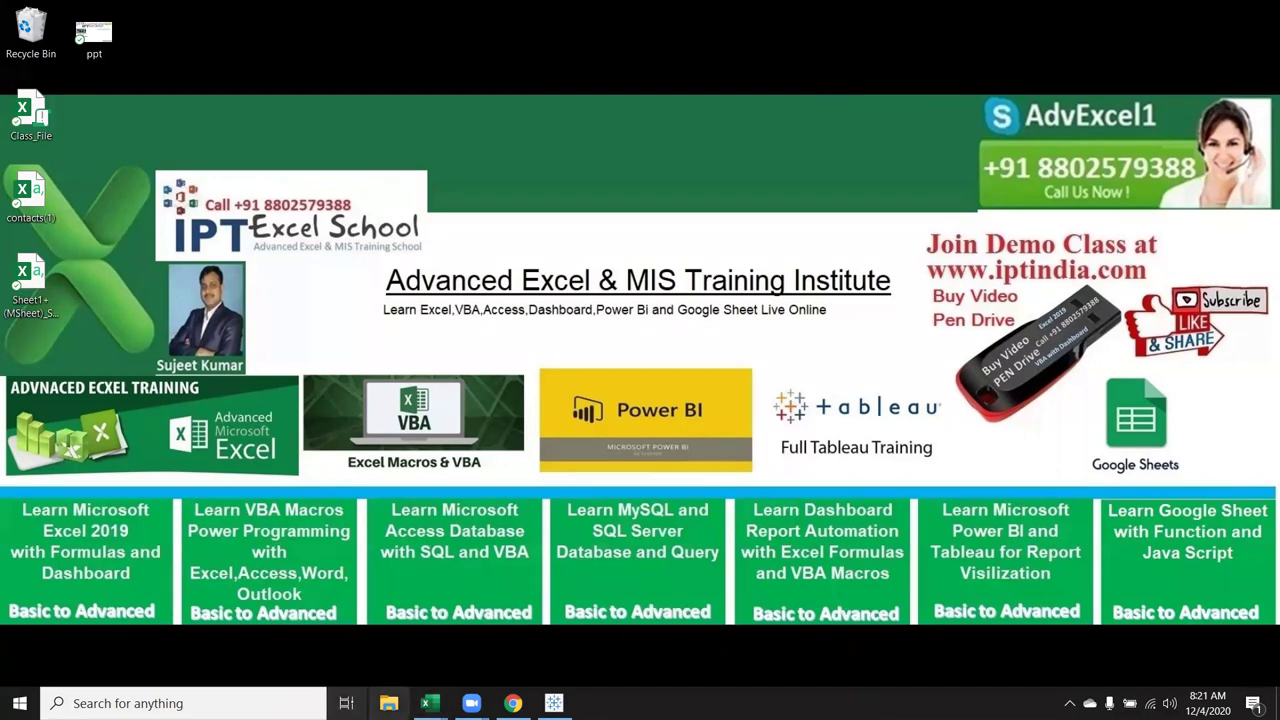
Switch to the Book7 workbook from the Excel taskbar previews
mouse_move(430, 703)
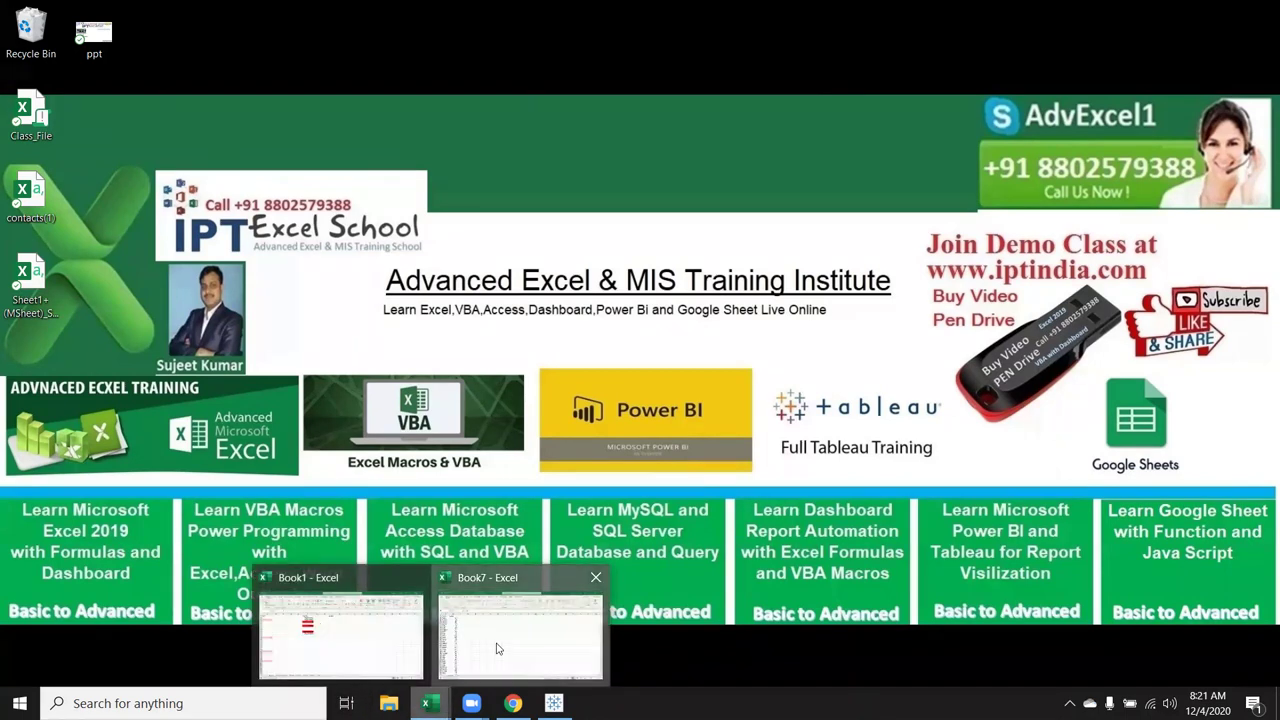
left_click(497, 649)
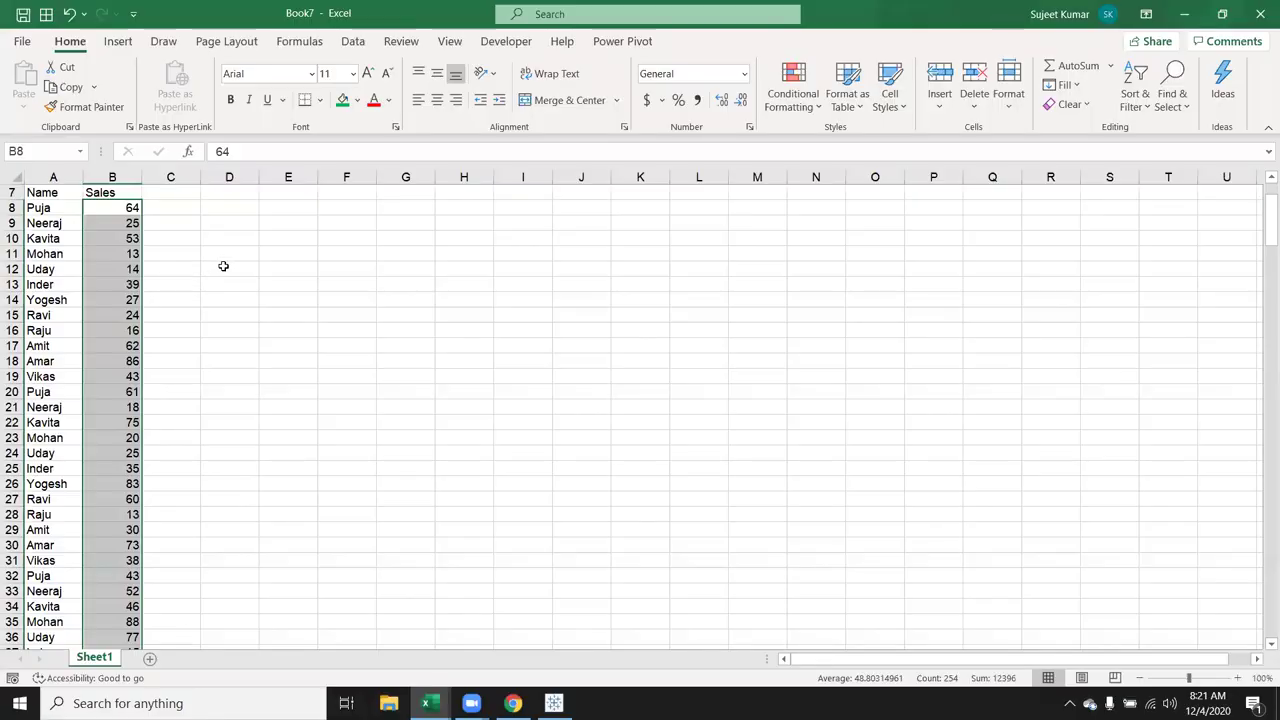
Enter =MAX(B:B) in E10 to show the highest sale, 89
left_click(220, 268)
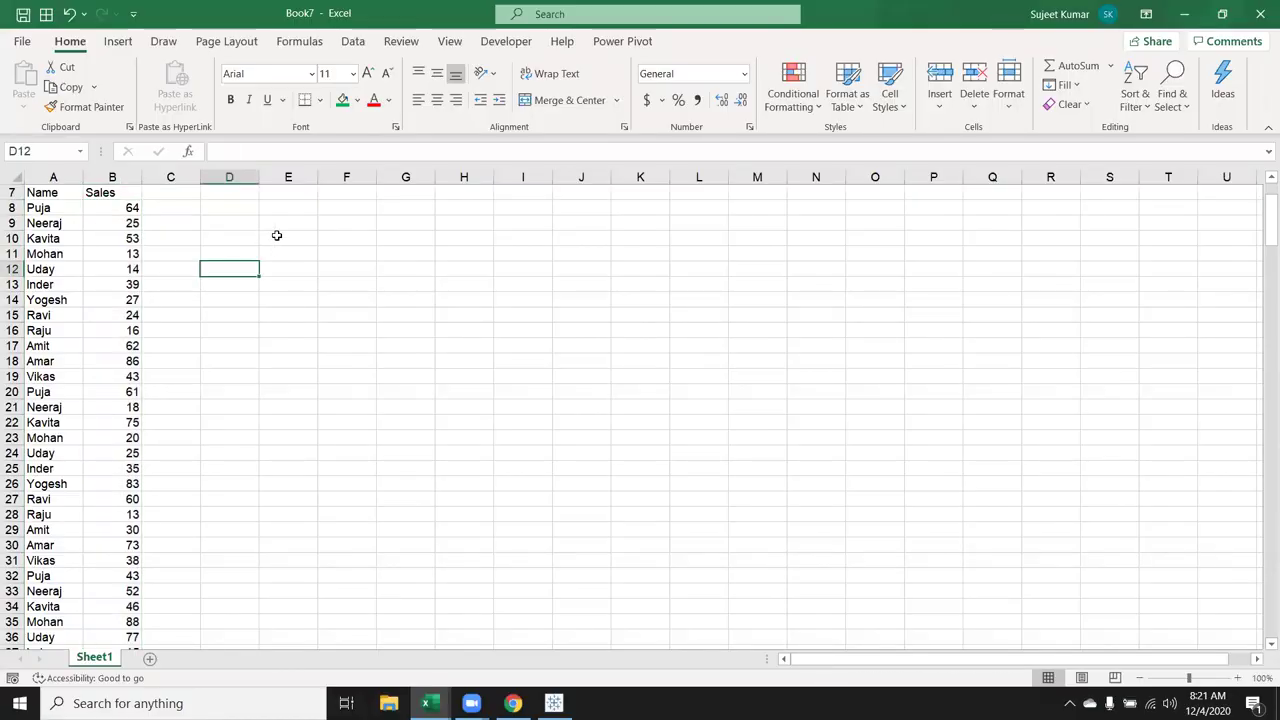
left_click(276, 237)
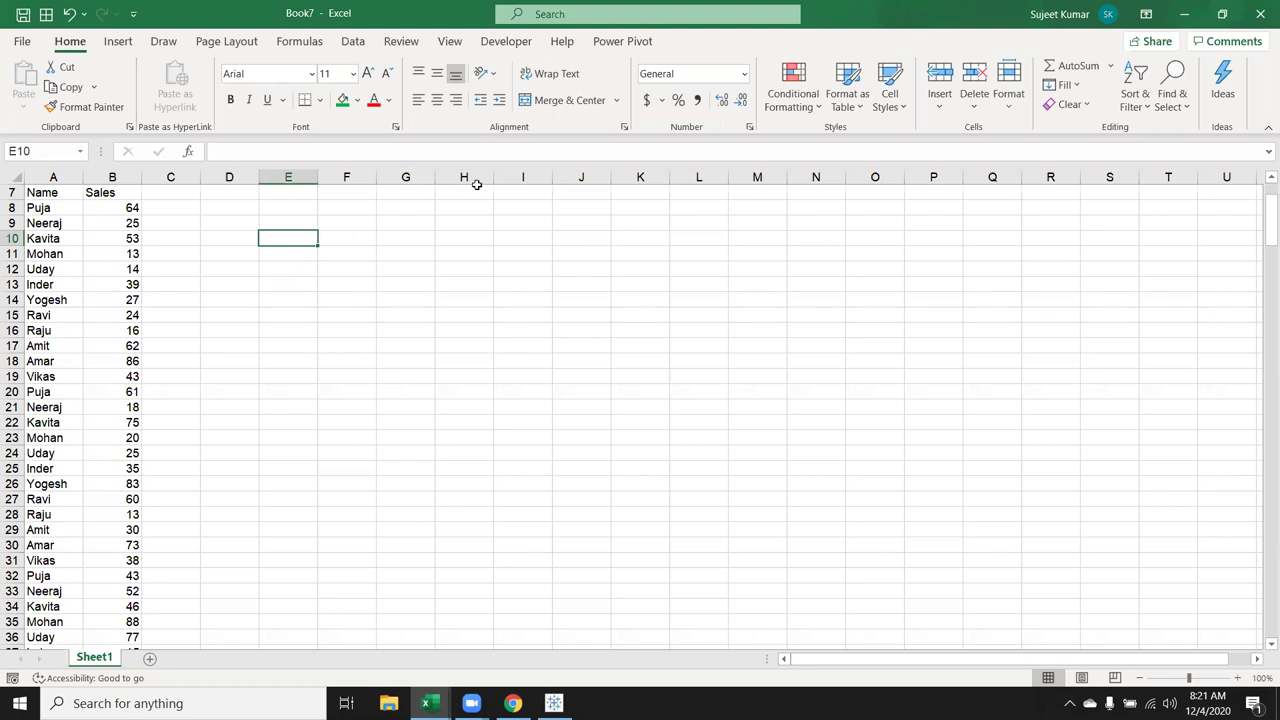
type("=ma")
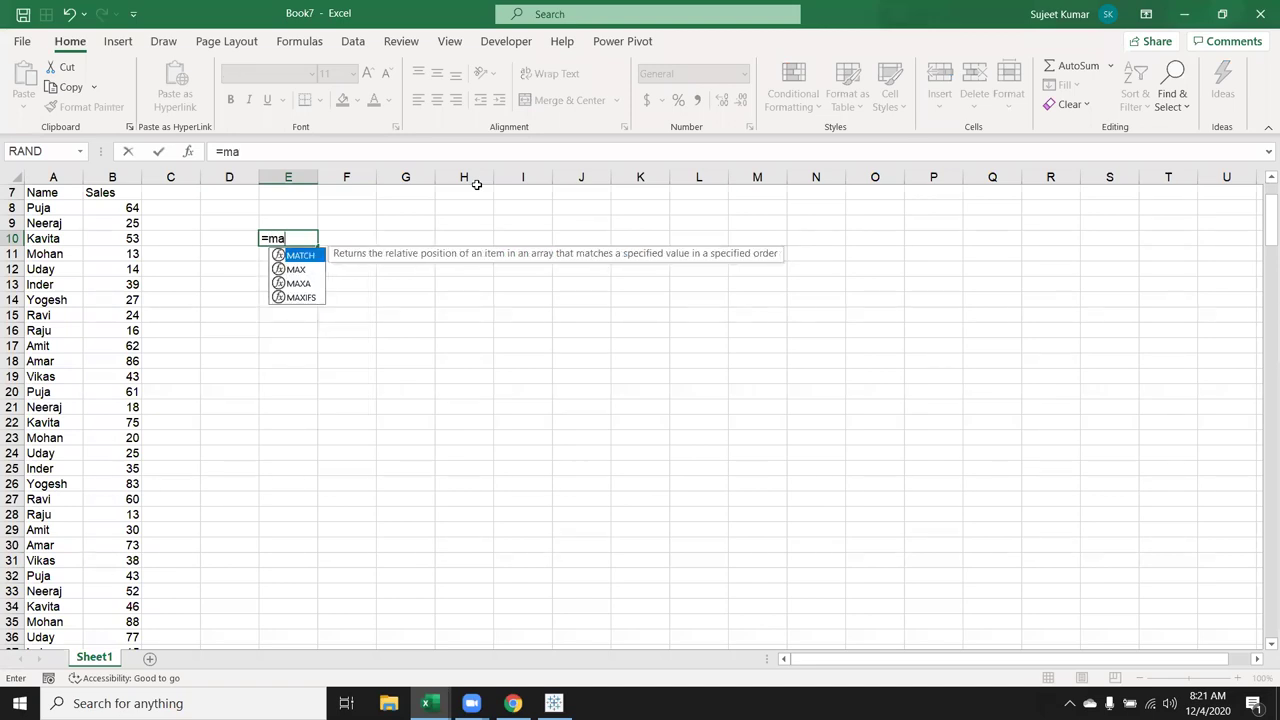
key("Down")
key("Tab")
key("Left")
key("Left")
key("Left")
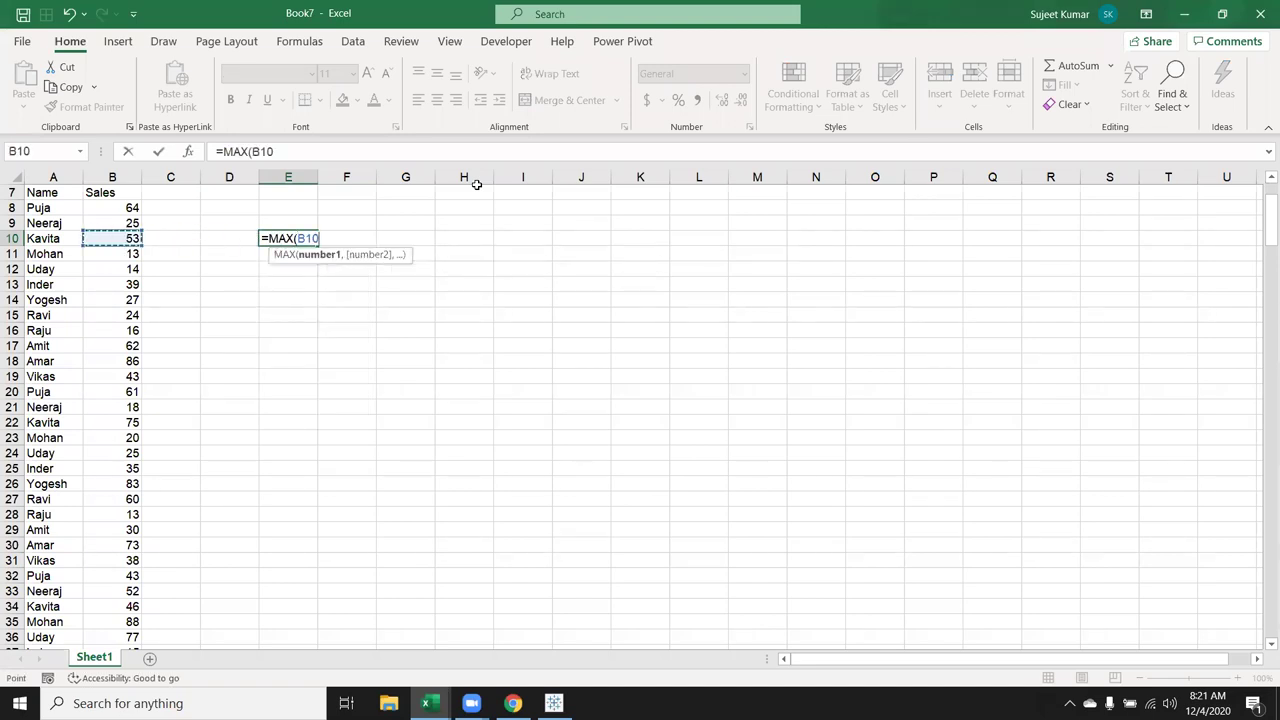
key("ctrl+space")
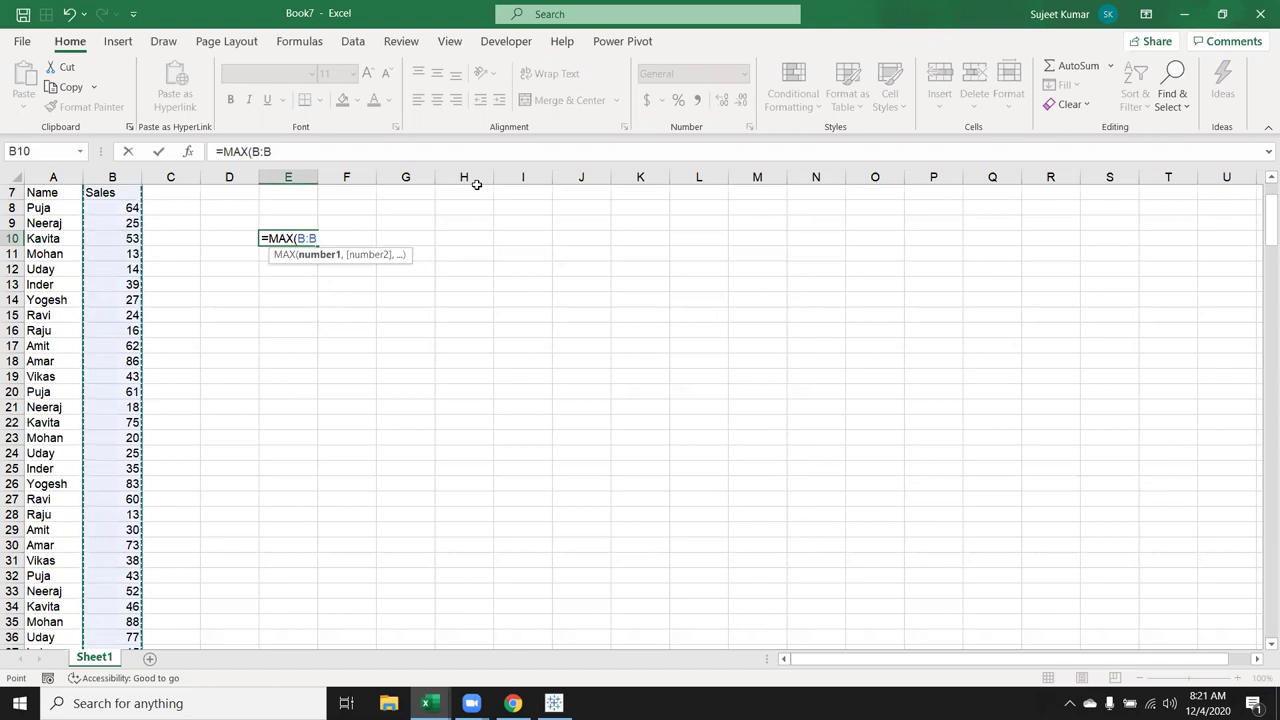
key("Return")
Enter =MIN(B:B) in F10 to show the lowest sale, 10
key("Right")
key("Up")
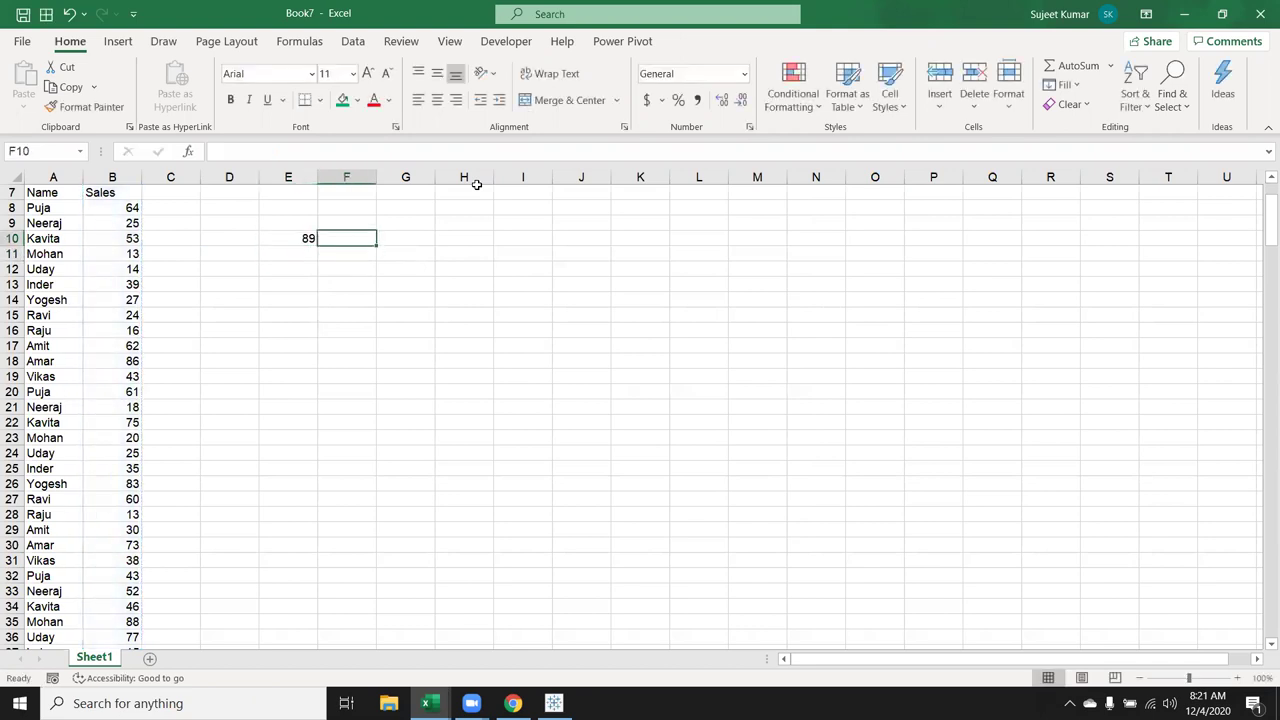
type("=min")
key("Tab")
key("Left")
key("Left")
key("Left")
key("Left")
key("ctrl+space")
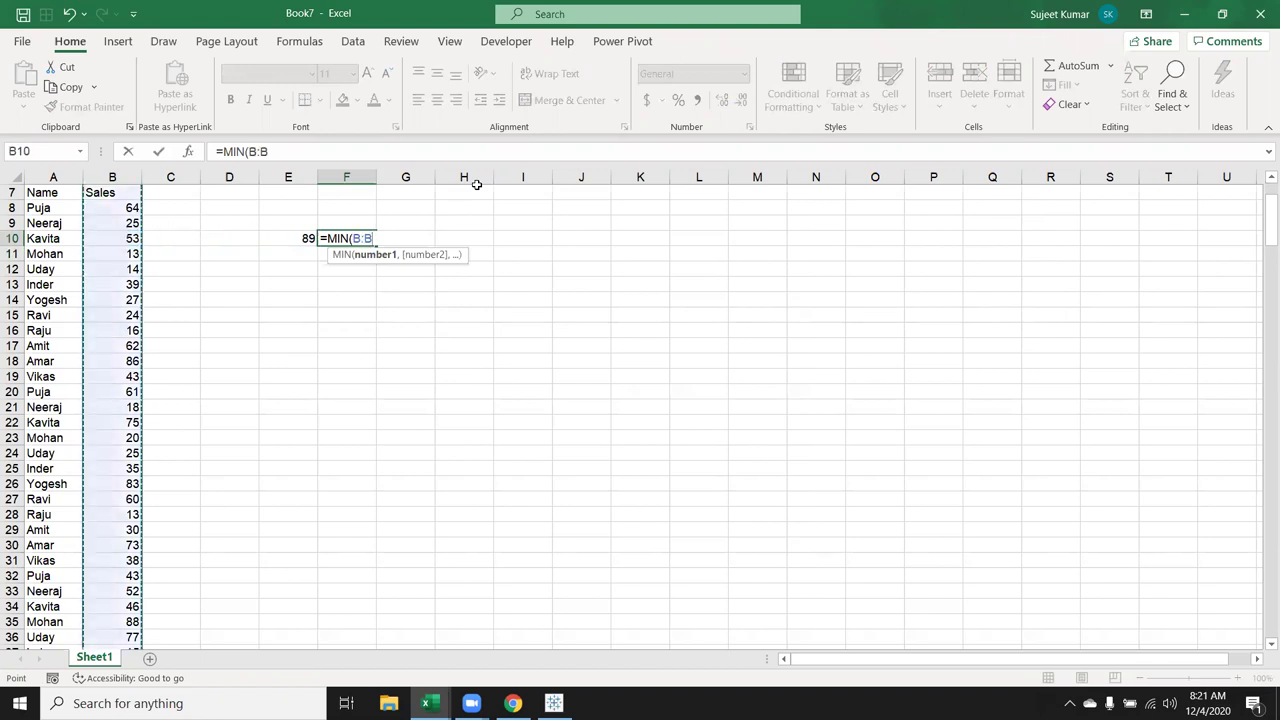
key("Return")
key("Up")
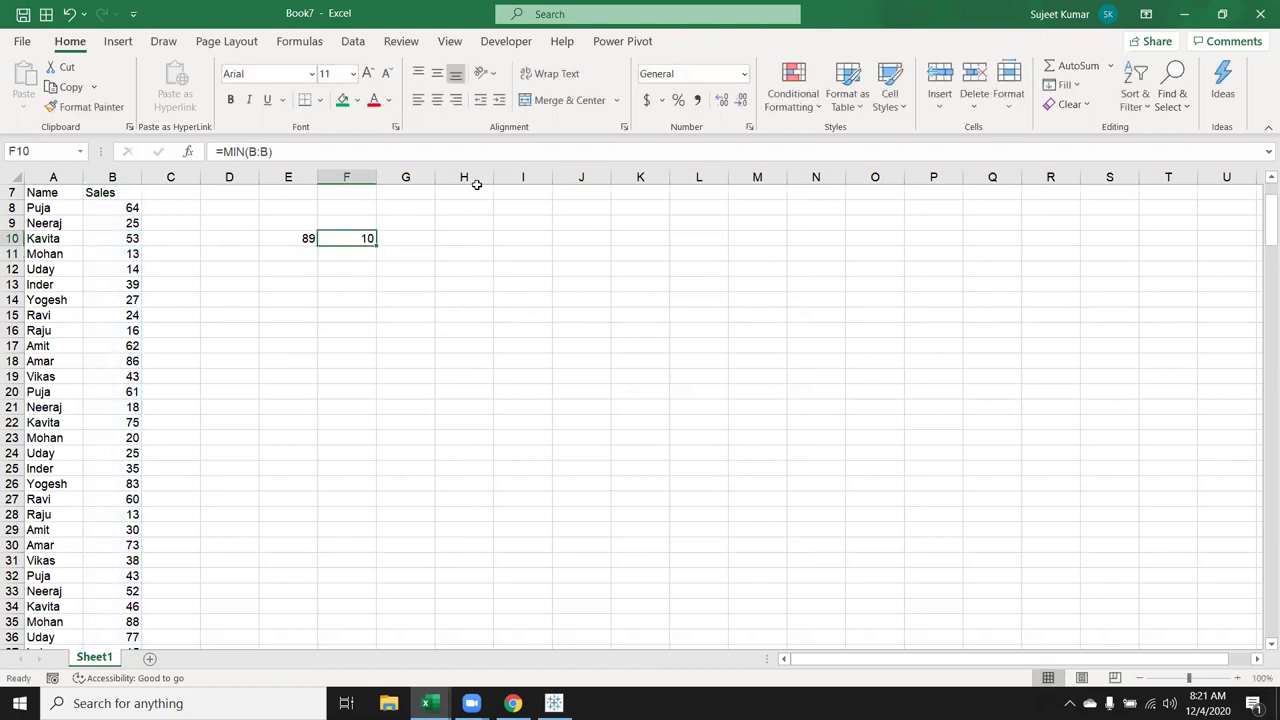
key("Left")
key("Right")
key("Right")
key("Right")
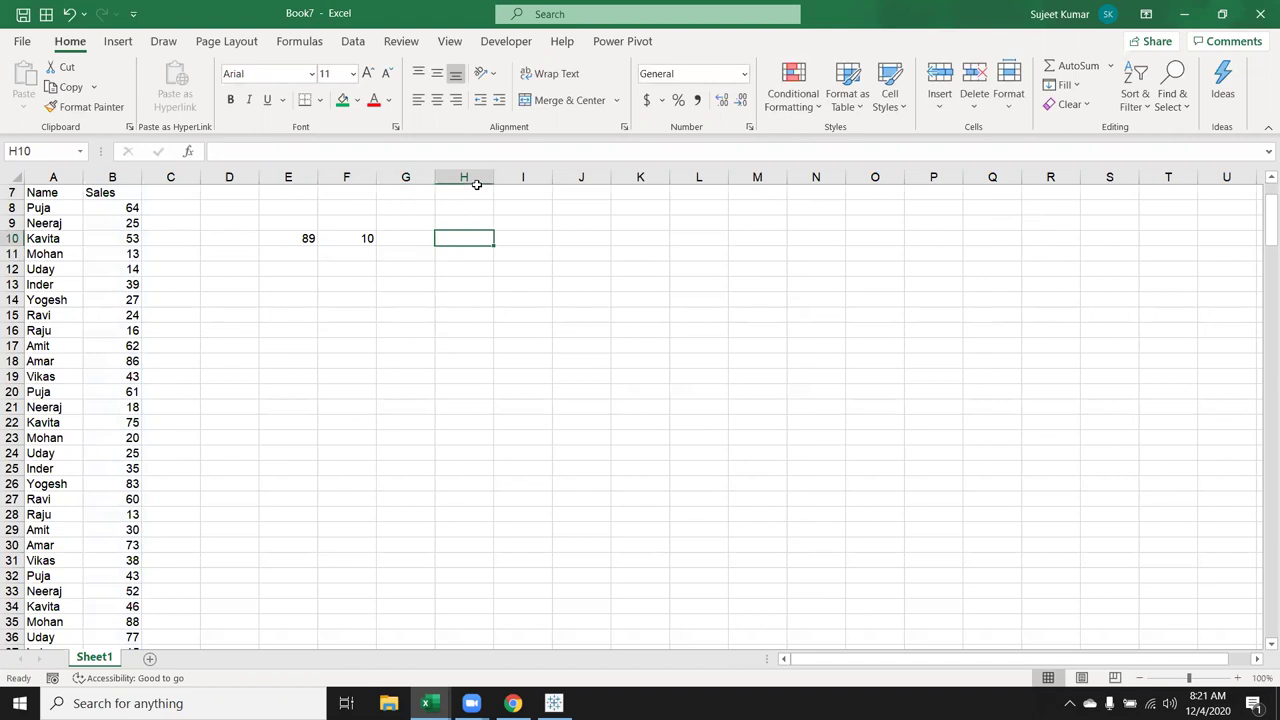
key("Up")
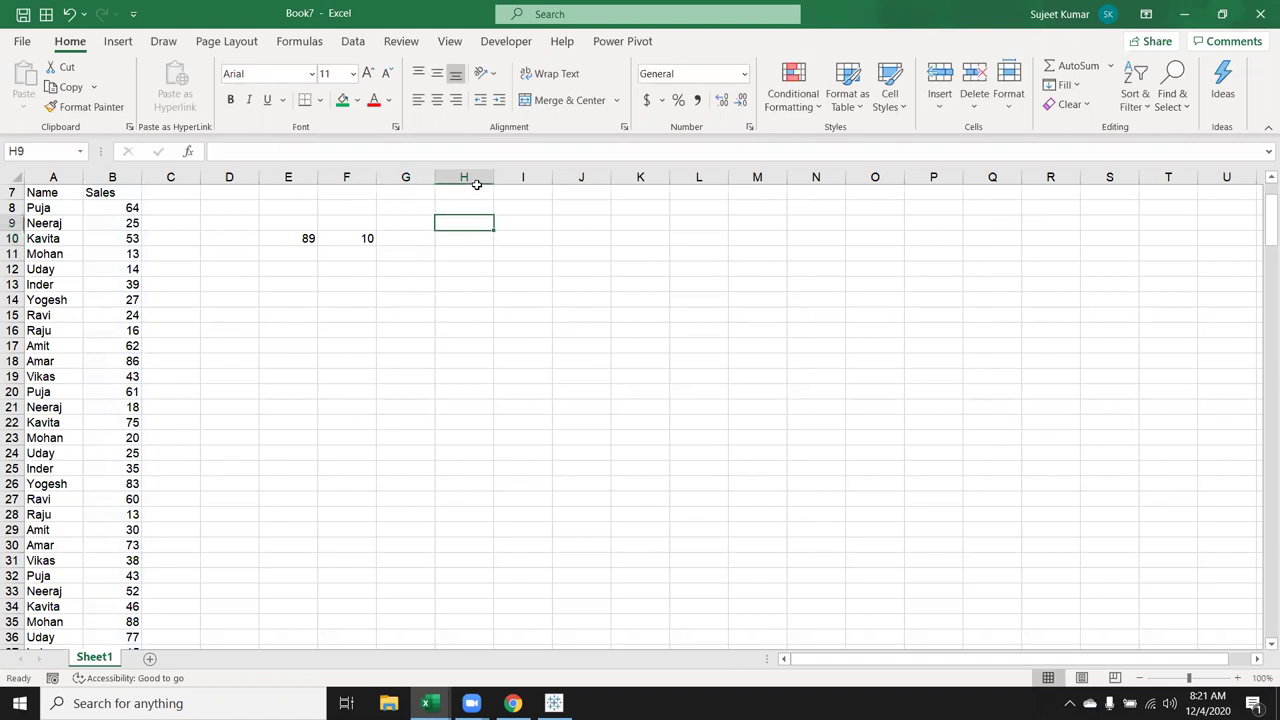
Enter the =RAND() formula in H8
type("=max")
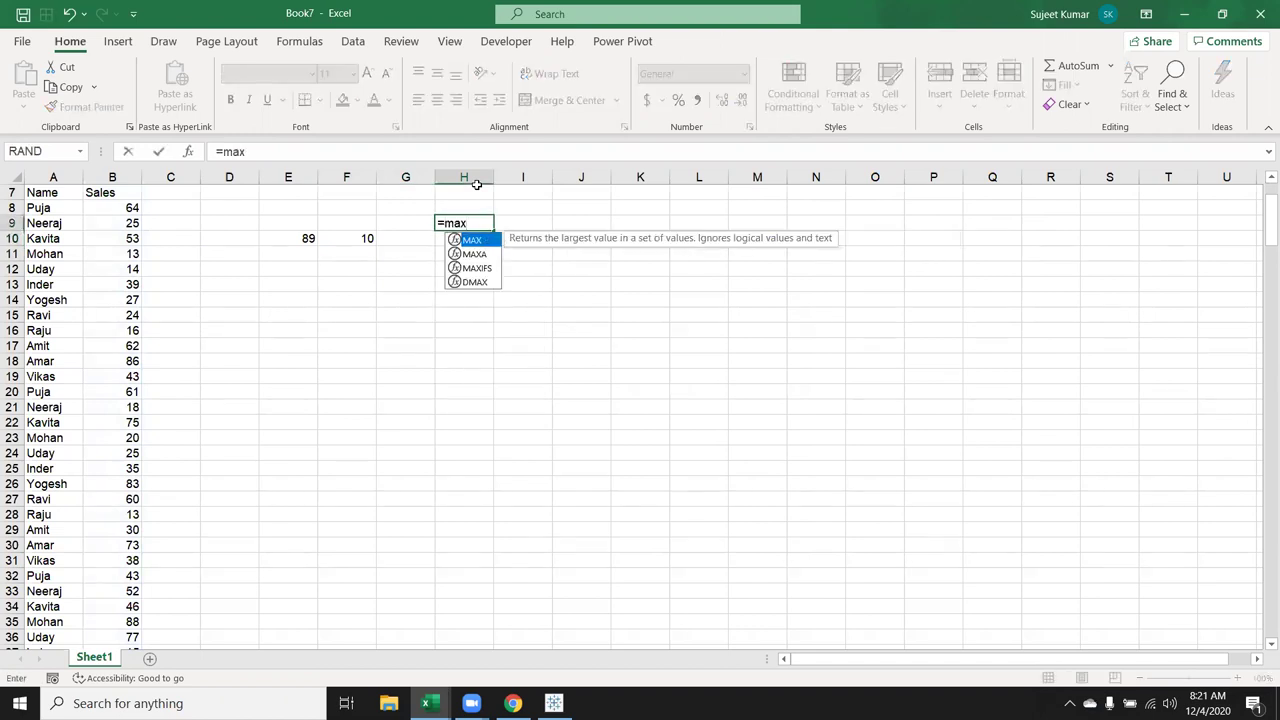
key("Down")
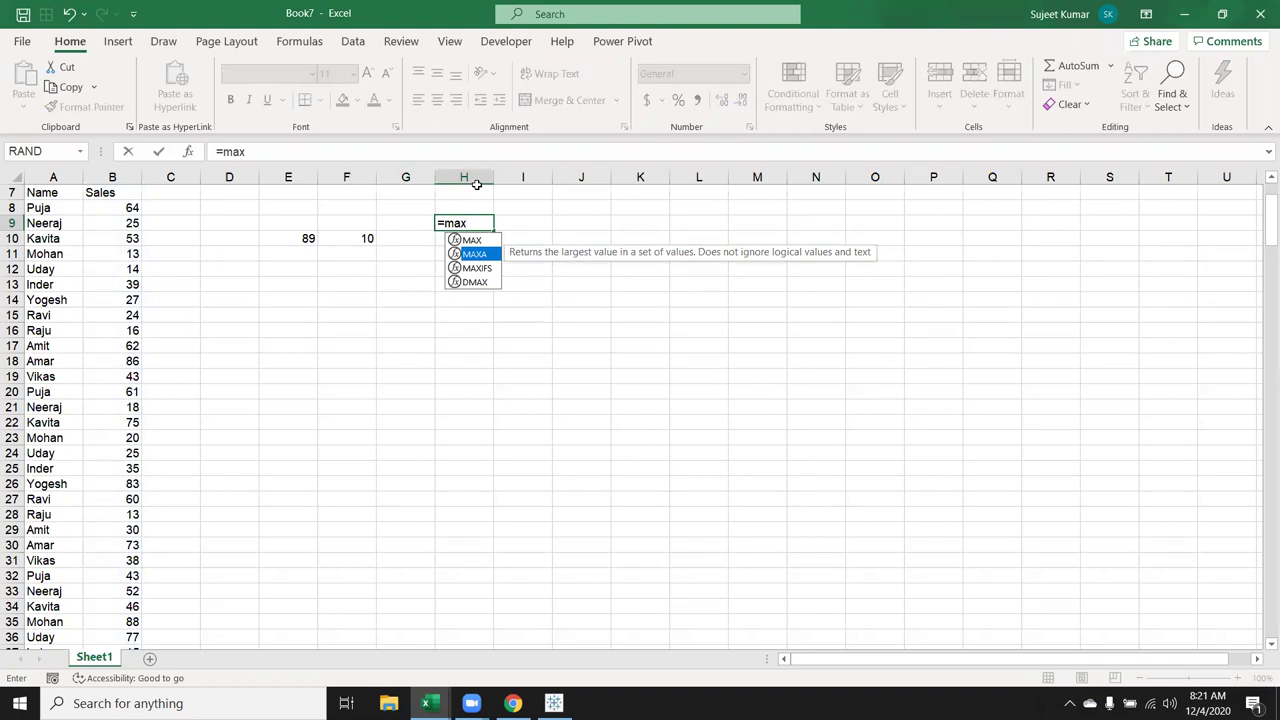
key("Escape")
key("Escape")
key("Up")
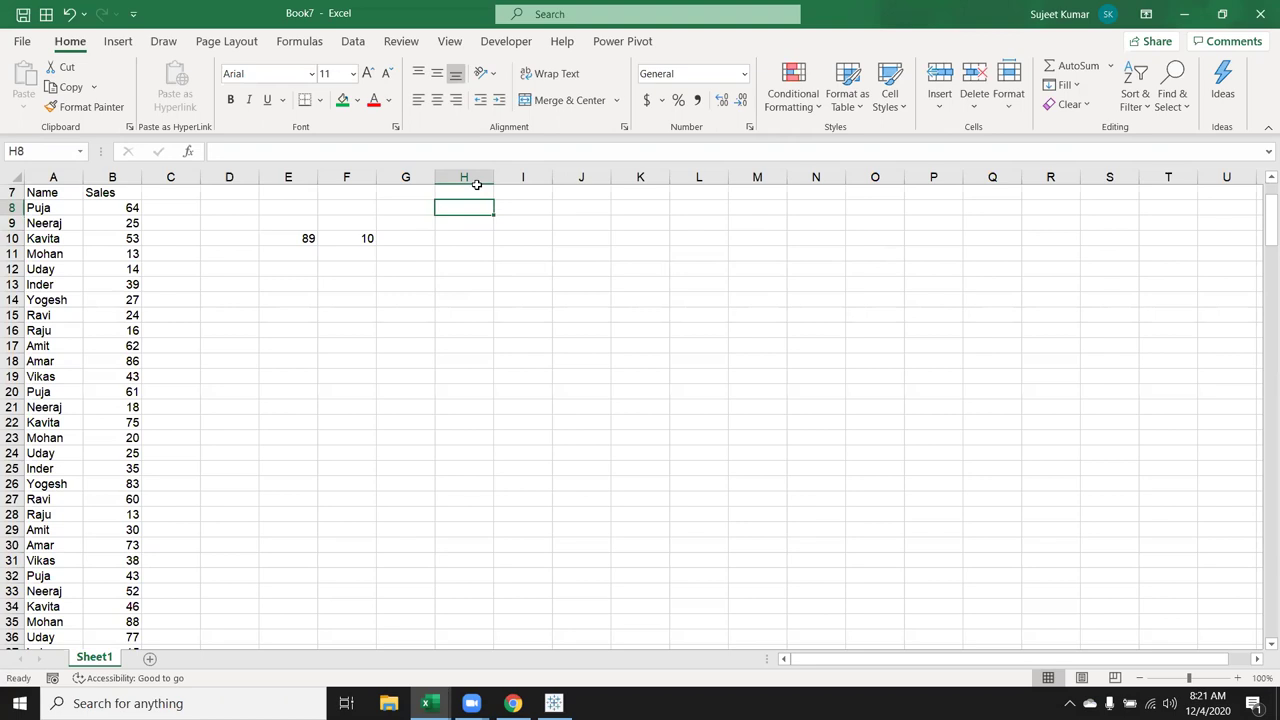
type("=ra")
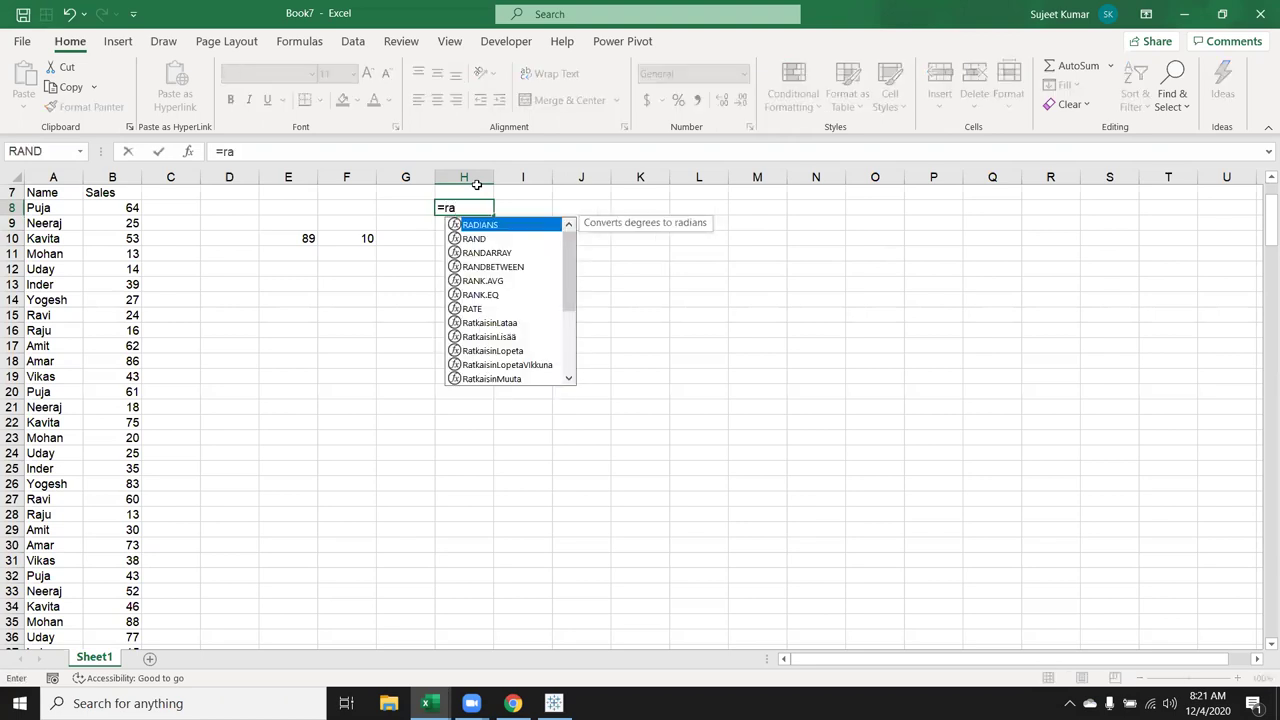
key("Down")
key("Down")
key("Down")
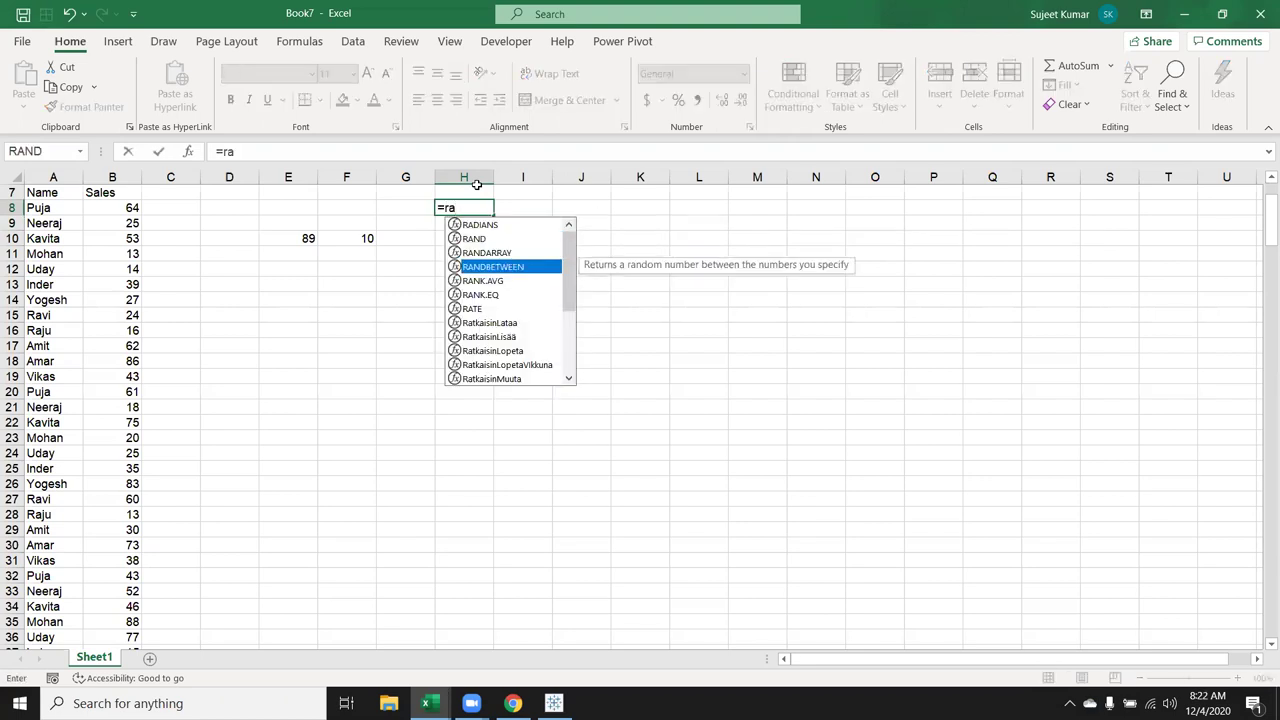
key("Up")
key("Up")
key("Tab")
type(")")
key("Return")
Fill RAND down to H20, then paste H8:H20 back as fixed values
key("Up")
key("shift+Down")
key("shift+Down")
key("shift+Down")
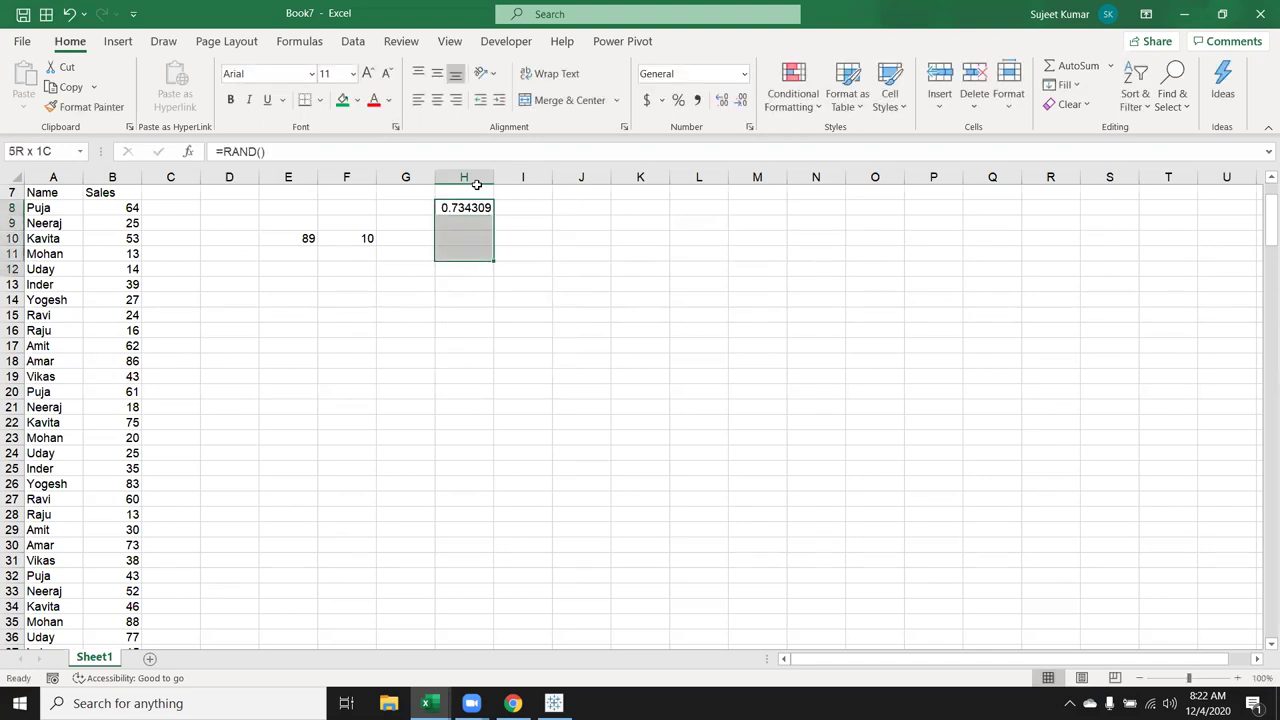
key("shift+Down")
key("shift+Down")
key("shift+Down")
key("ctrl+d")
key("ctrl+c")
left_click(23, 100)
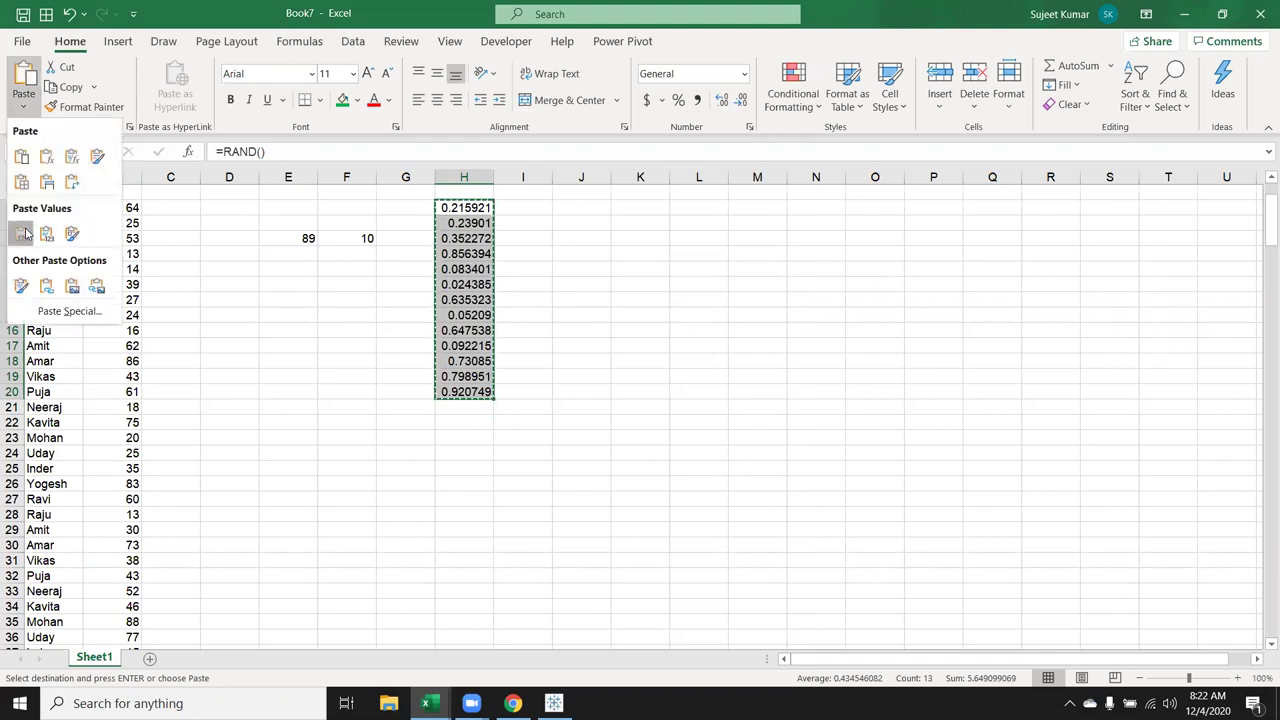
left_click(22, 183)
left_click(455, 333)
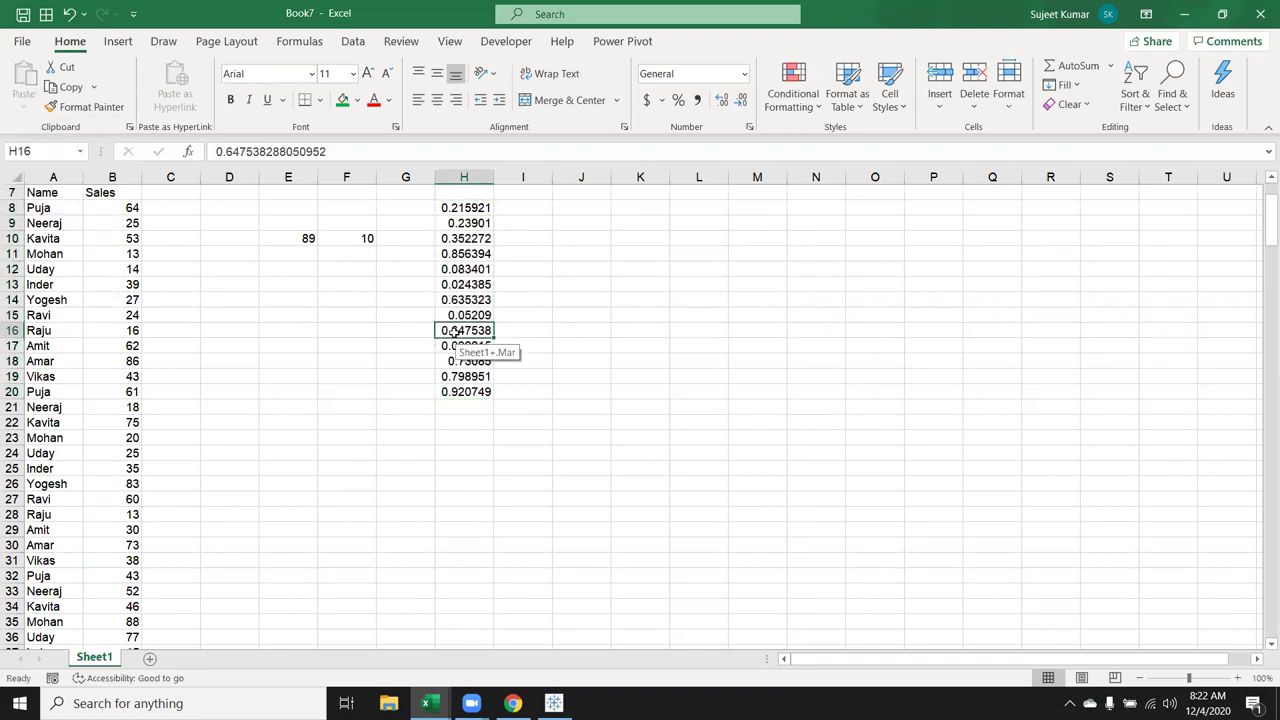
Replace H16 with TRUE and H10 with FALSE
type("true")
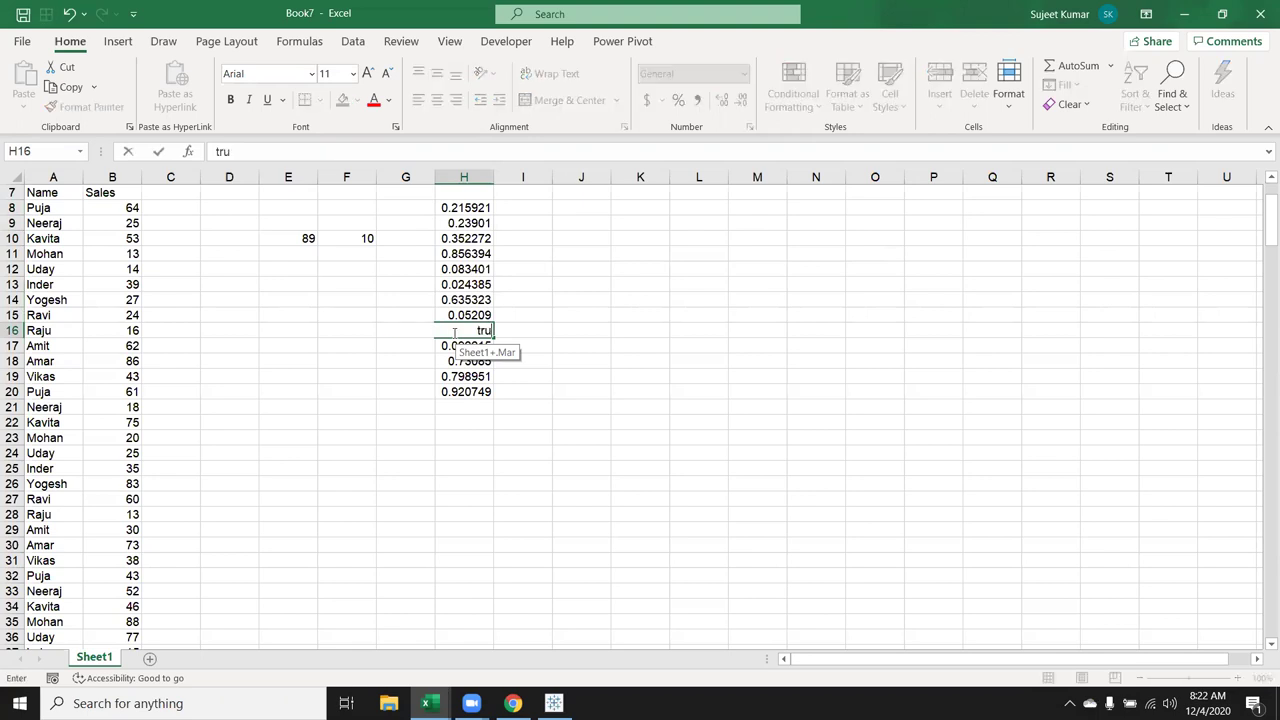
key("Return")
left_click(480, 238)
double_click(480, 238)
type("false")
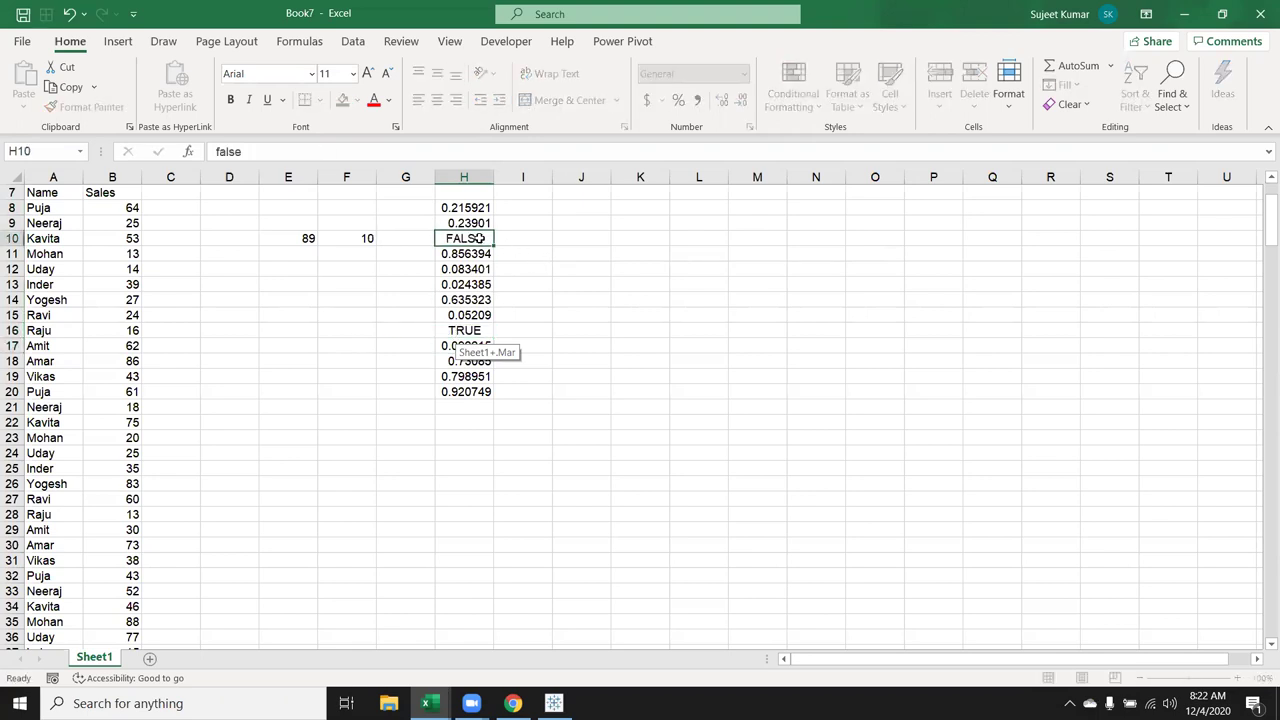
key("Return")
Enter =MAX(H8:H20) in J8, returning 0.920749
left_click(580, 222)
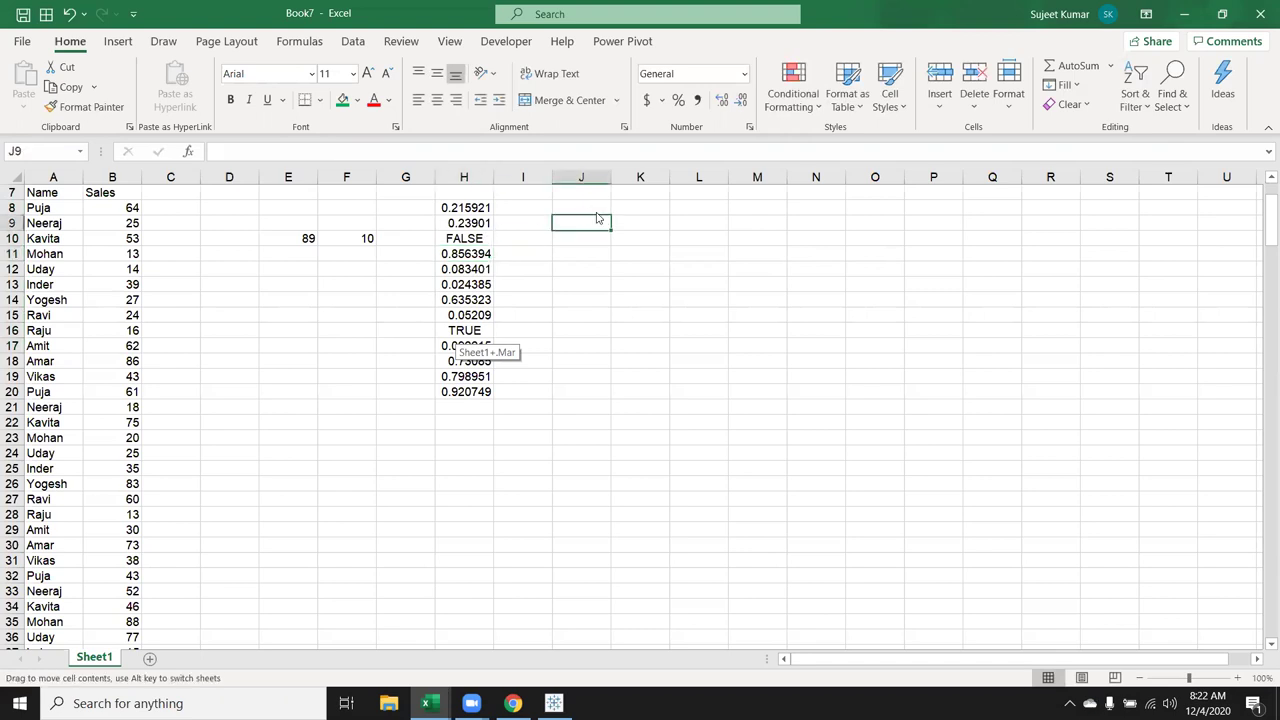
left_click(594, 209)
type("=")
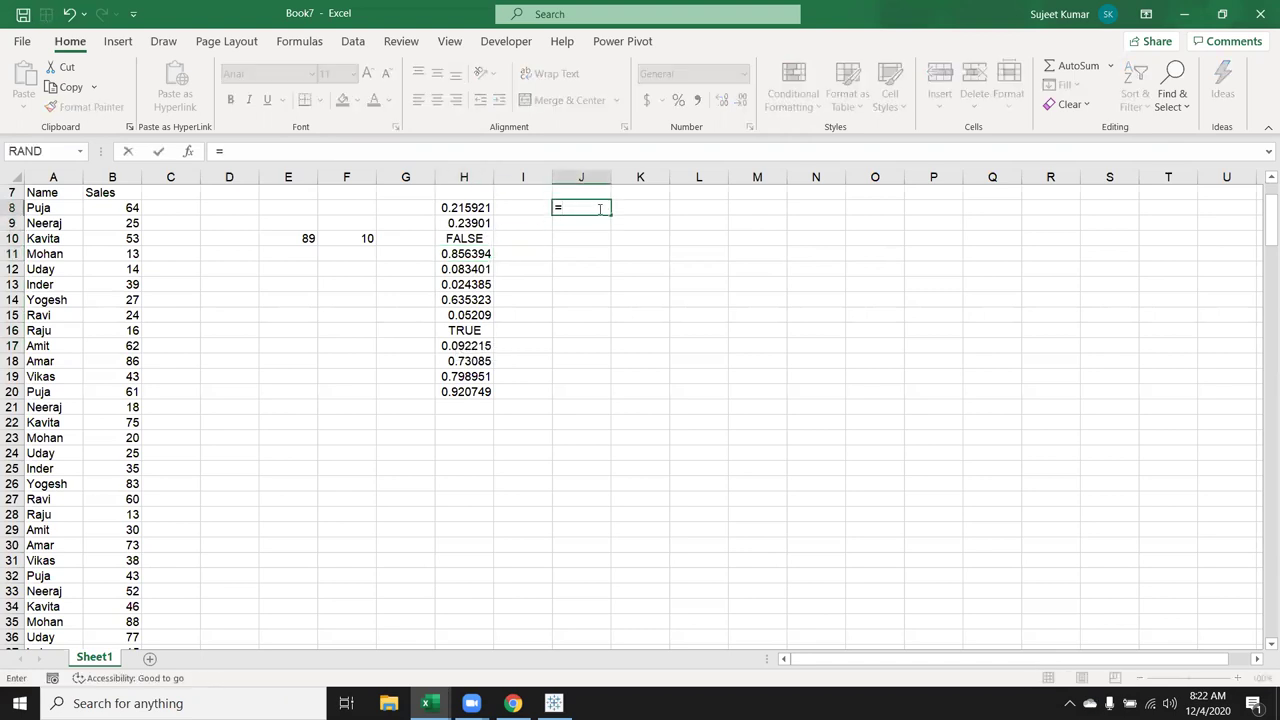
type("max(")
key("Left")
key("Left")
key("ctrl+shift+Down")
key("ctrl+Return")
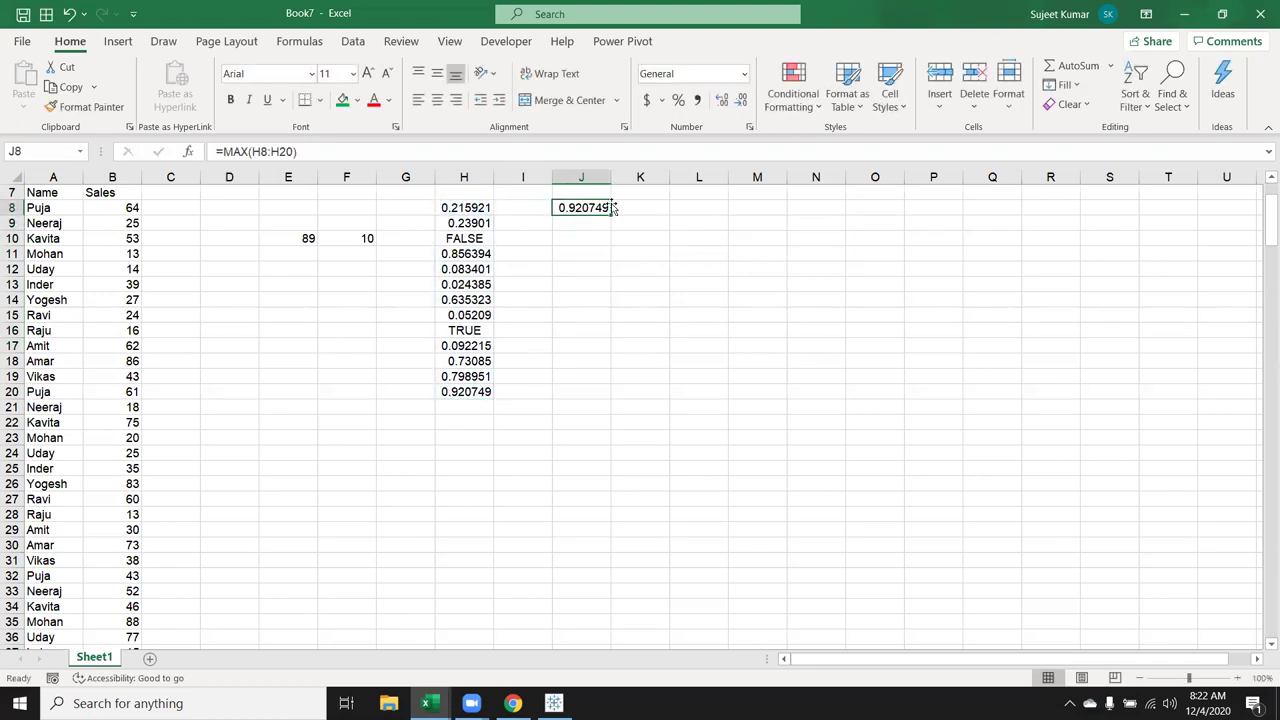
Enter =MIN(H8:H20) in K8, returning 0.024385
left_click(489, 327)
left_click(473, 238, "ctrl")
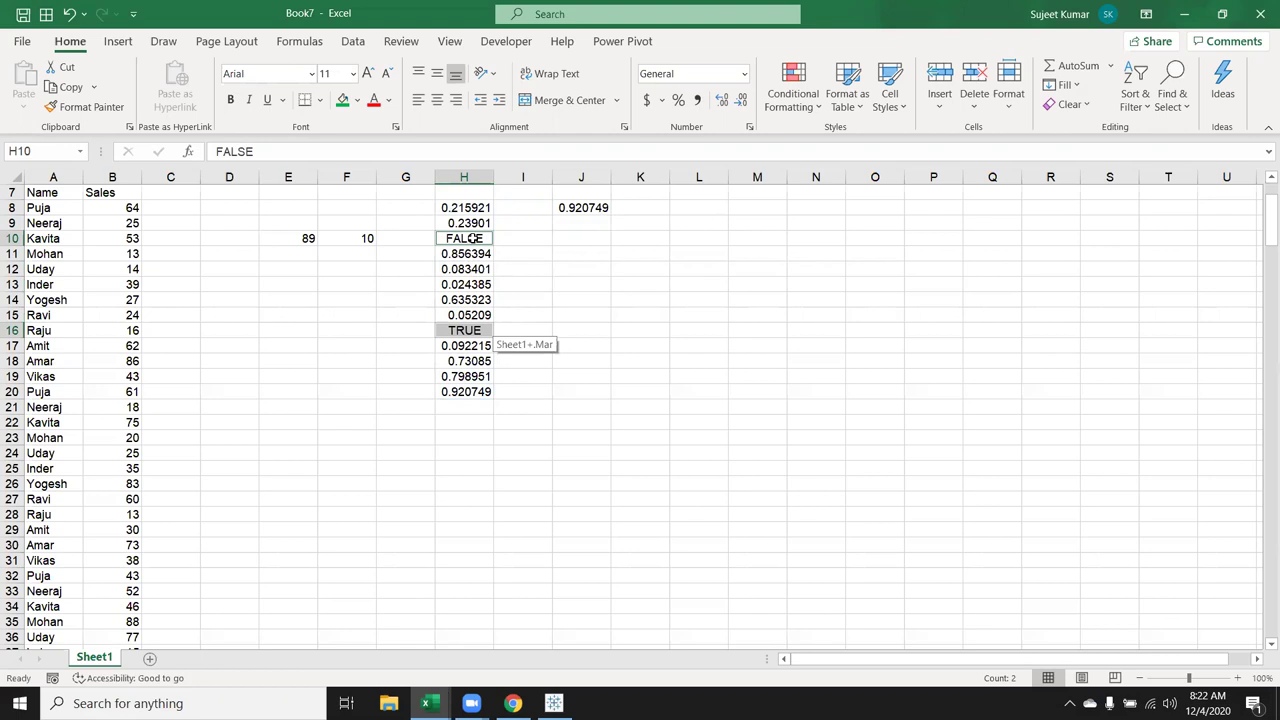
left_click(477, 242, "ctrl")
left_click(478, 242)
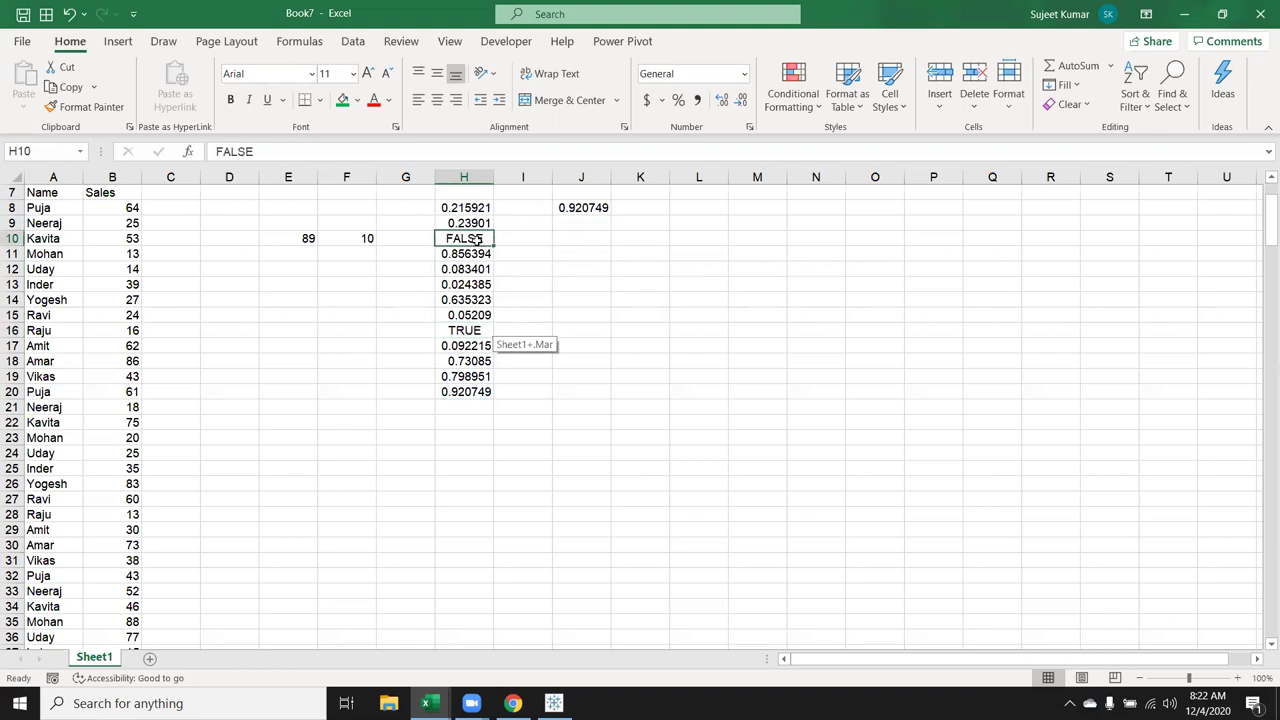
left_click(665, 205)
type("=")
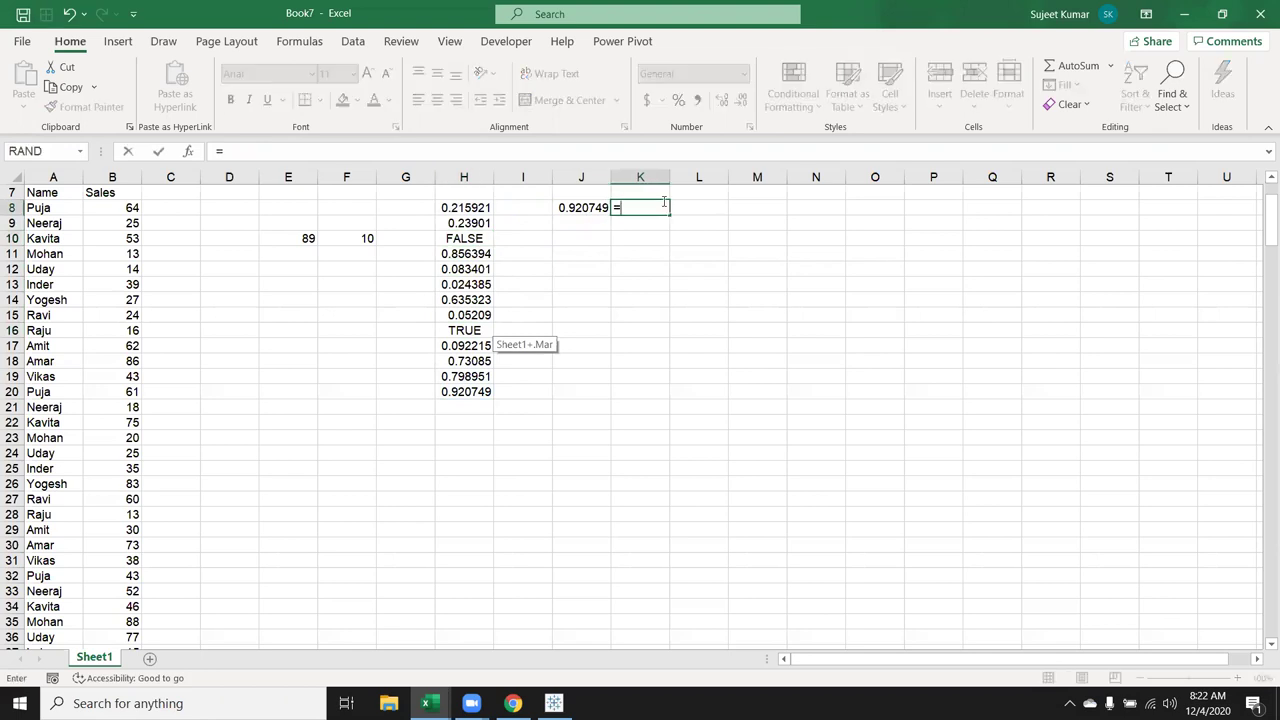
type("min(")
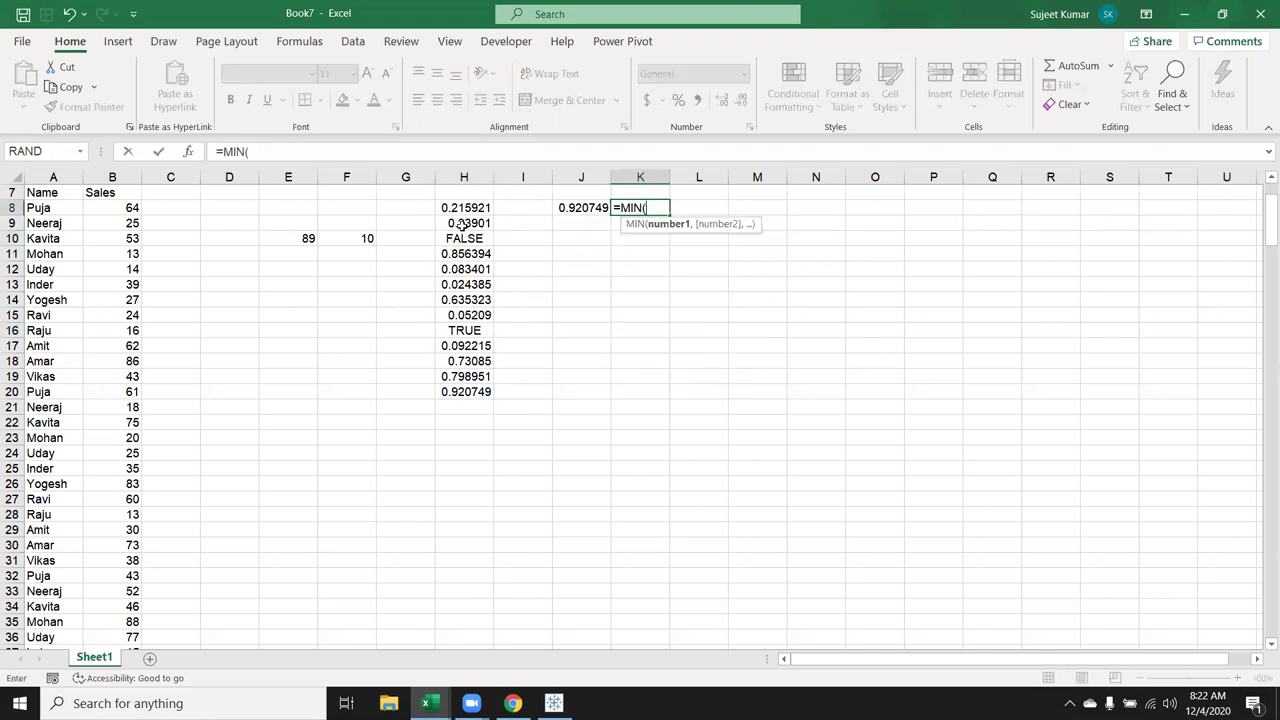
left_click_drag(480, 207, 483, 394)
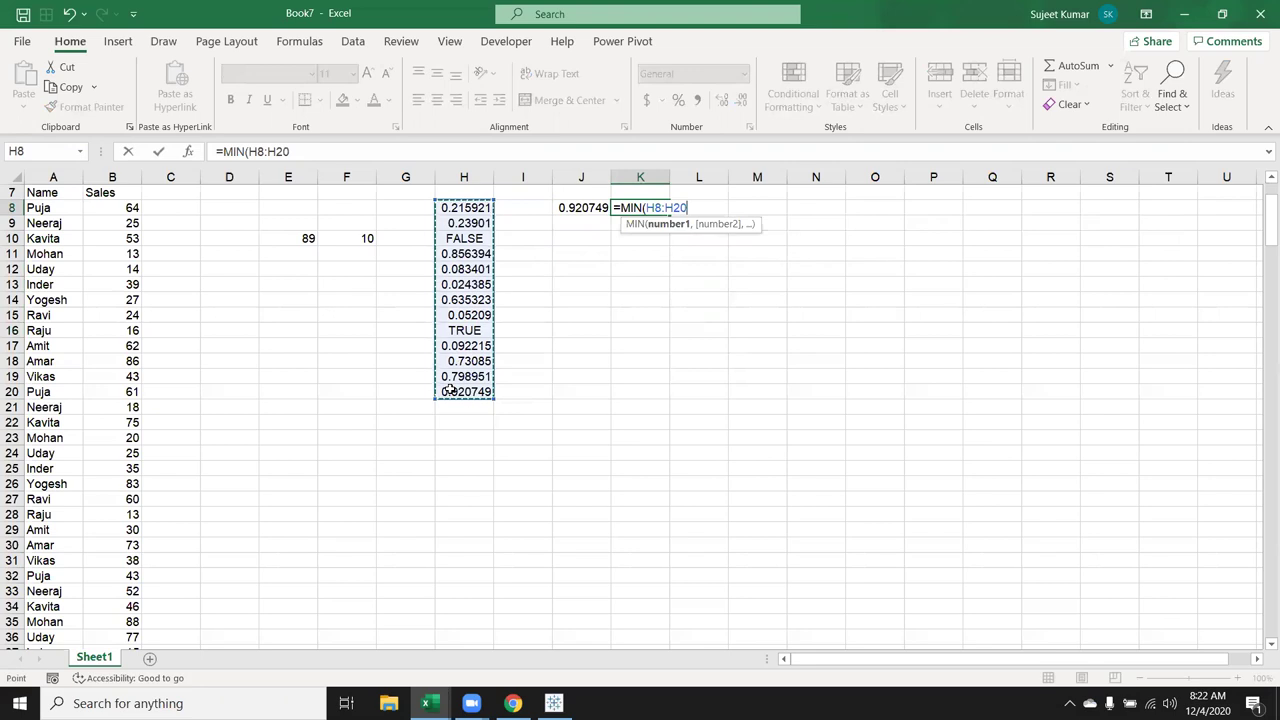
key("Return")
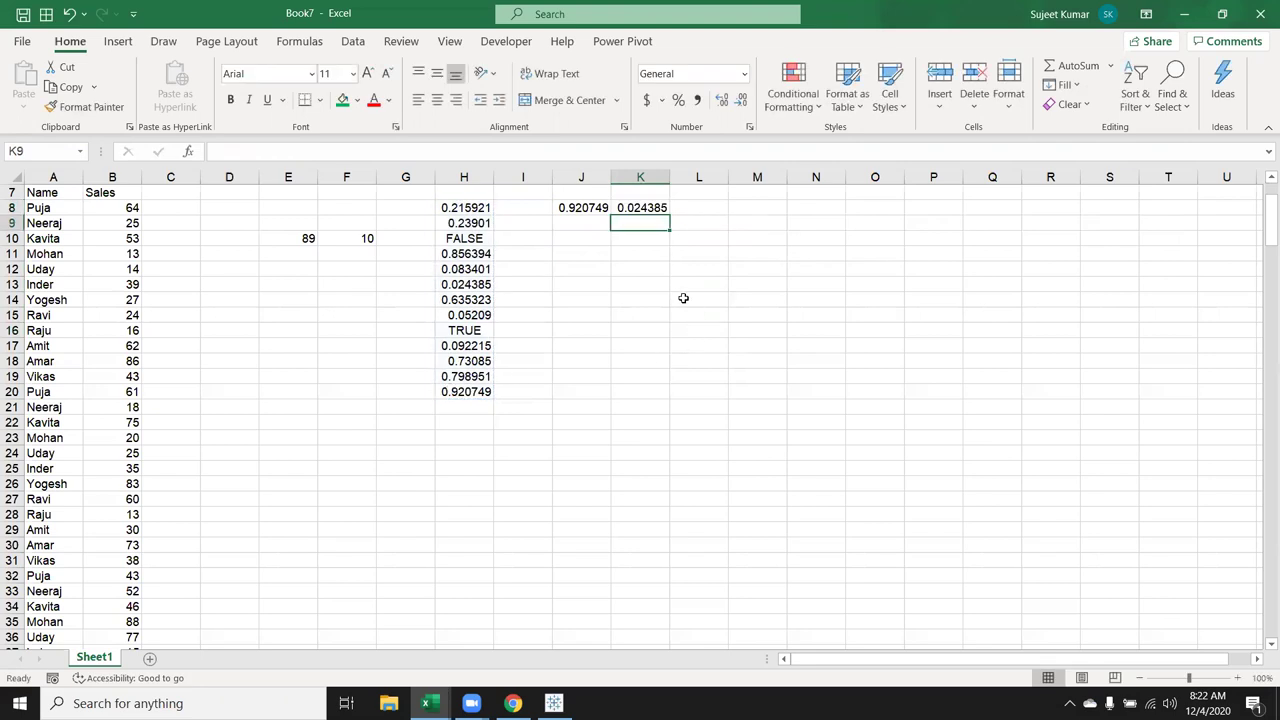
left_click(576, 221)
Enter =MAXA(H8:H20) in J9, returning 1
type("=")
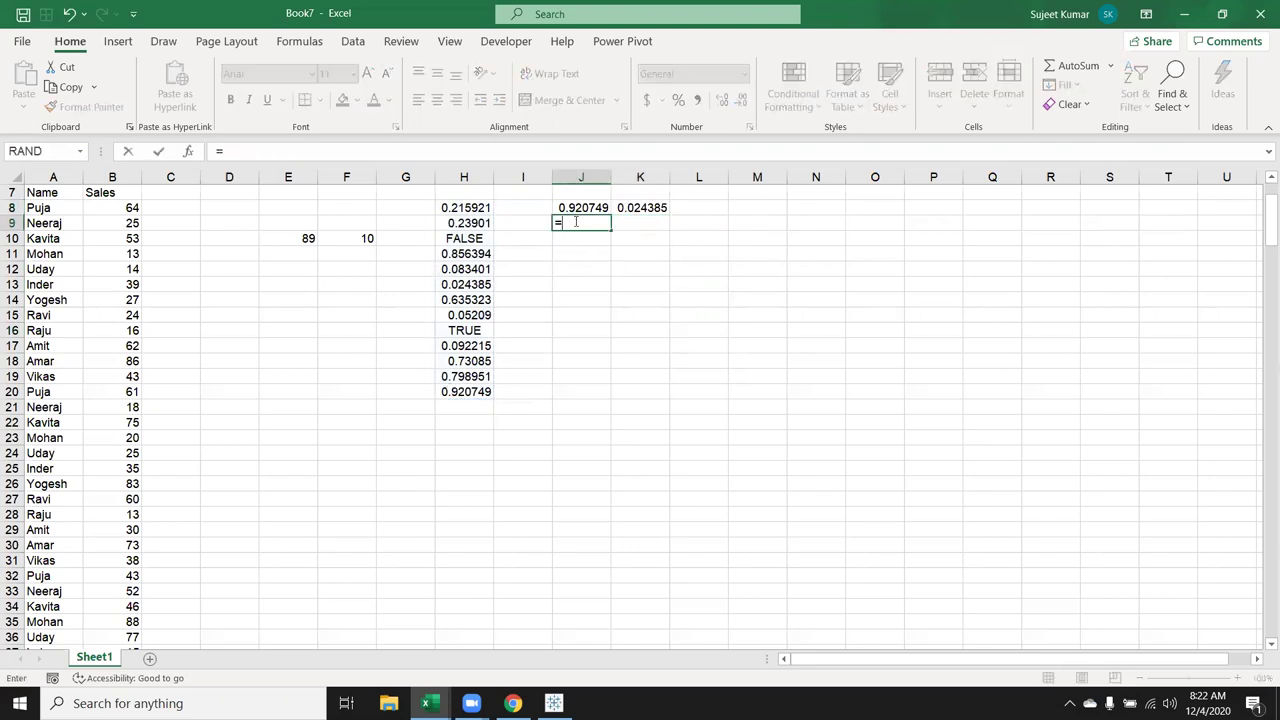
type("max")
key("Down")
key("Tab")
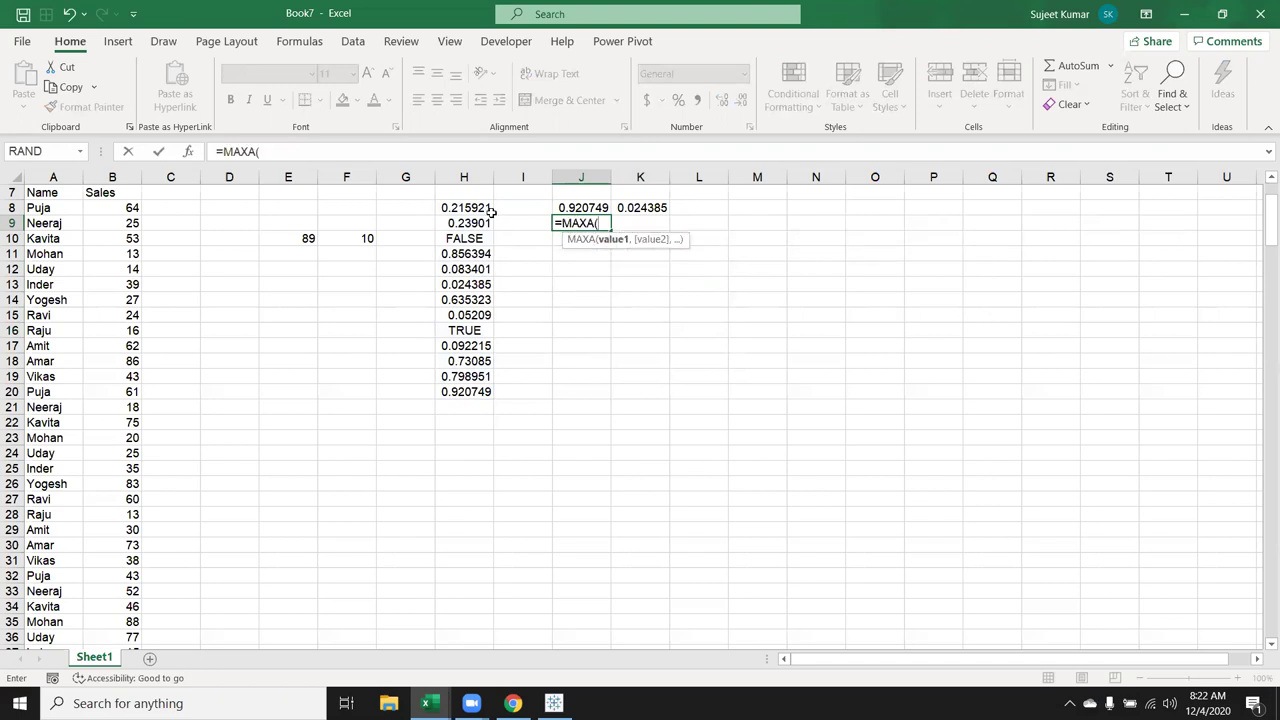
mouse_move(486, 210)
left_mouse_down()
mouse_move(480, 327)
mouse_move(449, 392)
left_mouse_up()
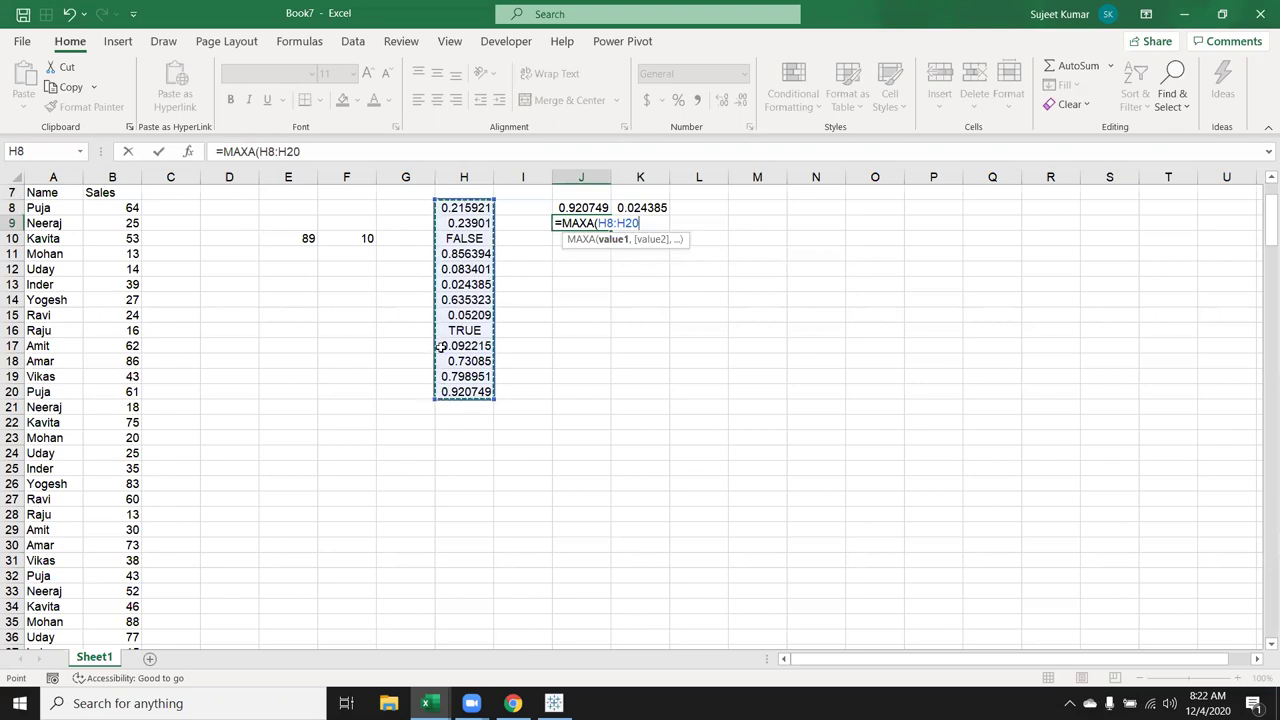
key("Return")
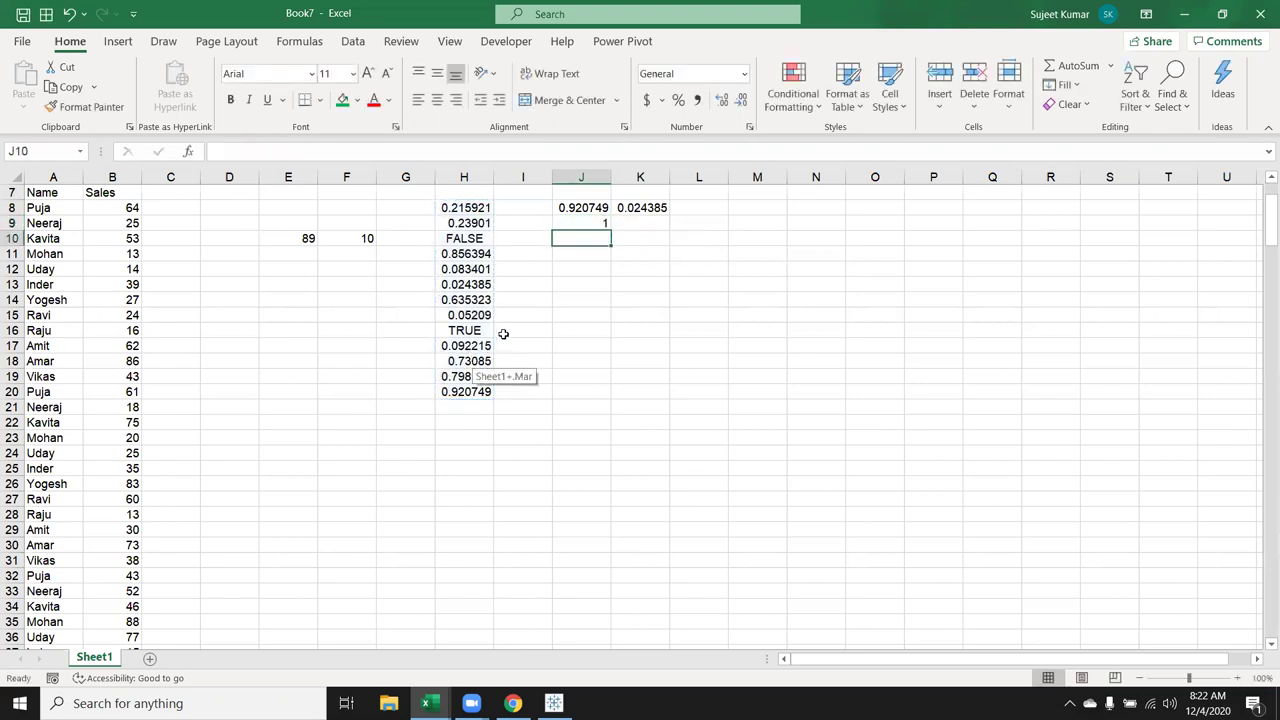
Enter 1 in I16 beside TRUE and 0 in I10 beside FALSE
left_click(507, 328)
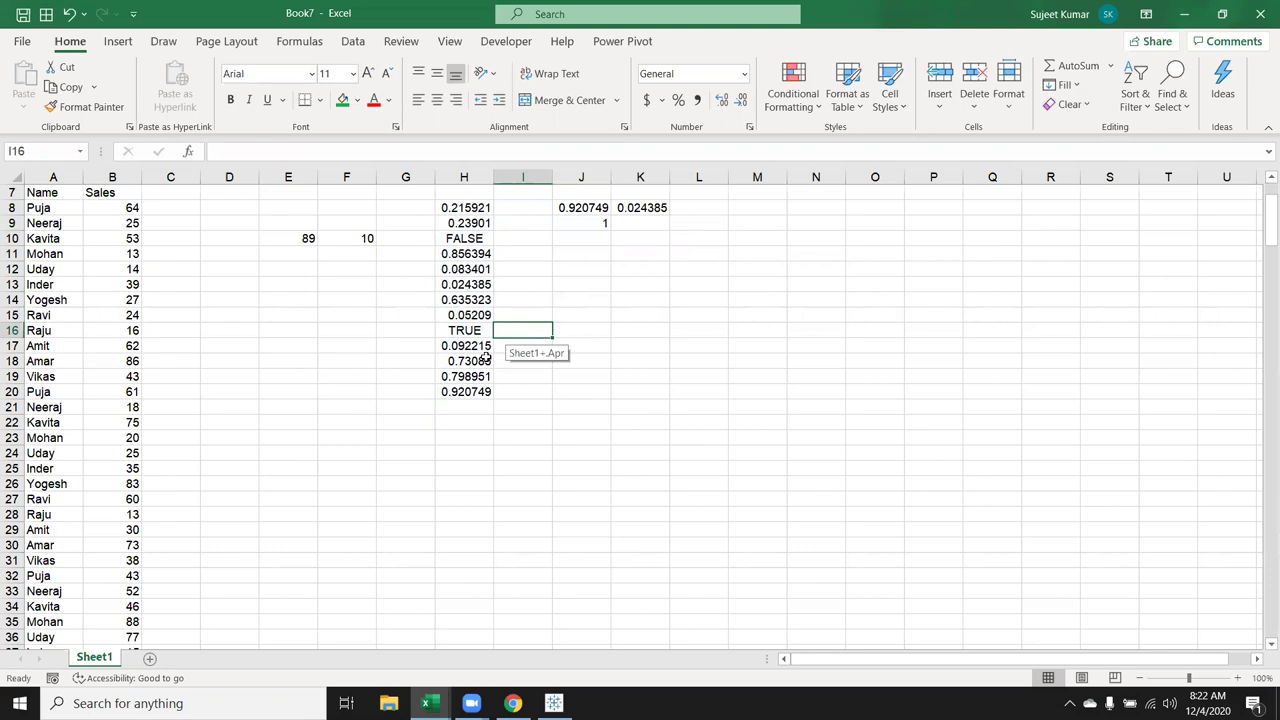
type("1")
left_click(528, 242)
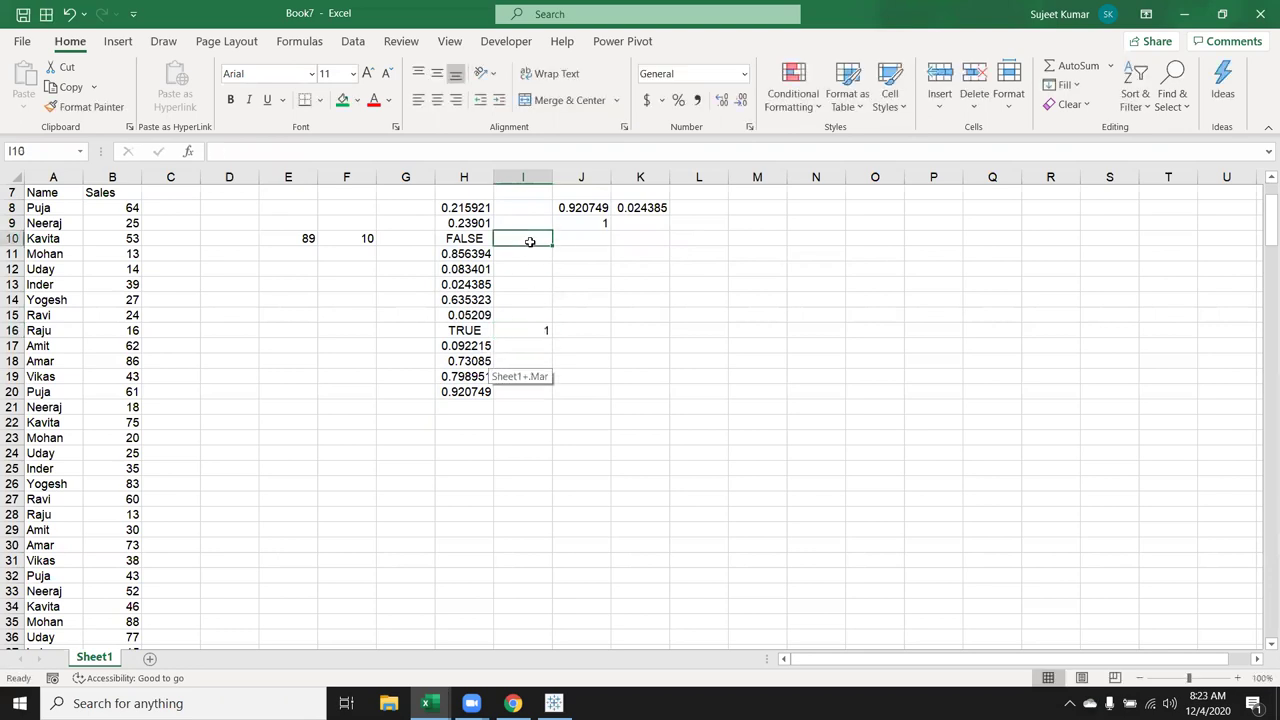
type(".")
key("BackSpace")
type("0")
key("Return")
Test H18 with the value 5, then undo the change
left_click(602, 224)
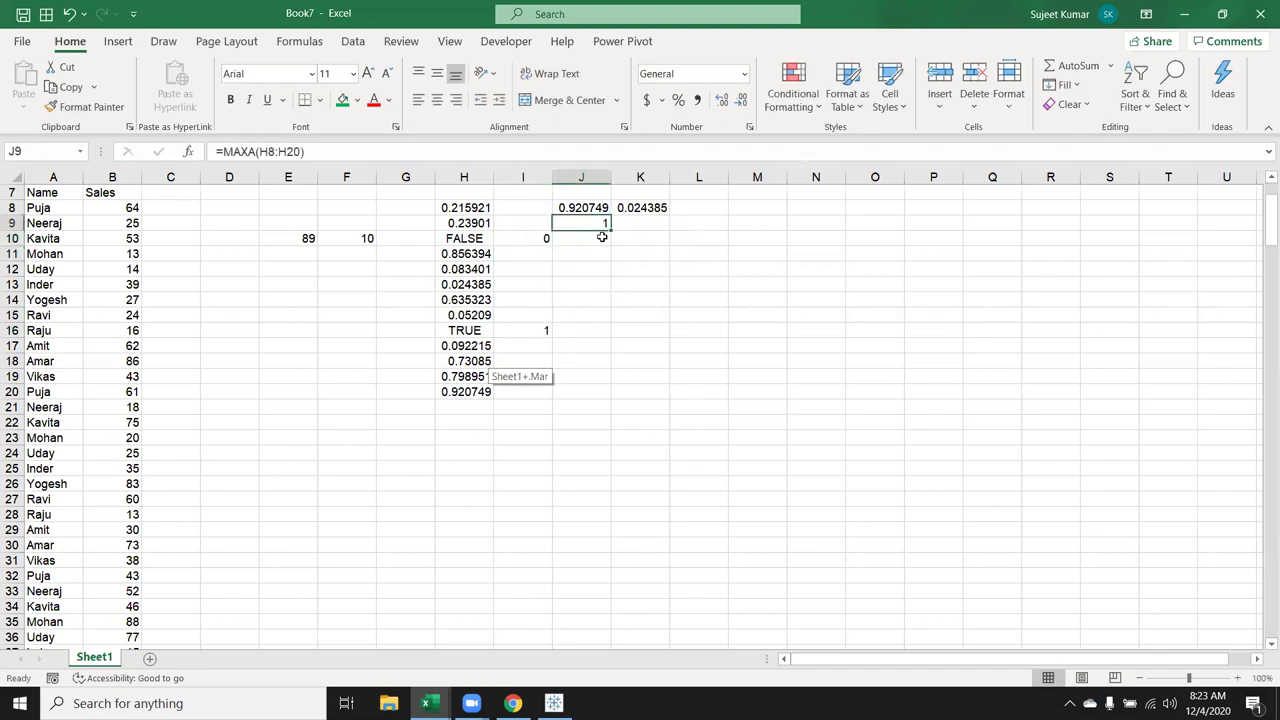
left_click(465, 361)
type("5")
key("Return")
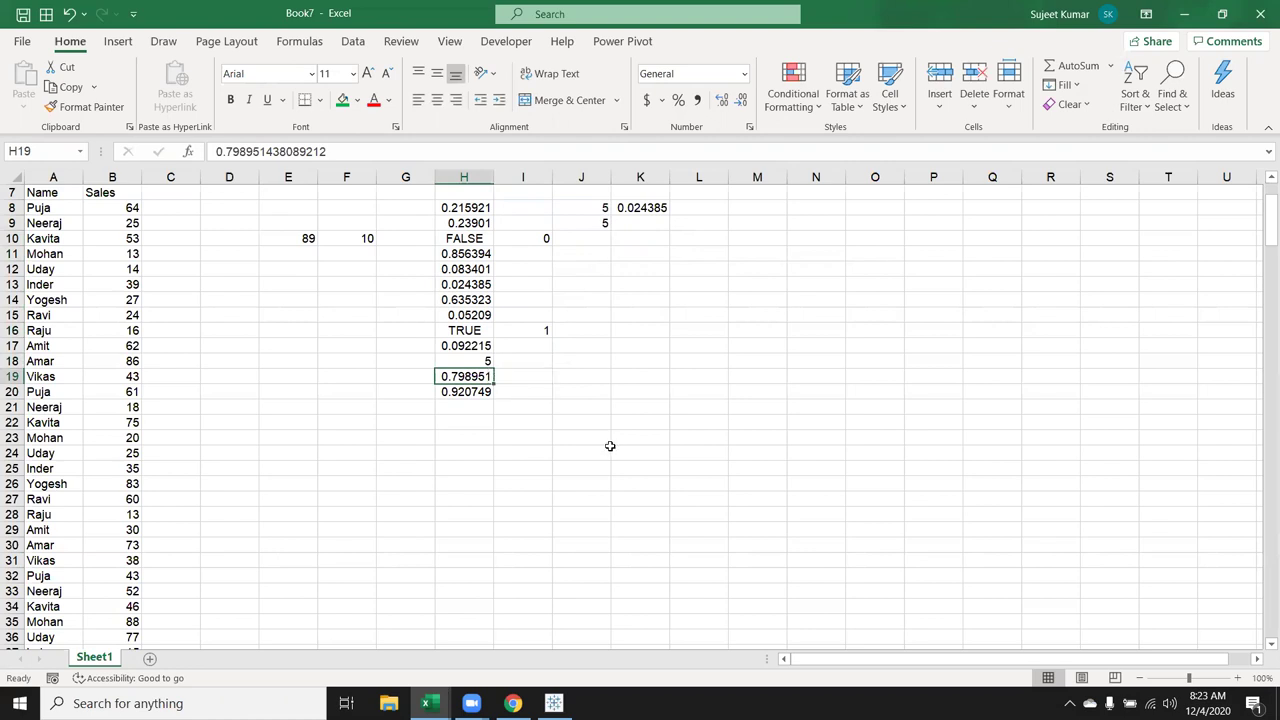
key("ctrl+z")
Enter =MINA(H8:H20) in K9, returning 0 because FALSE counts as 0
left_click(622, 221)
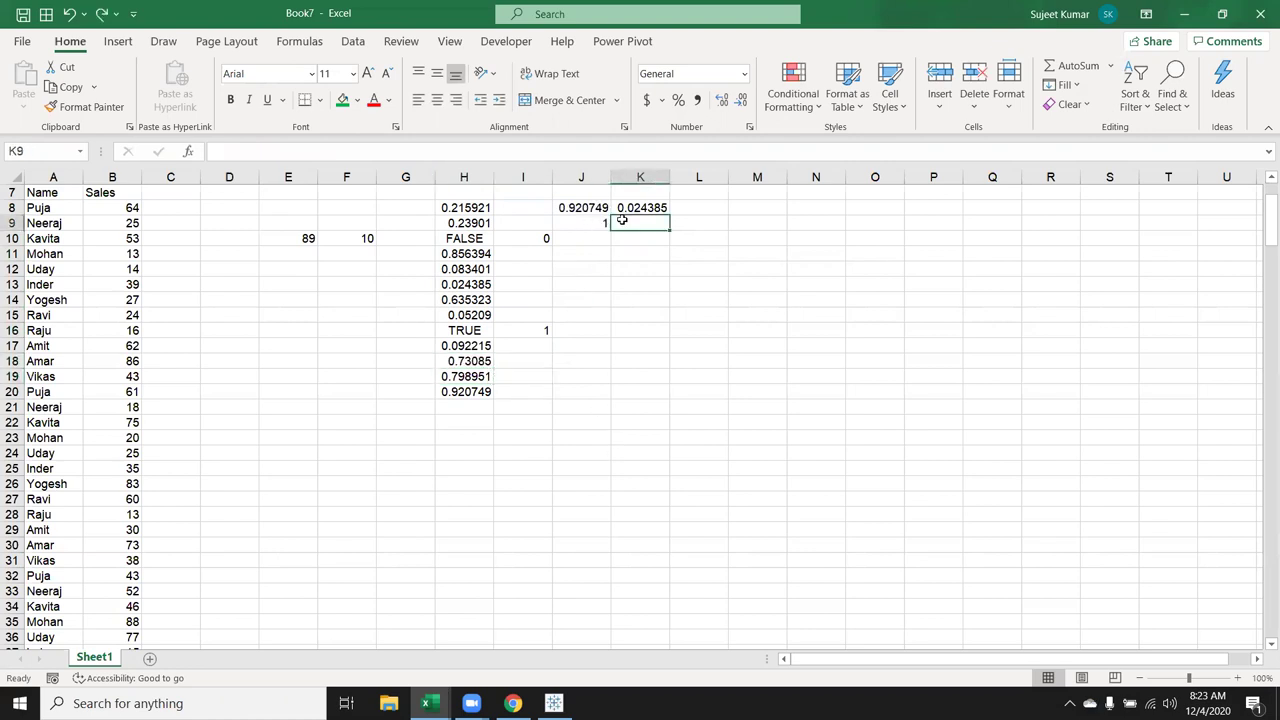
type("=min")
key("Down")
key("Tab")
key("Left")
key("Left")
key("Left")
key("Up")
key("shift+Down")
key("shift+Down")
key("shift+Down")
key("shift+Down")
key("shift+Down")
key("shift+Down")
type(")")
key("Return")
left_click(622, 220)
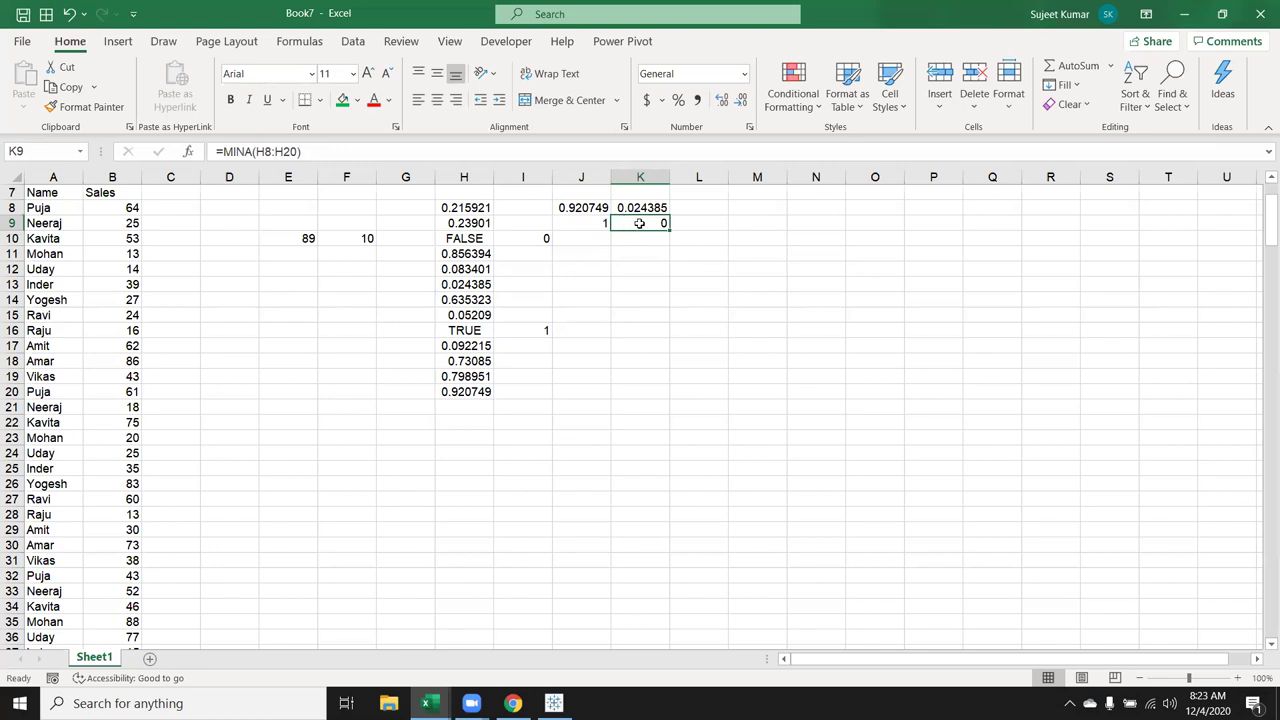
left_click(580, 204)
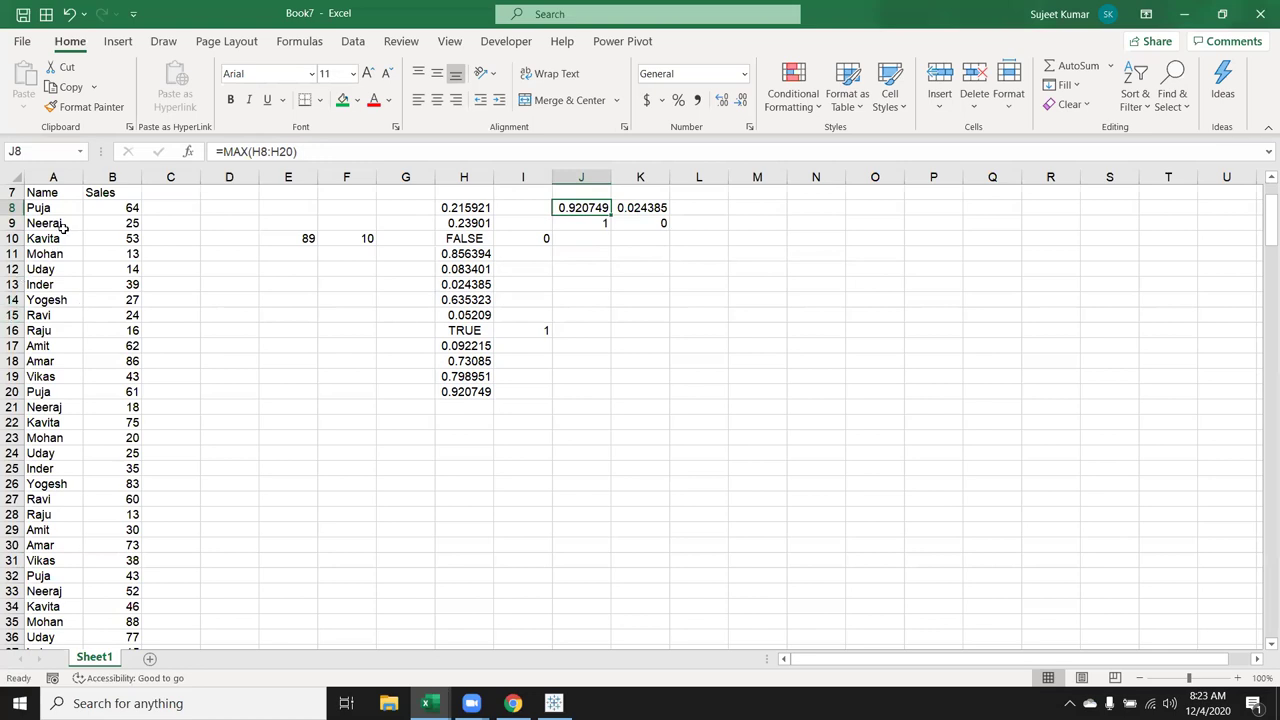
Enter the salesperson's name in E22 as the criterion
left_click(292, 418)
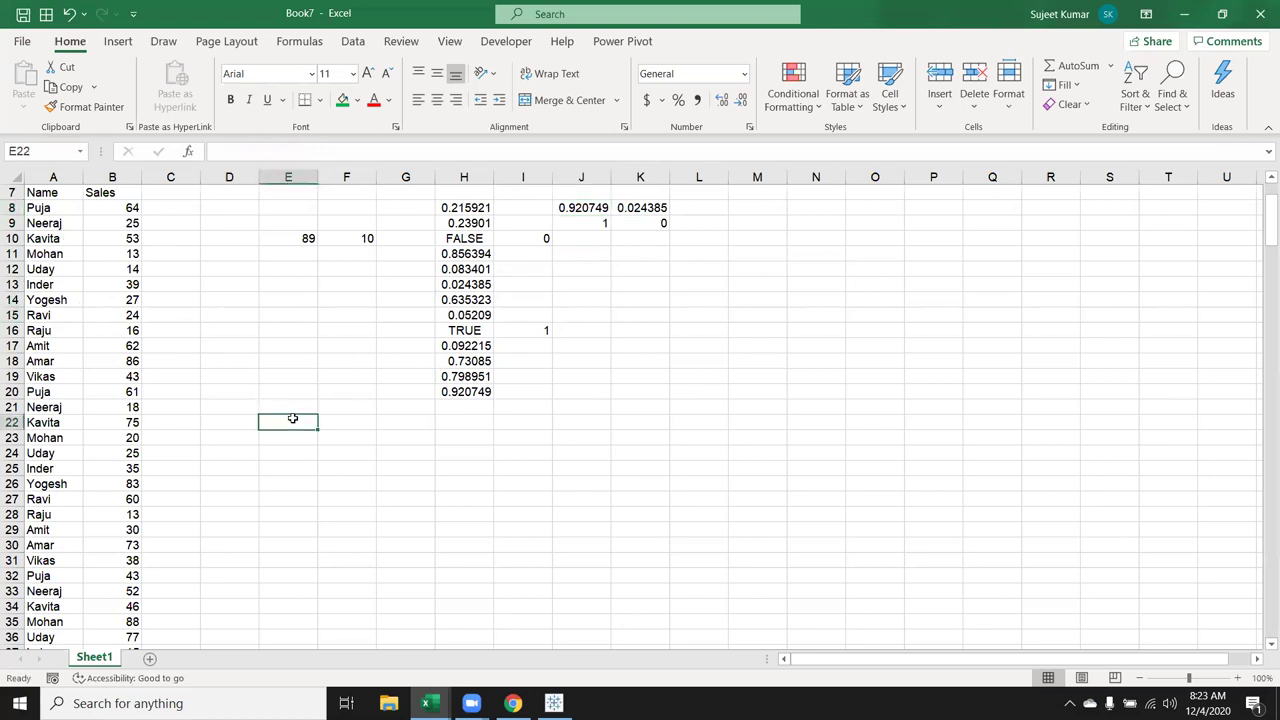
type("Puja")
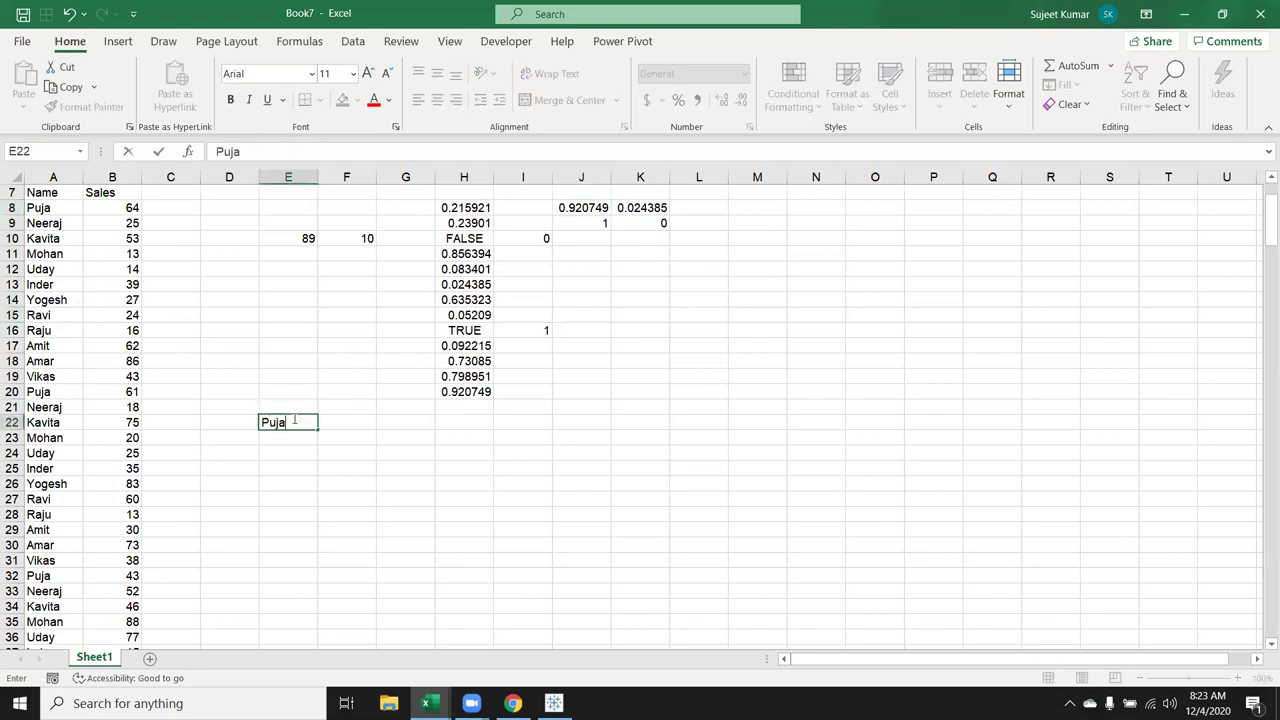
key("Tab")
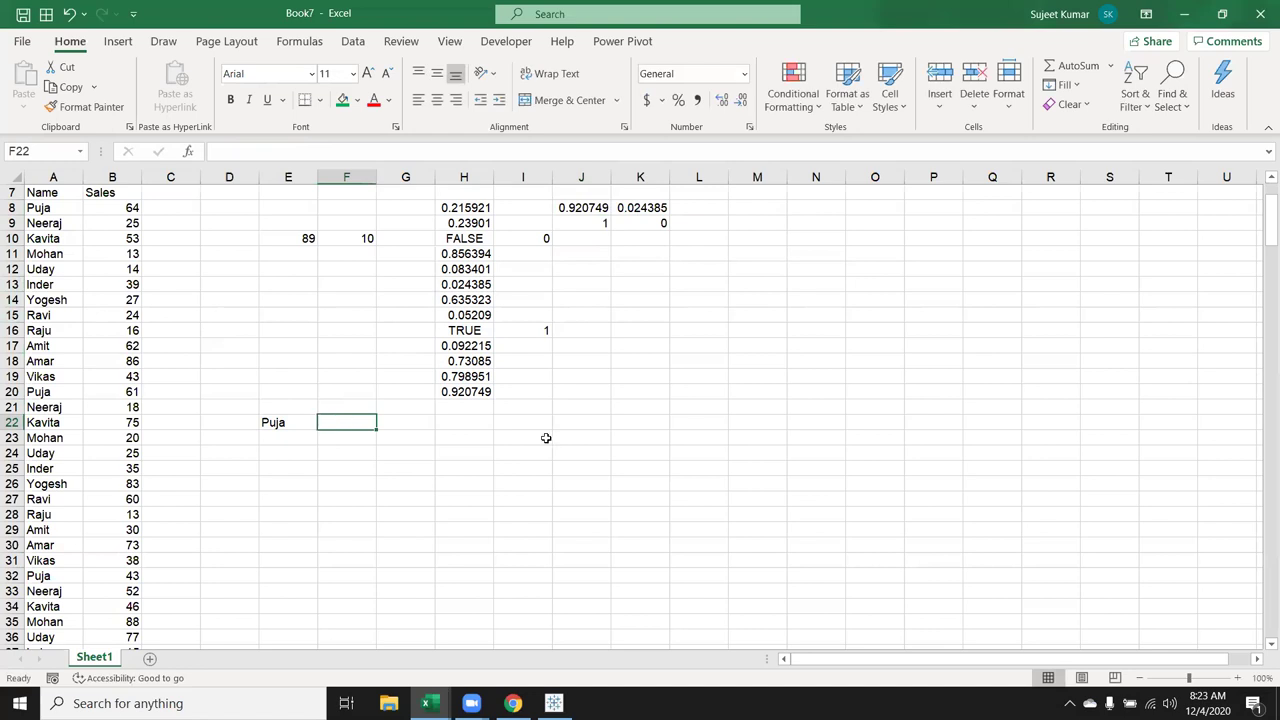
Enter =MAXIFS(B:B,A:A,E22) in F22, returning 88
type("=")
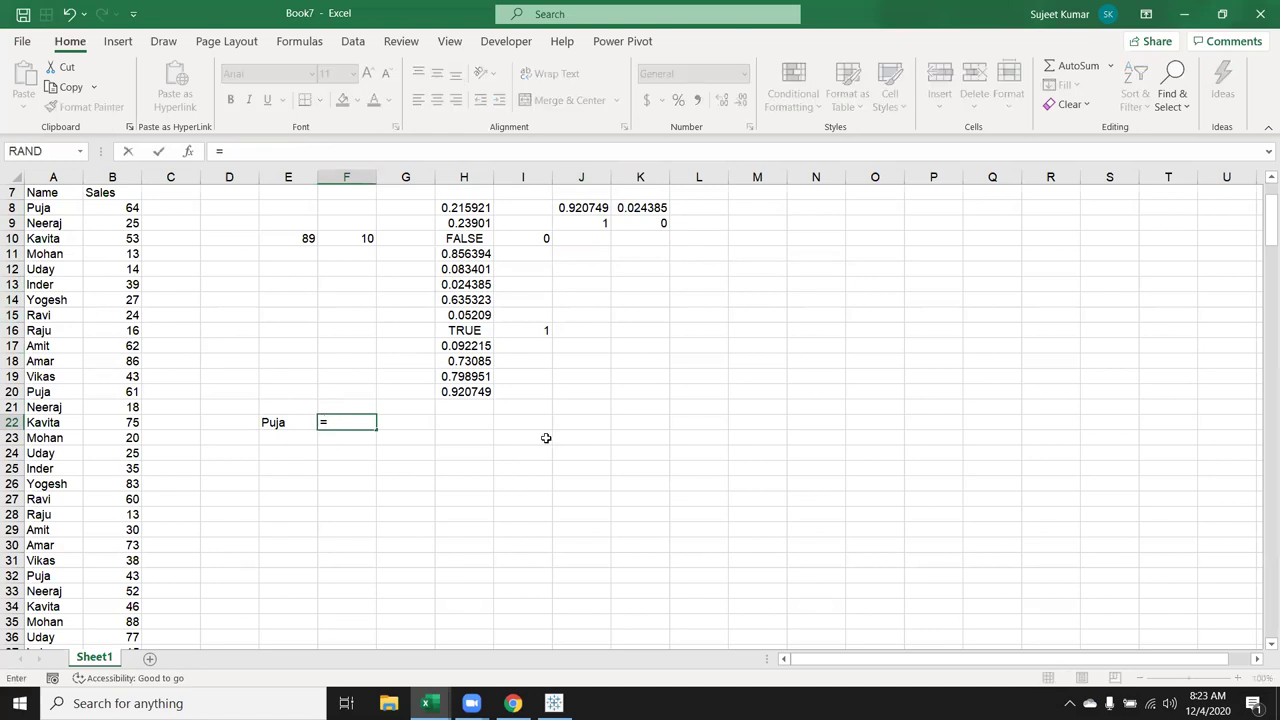
type("msa")
key("BackSpace")
key("BackSpace")
key("BackSpace")
type("m")
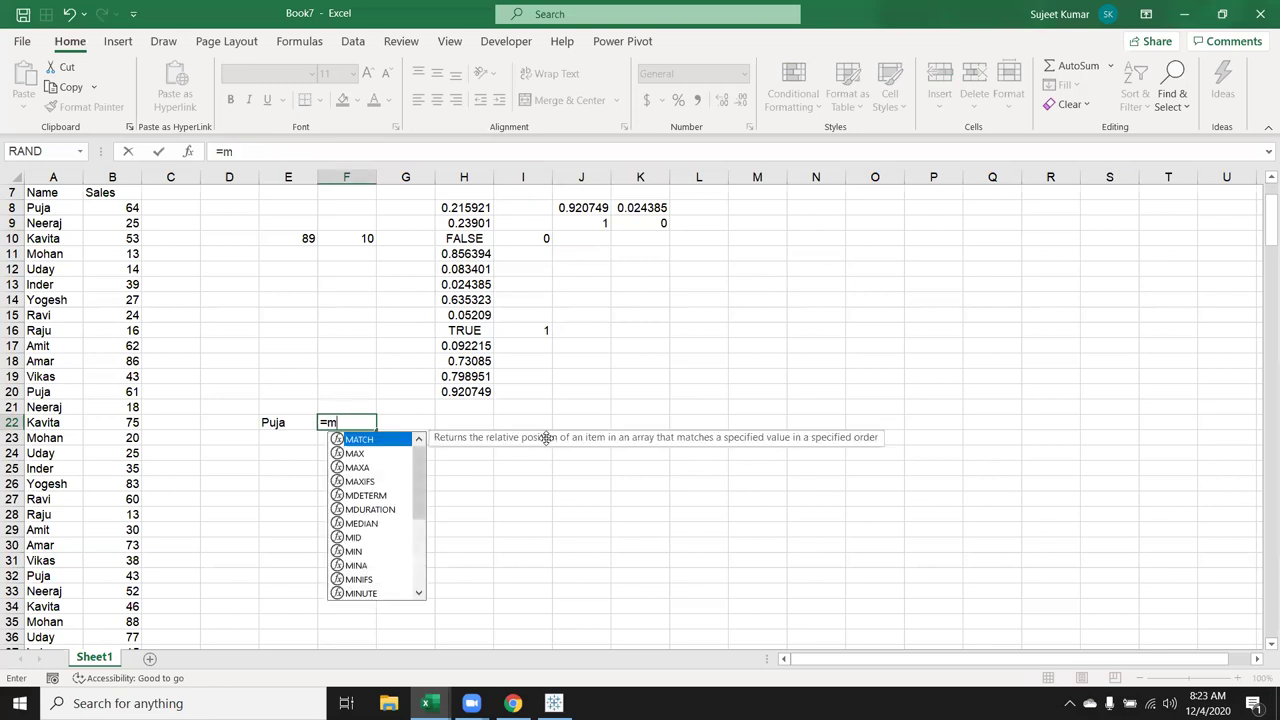
type("a")
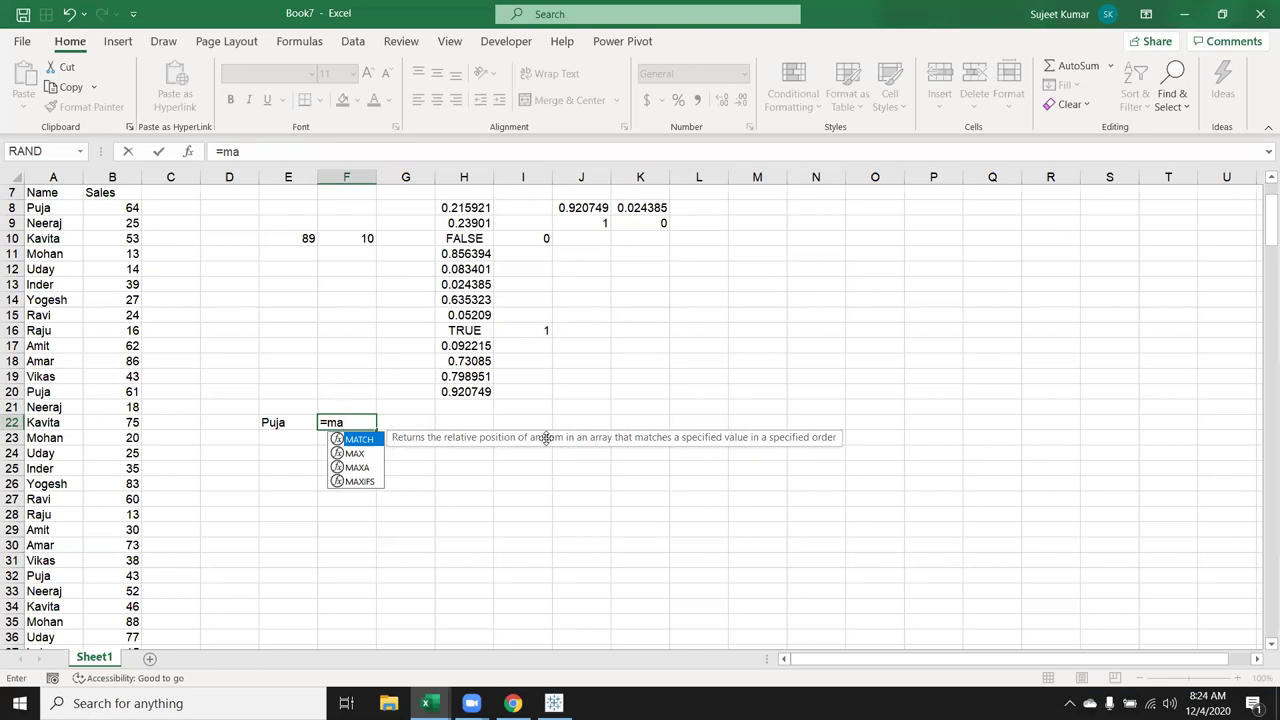
key("Down")
key("Down")
key("Down")
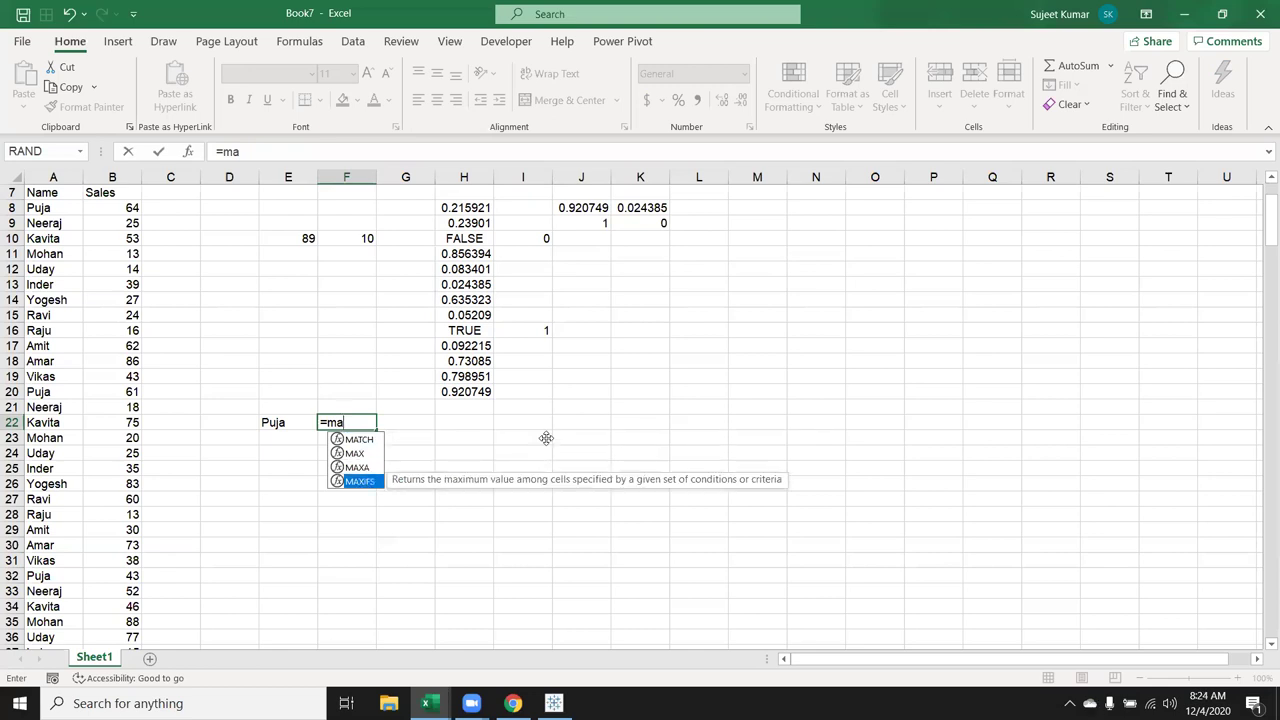
key("Tab")
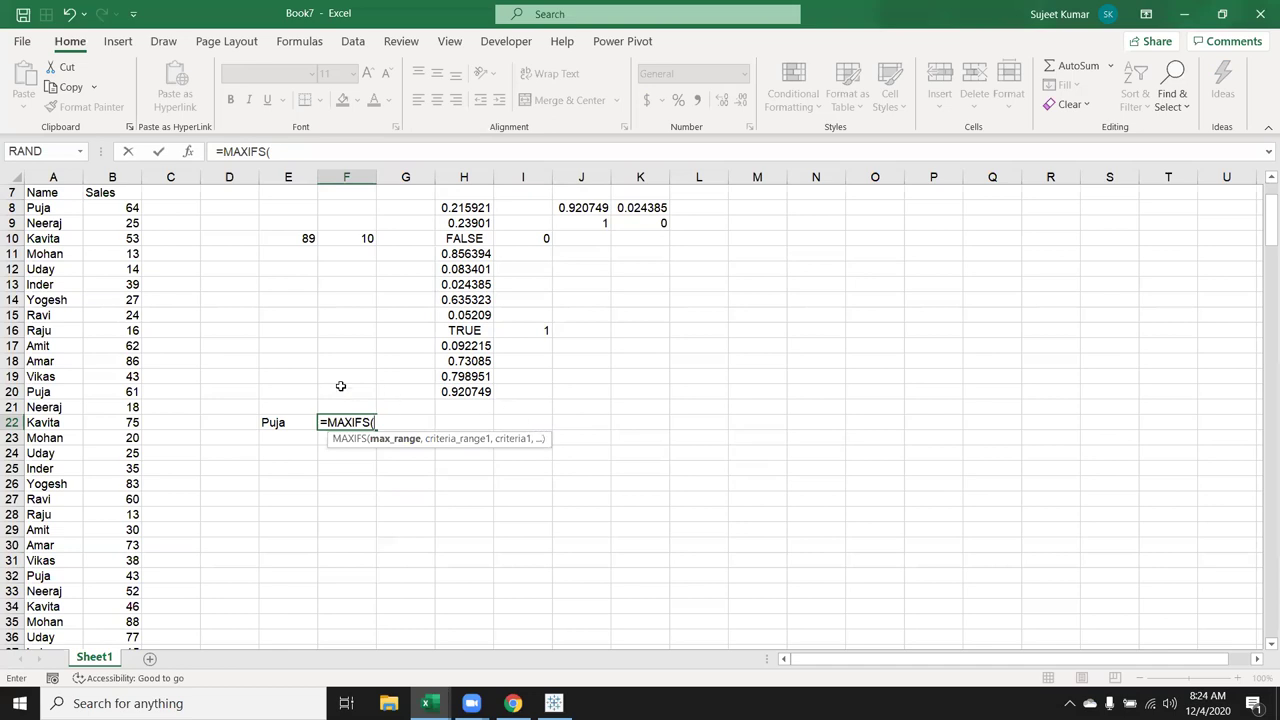
left_click(114, 172)
type(",")
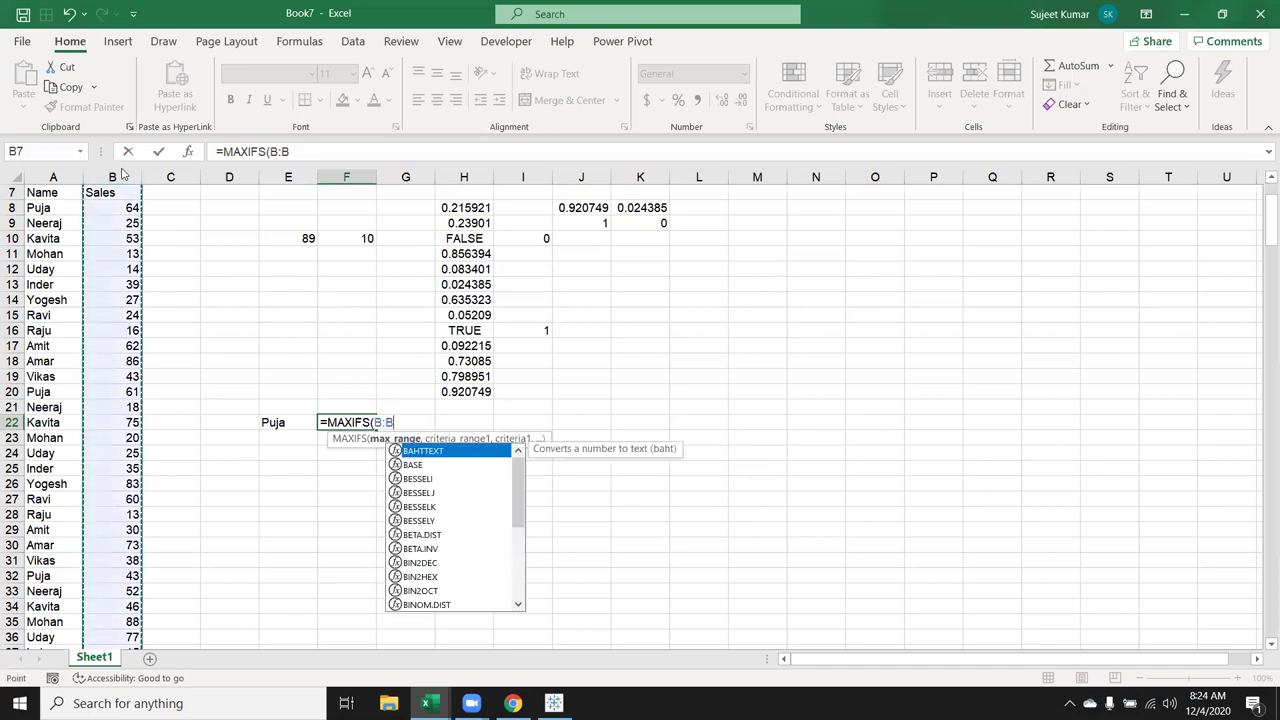
left_click(52, 177)
type(",")
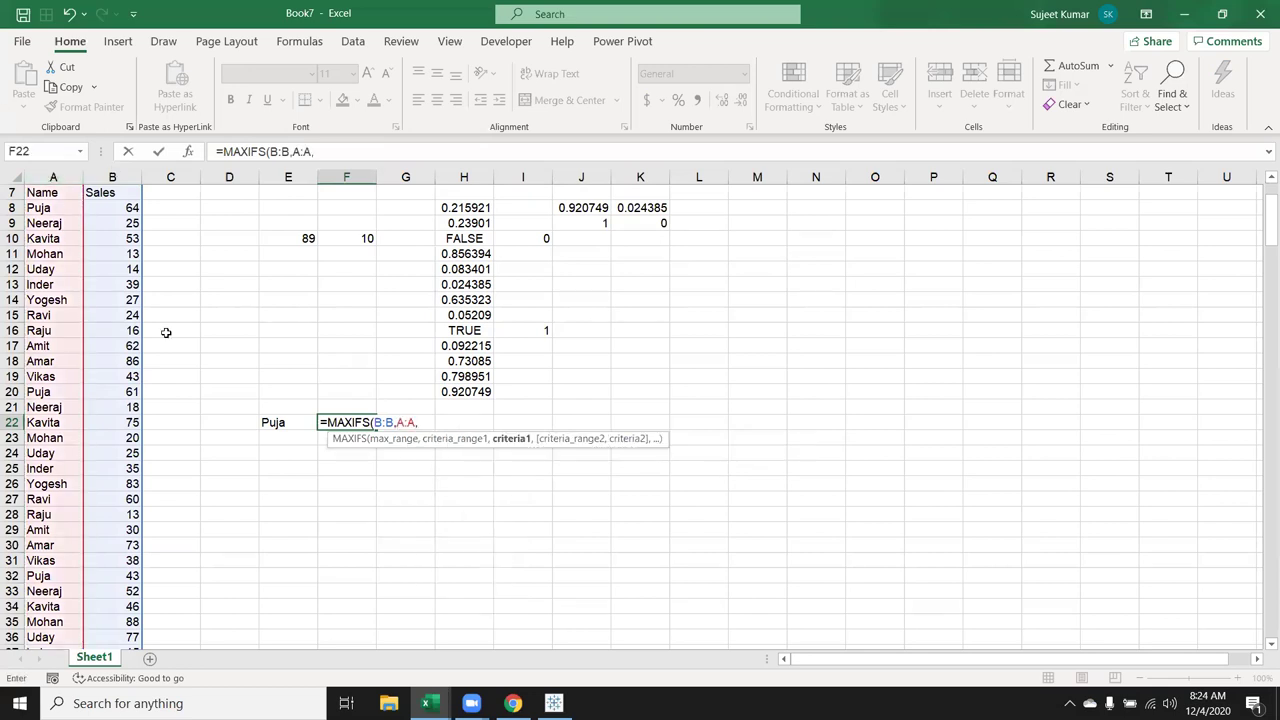
left_click(292, 422)
key("Return")
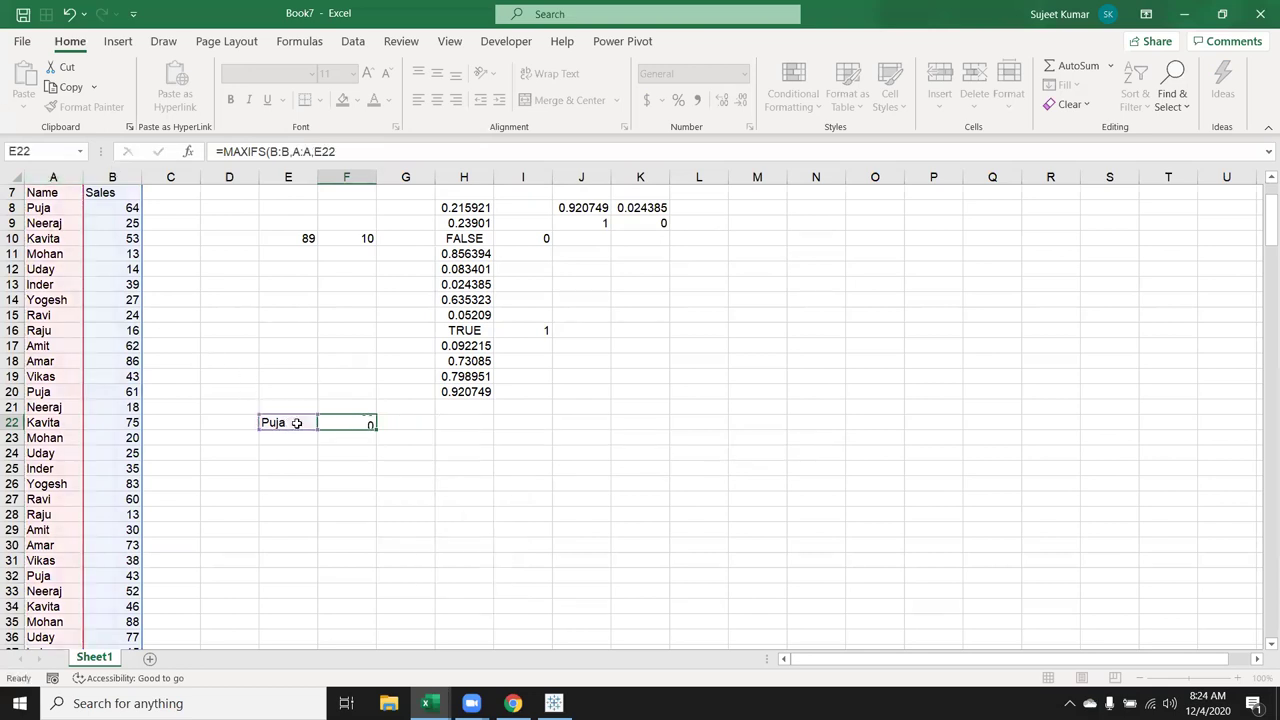
left_click(353, 422)
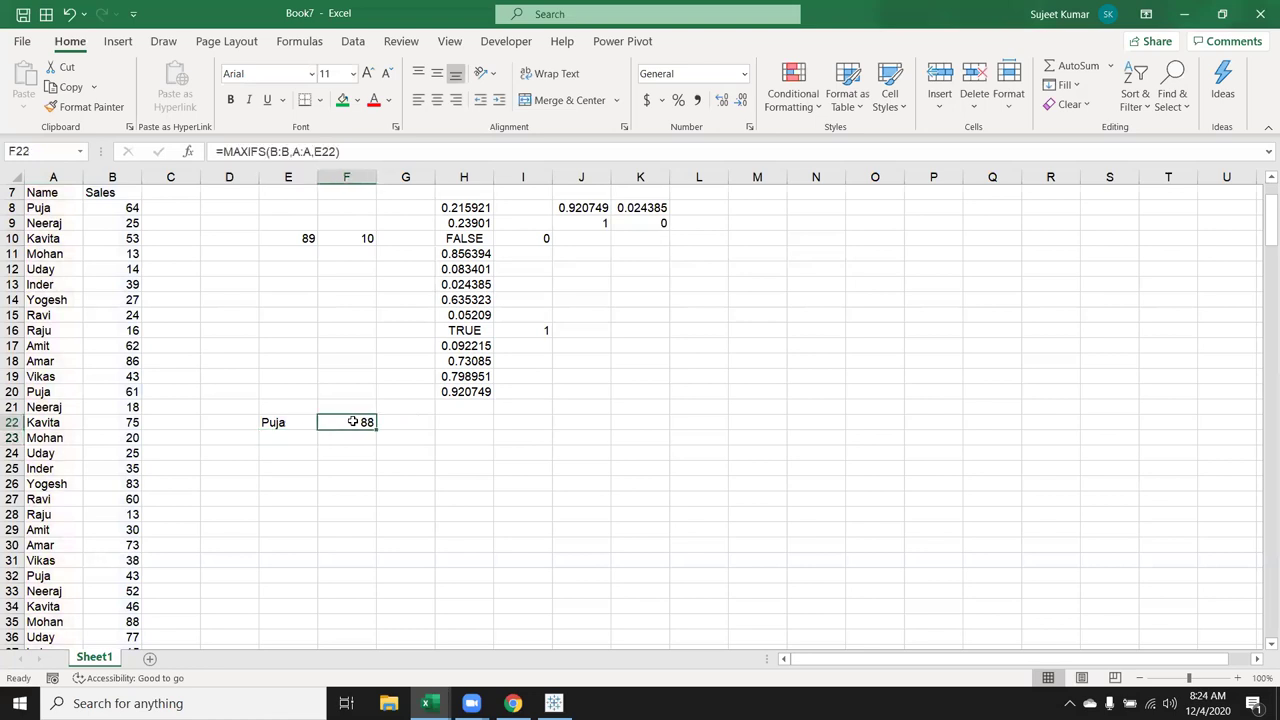
left_click(60, 172)
Insert a City column before Name and fill it down starting from Pune
key("ctrl+shift+equal")
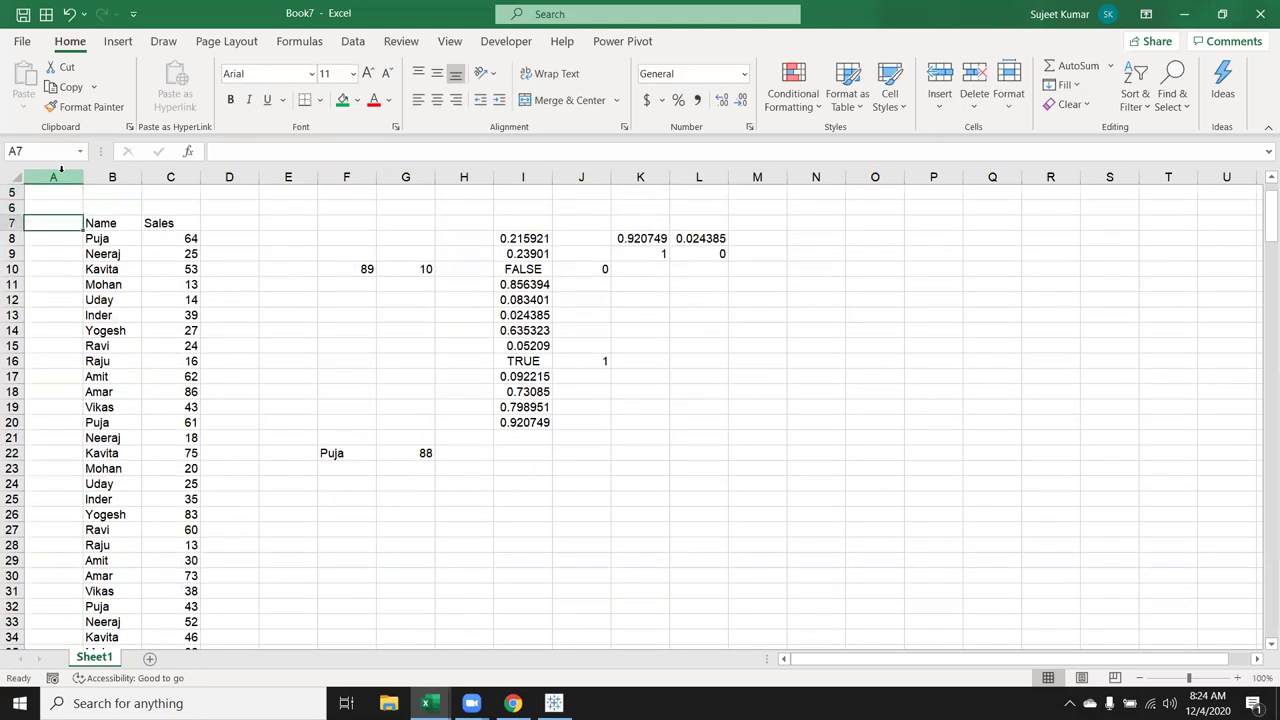
type("City")
key("Return")
type("Pune")
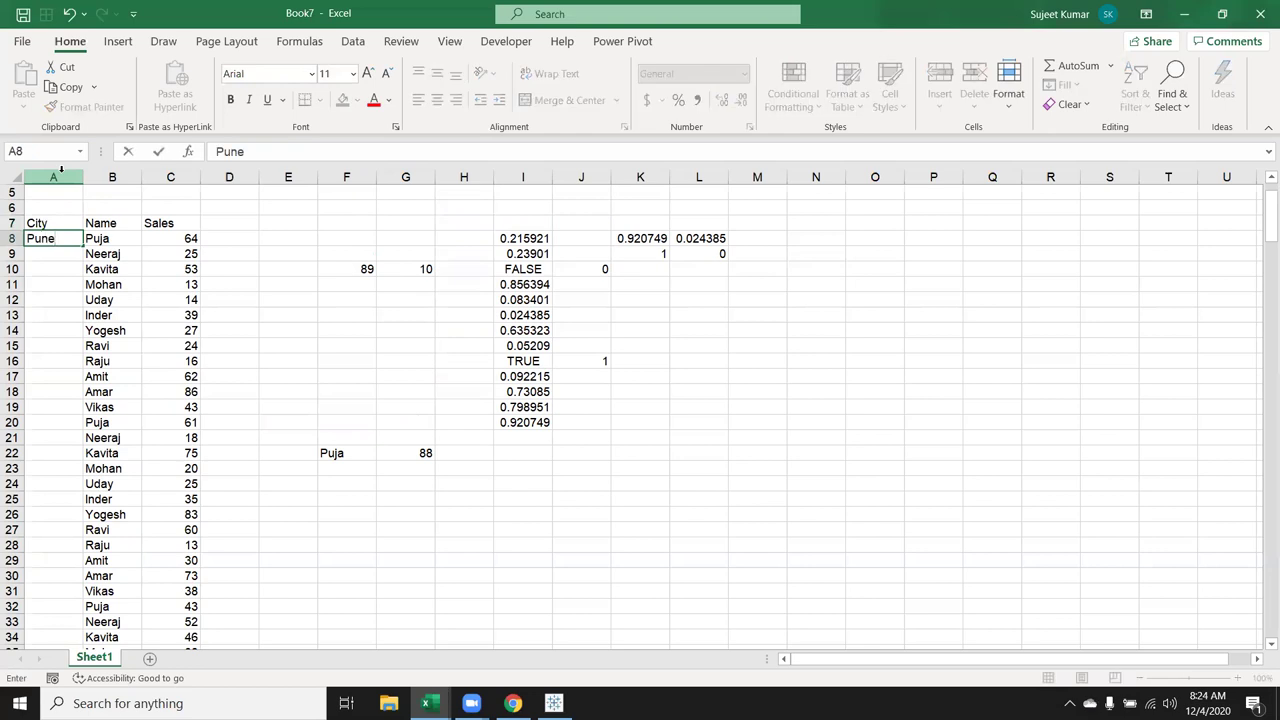
left_click(54, 303)
left_click(90, 239)
left_click(80, 240)
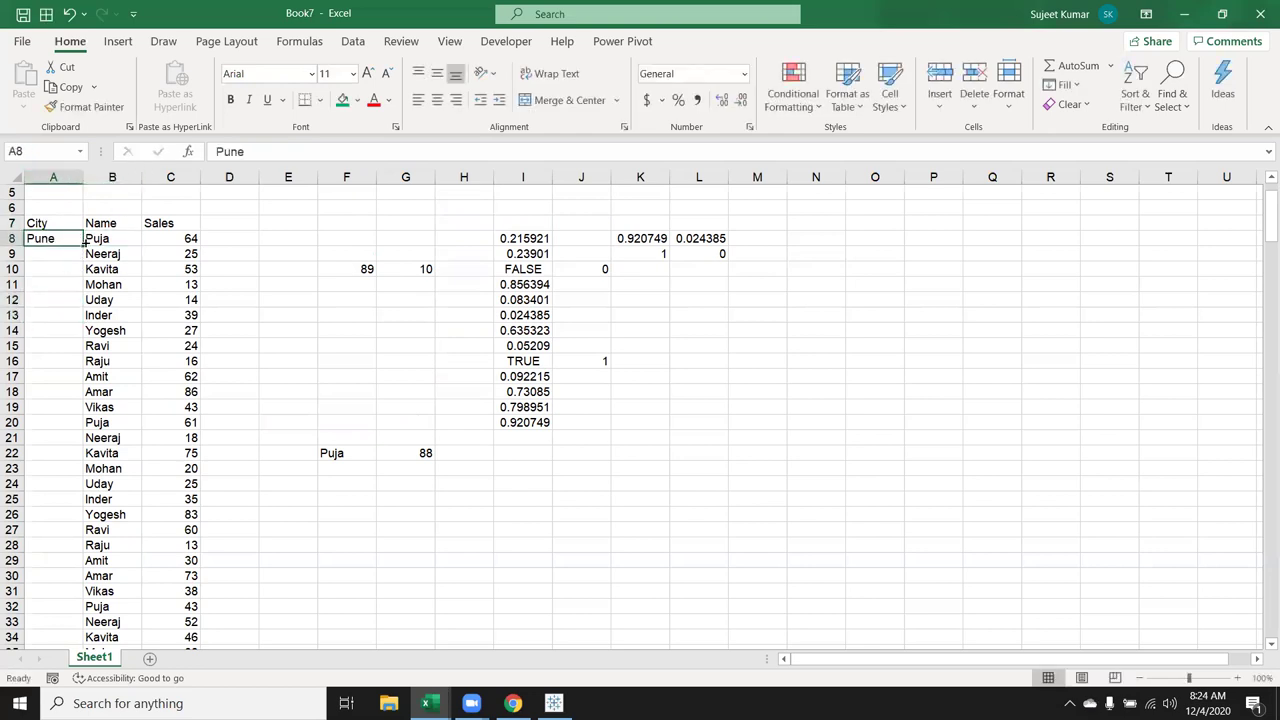
double_click(83, 245)
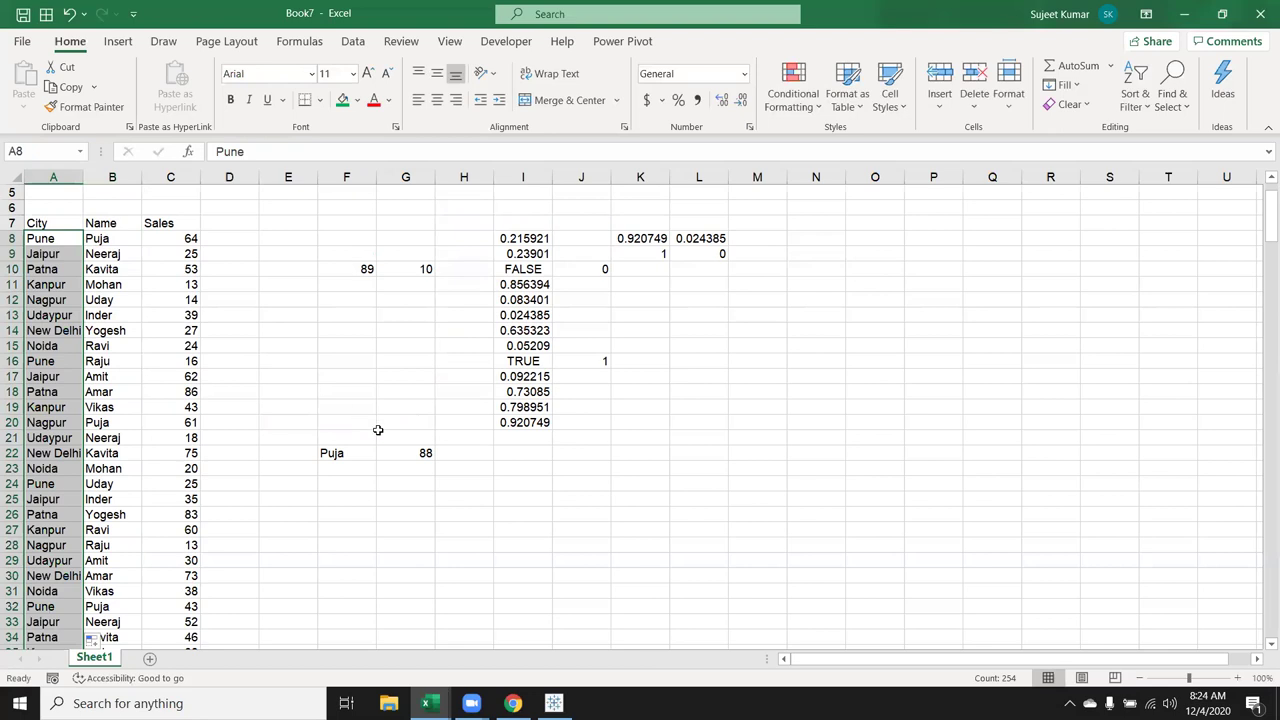
left_click(360, 482)
Enter the salesperson's name in F24 and the city Noida in G24
type("Pu")
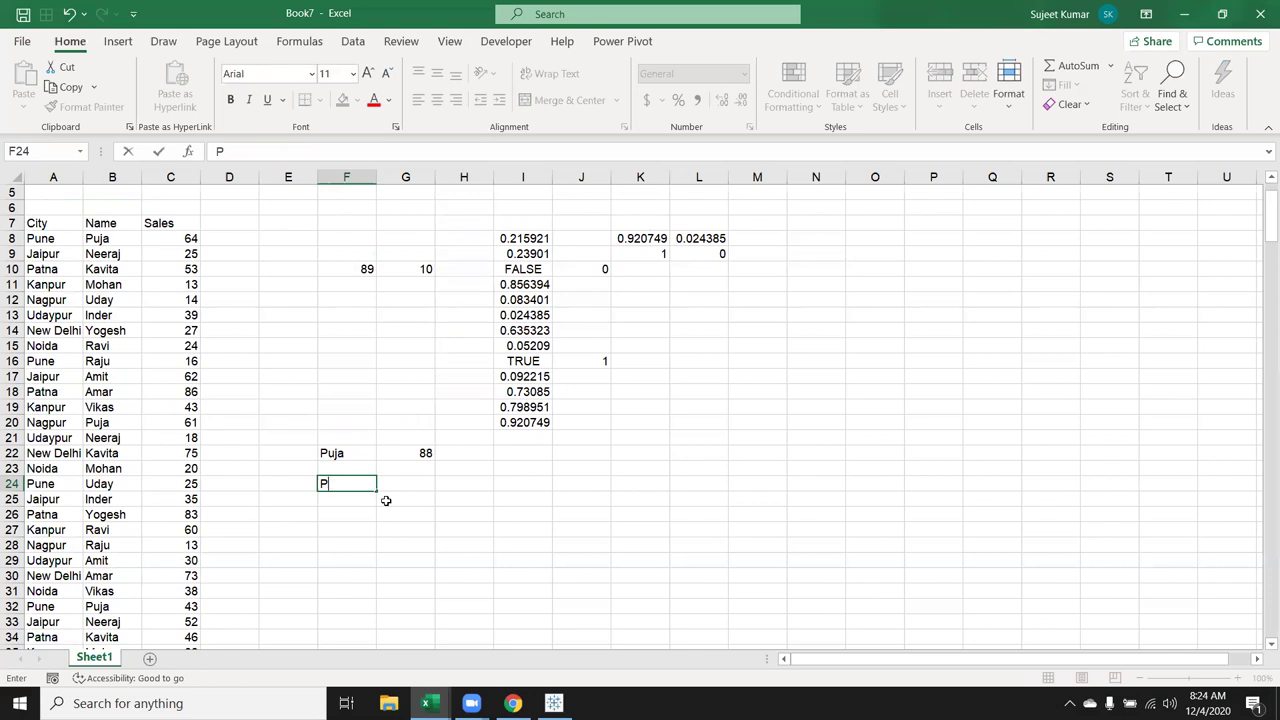
type("j")
key("Tab")
type("Noida")
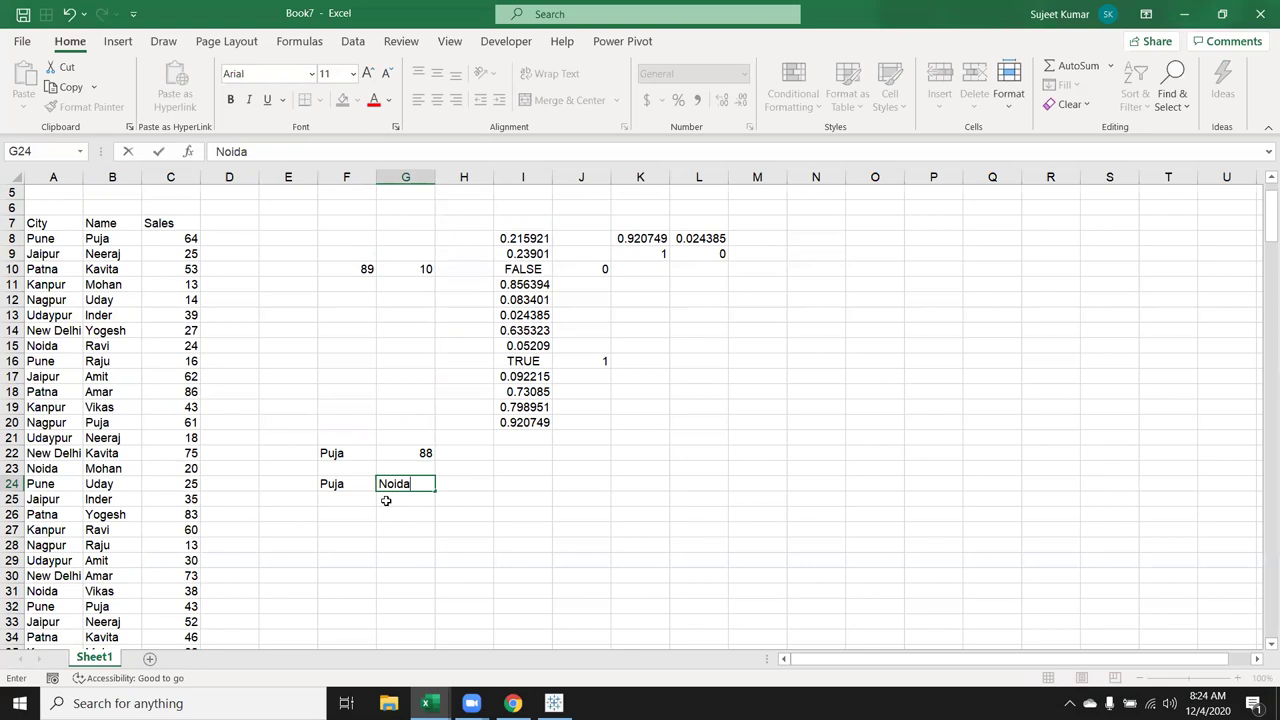
key("Tab")
Enter =MAXIFS(C:C,A:A,G24,B:B,F24) in H24, returning 0
type("=")
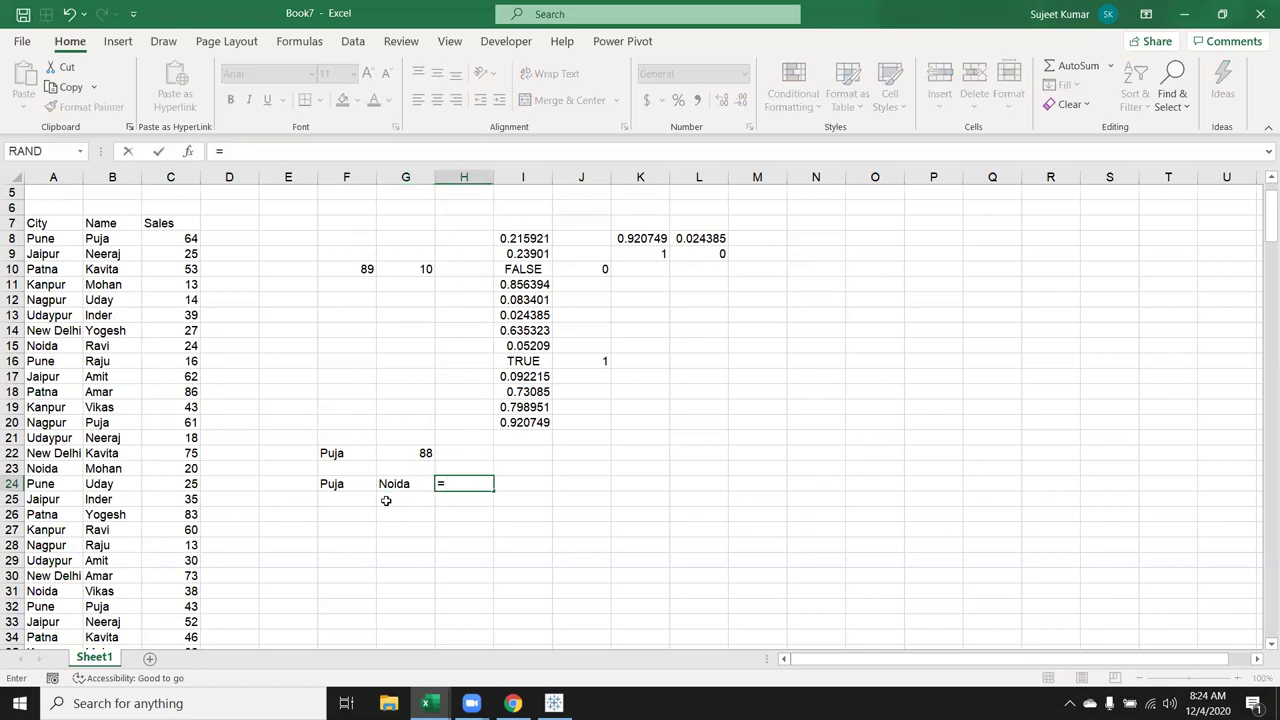
type("MAX")
key("Down")
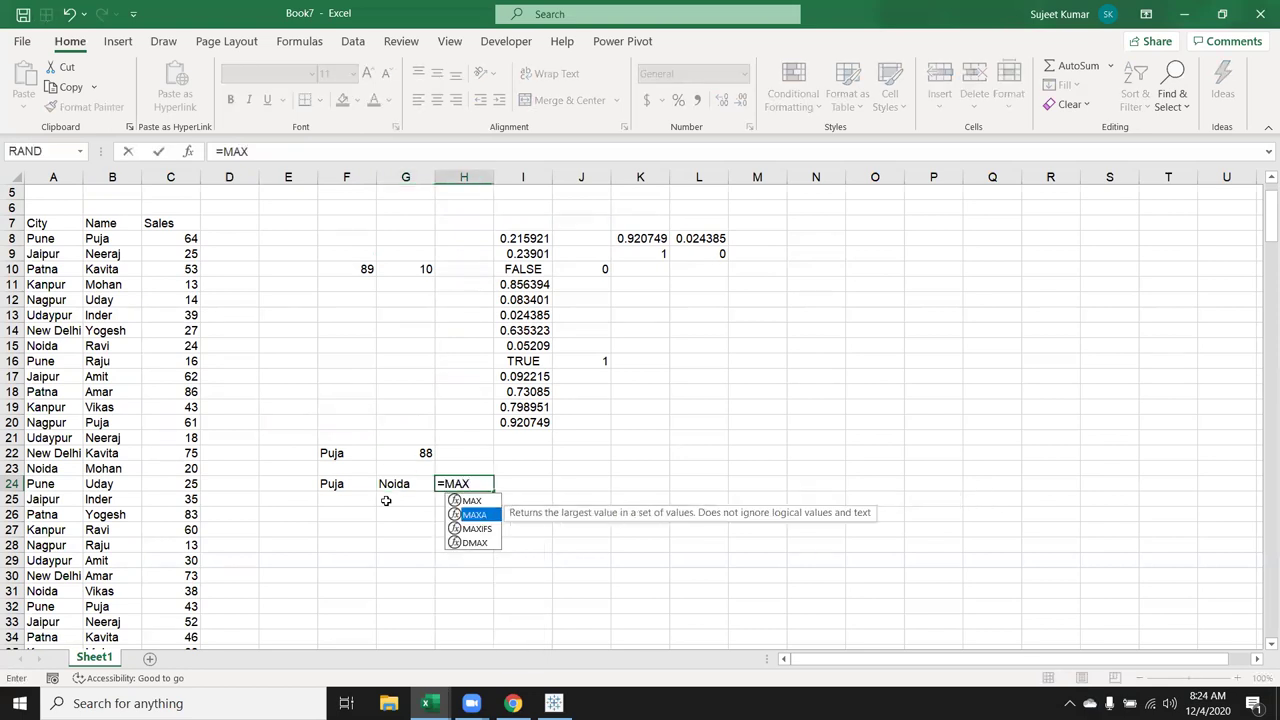
key("Down")
key("Tab")
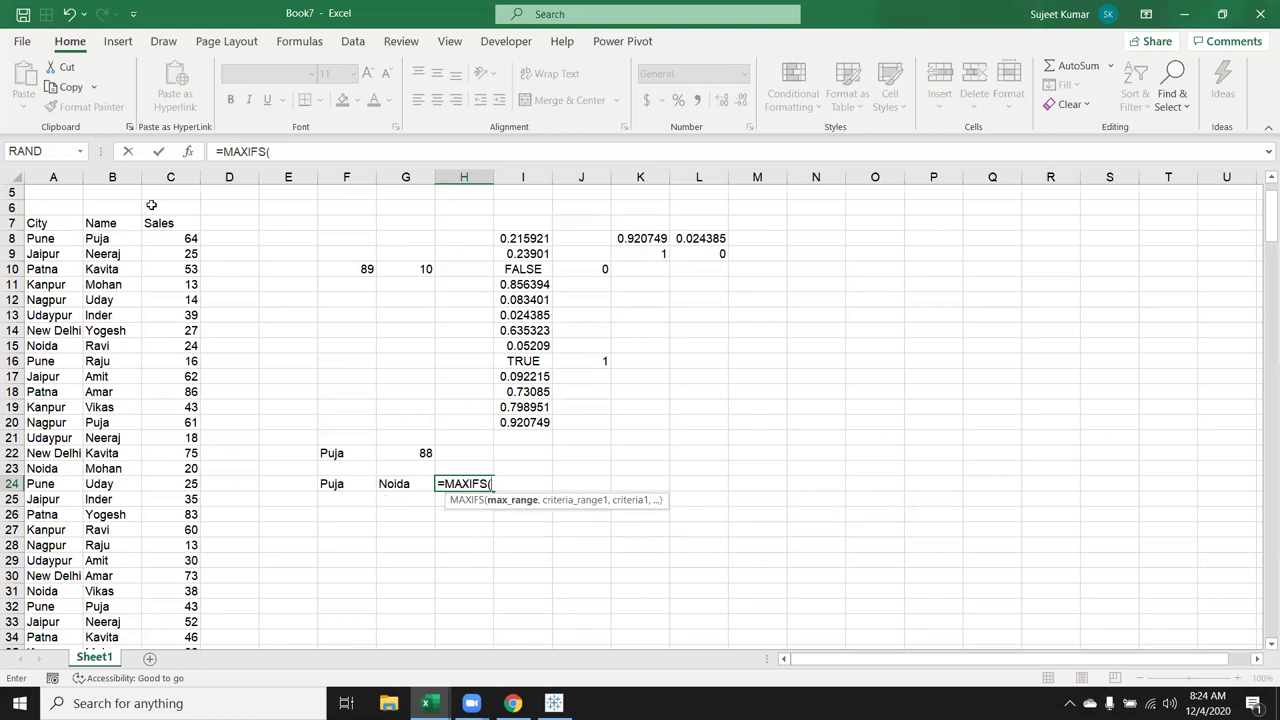
left_click(170, 177)
type(",")
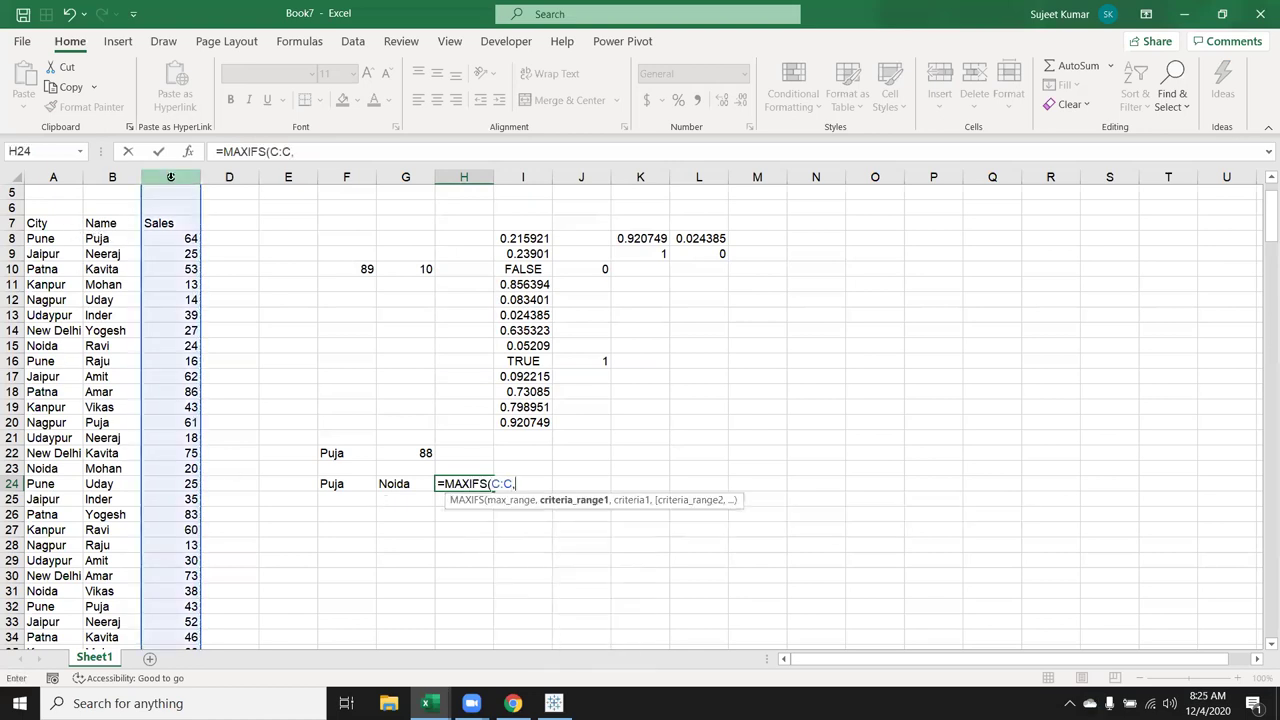
left_click(46, 177)
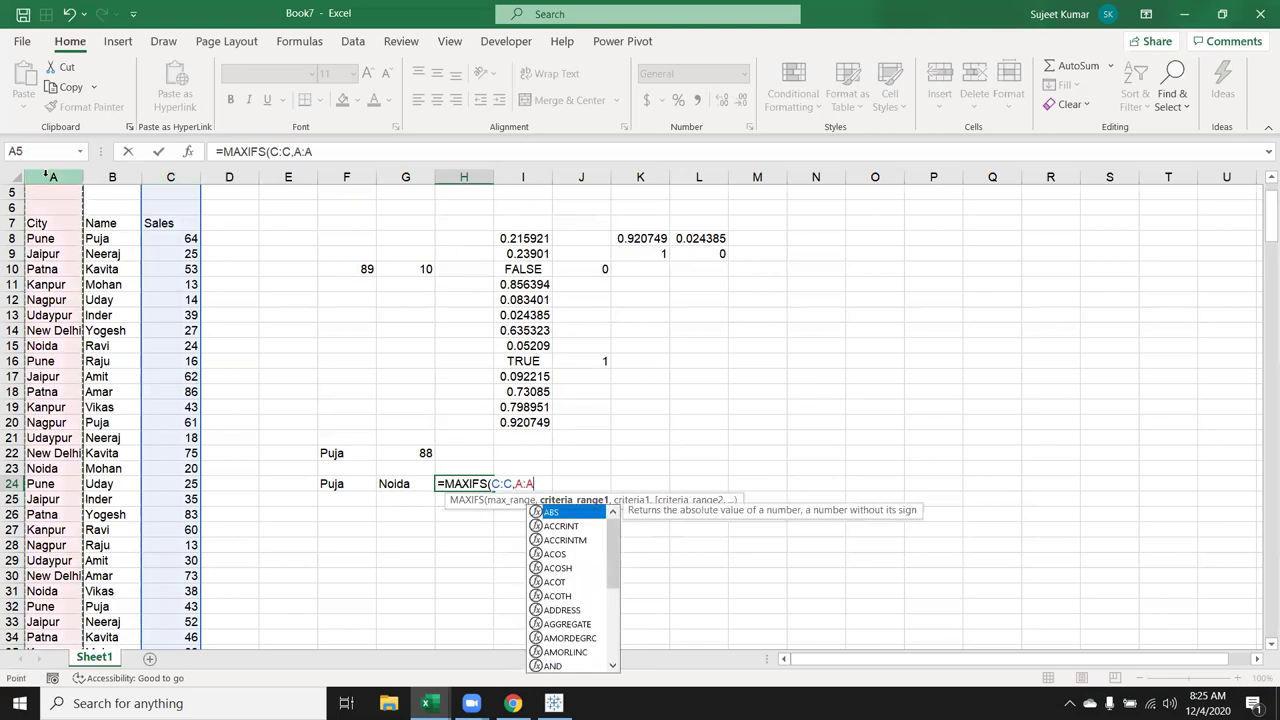
type(",")
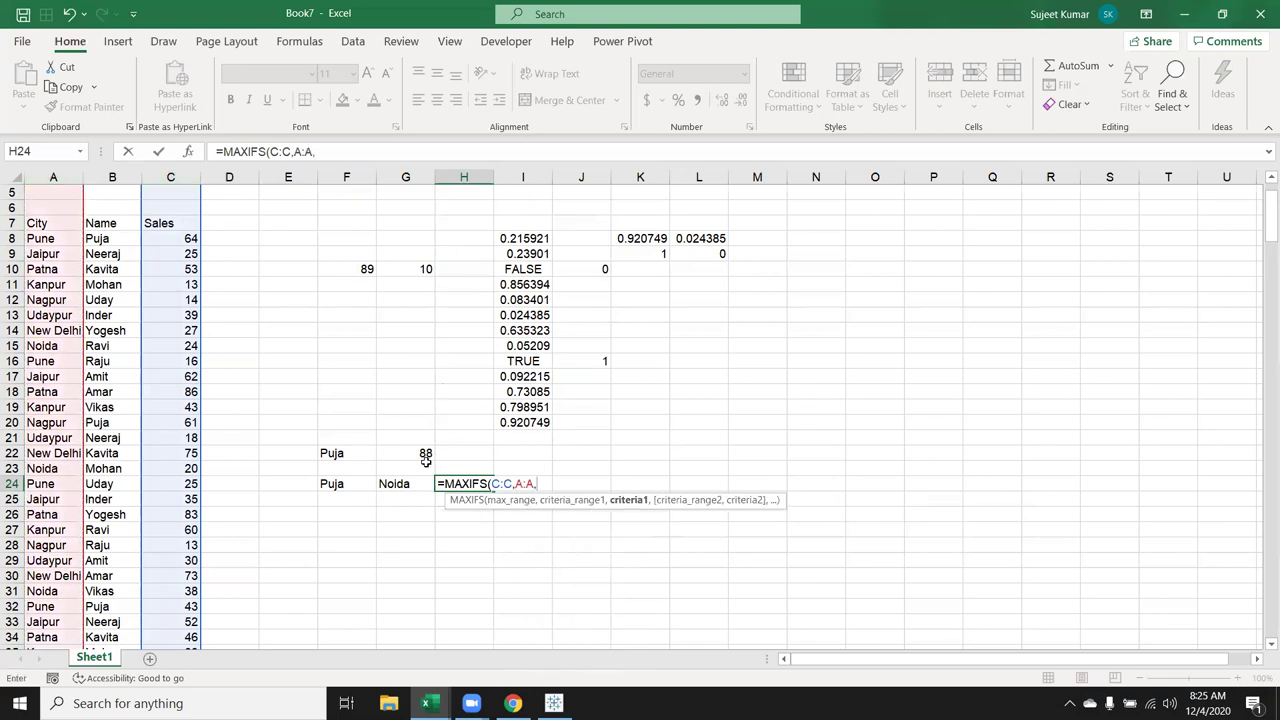
left_click(408, 483)
type(",")
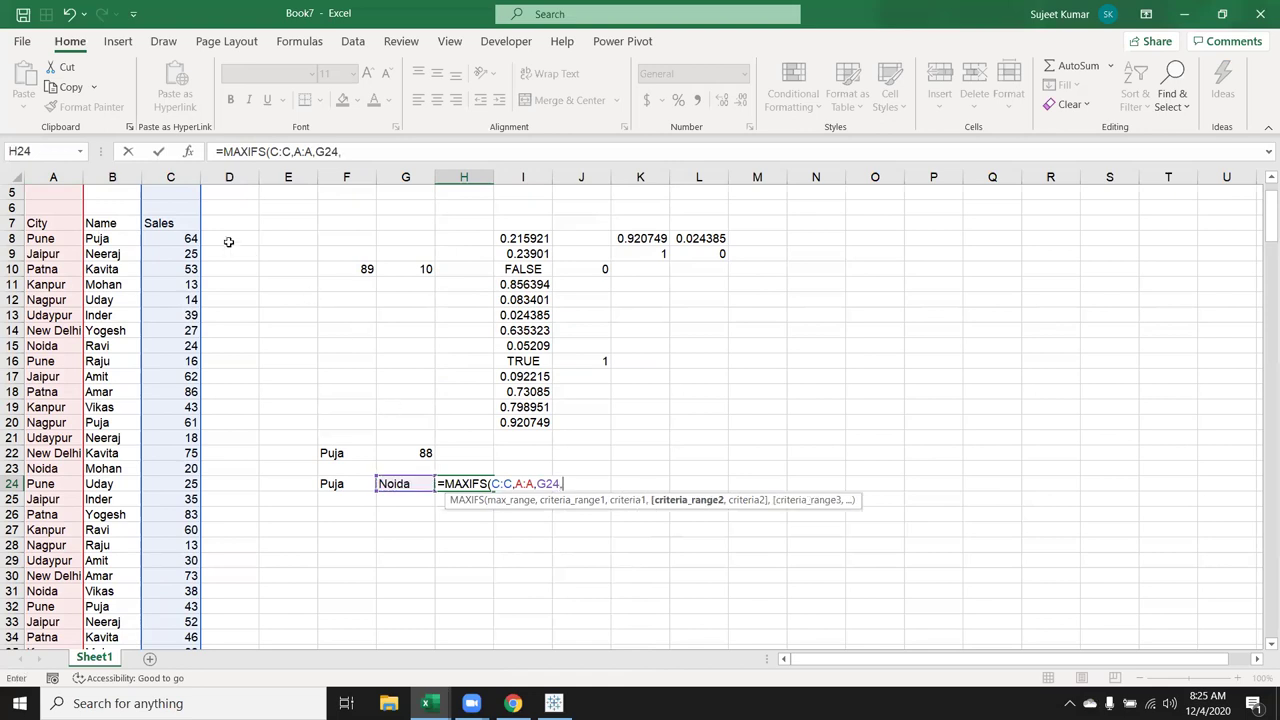
left_click(112, 177)
type(",")
left_click(335, 483)
key("Return")
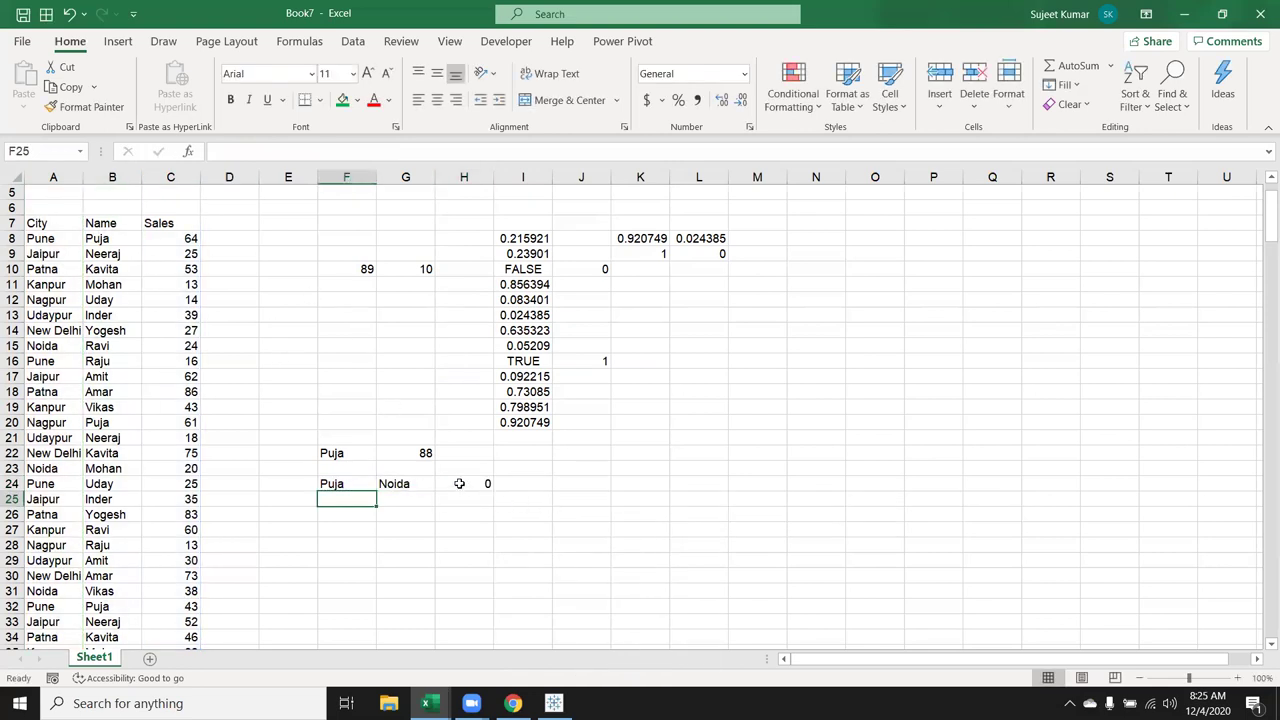
left_click(462, 486)
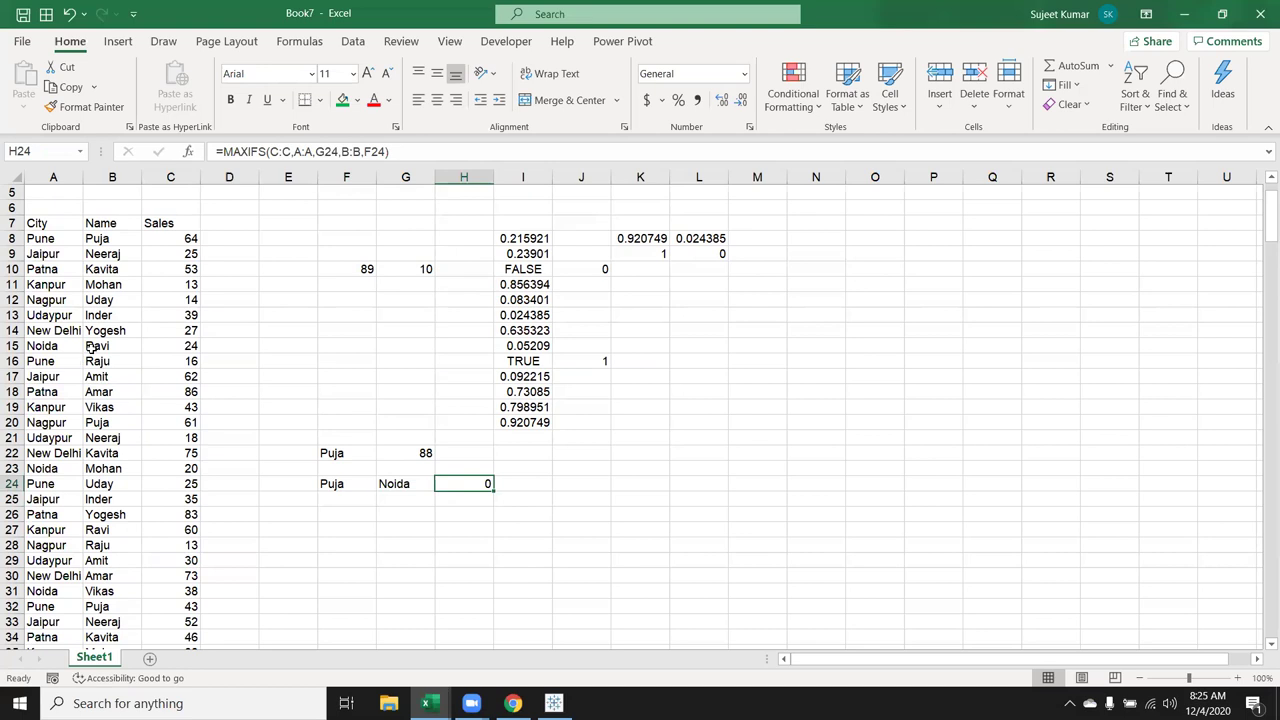
Overwrite Ravi in B15 with pUJa to test case-insensitivity, then undo to restore Ravi
left_click(96, 345)
type("pUJa")
key("Return")
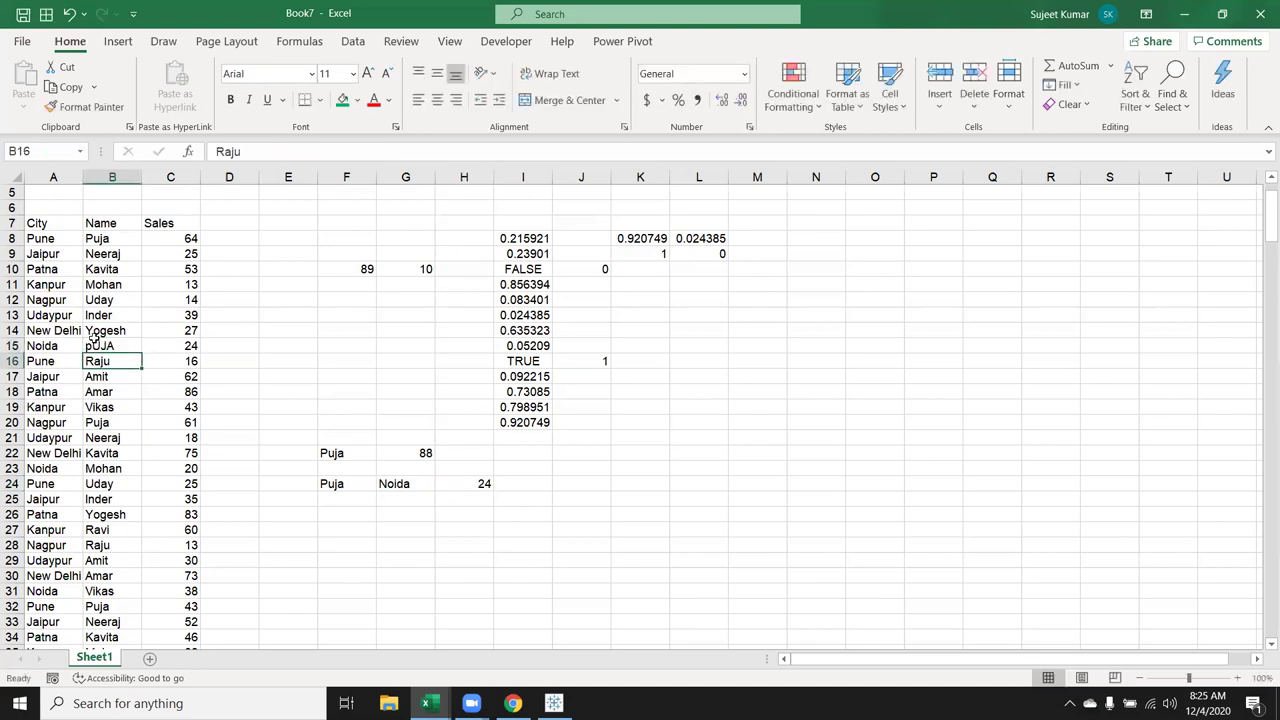
left_click(95, 341)
key("ctrl+z")
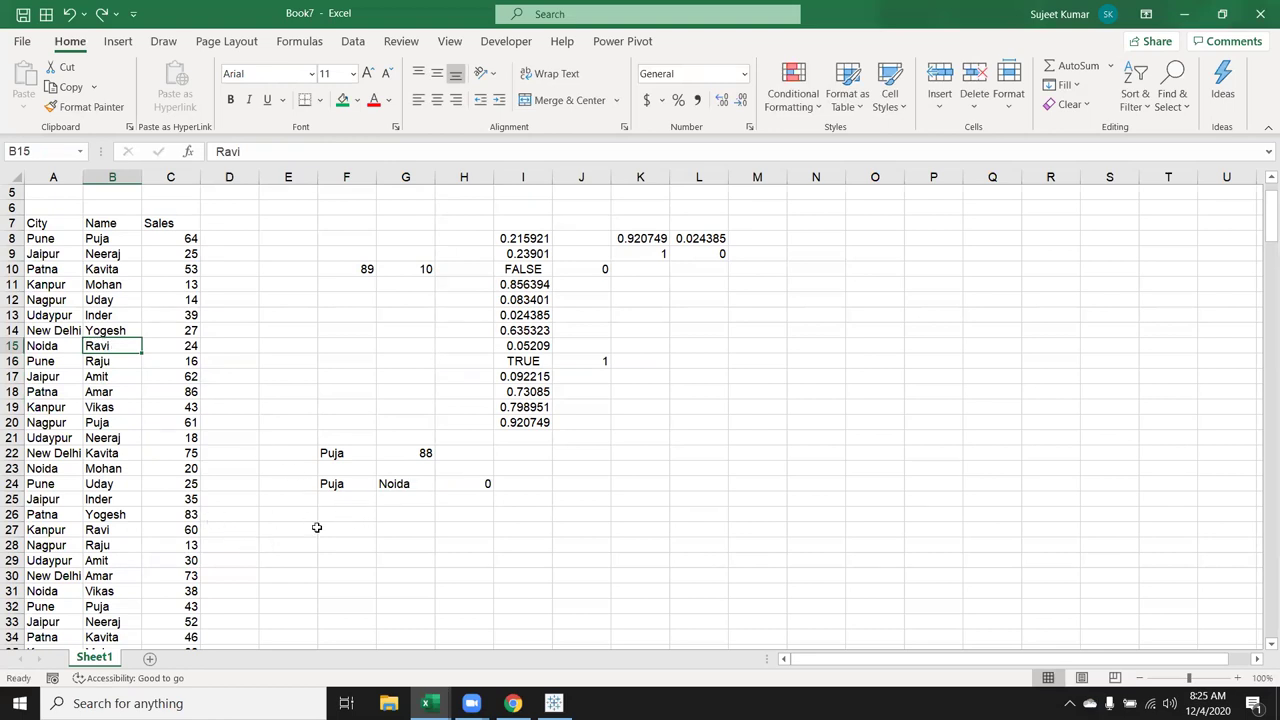
Enter the wildcard criterion *Puja* in F26
left_click(356, 514)
type("*pUJA")
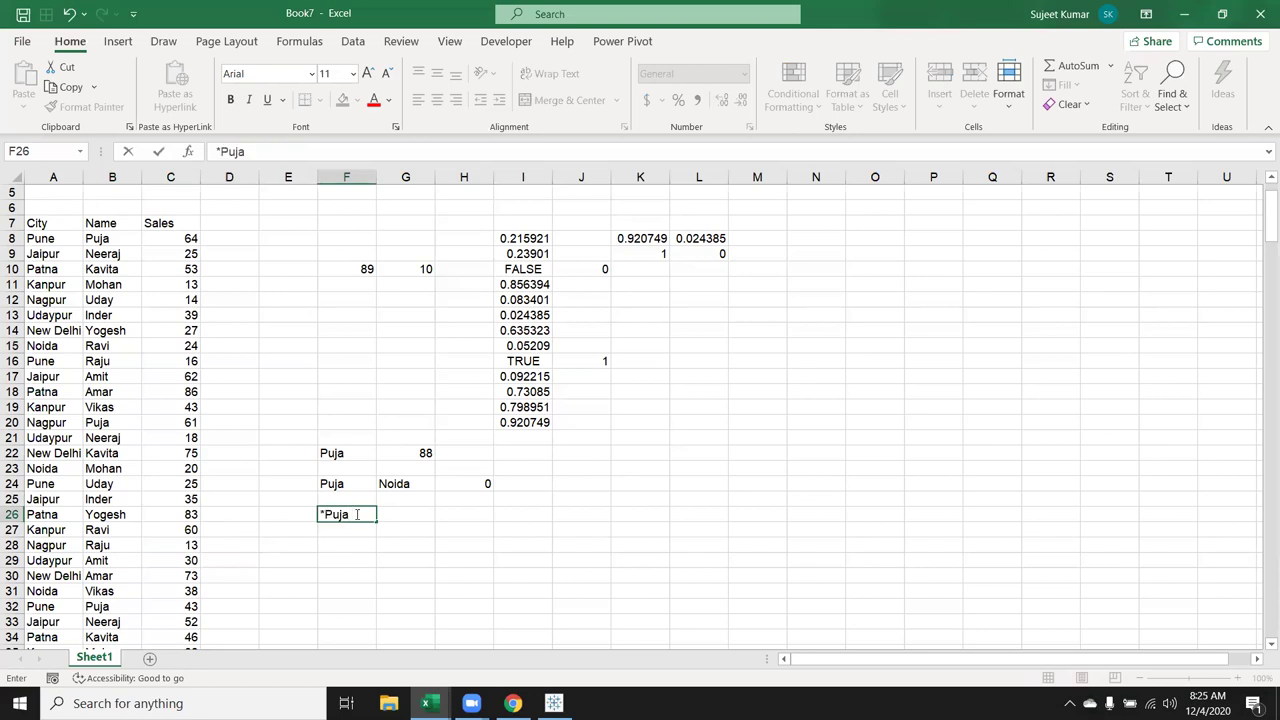
key("Return")
left_click(360, 518)
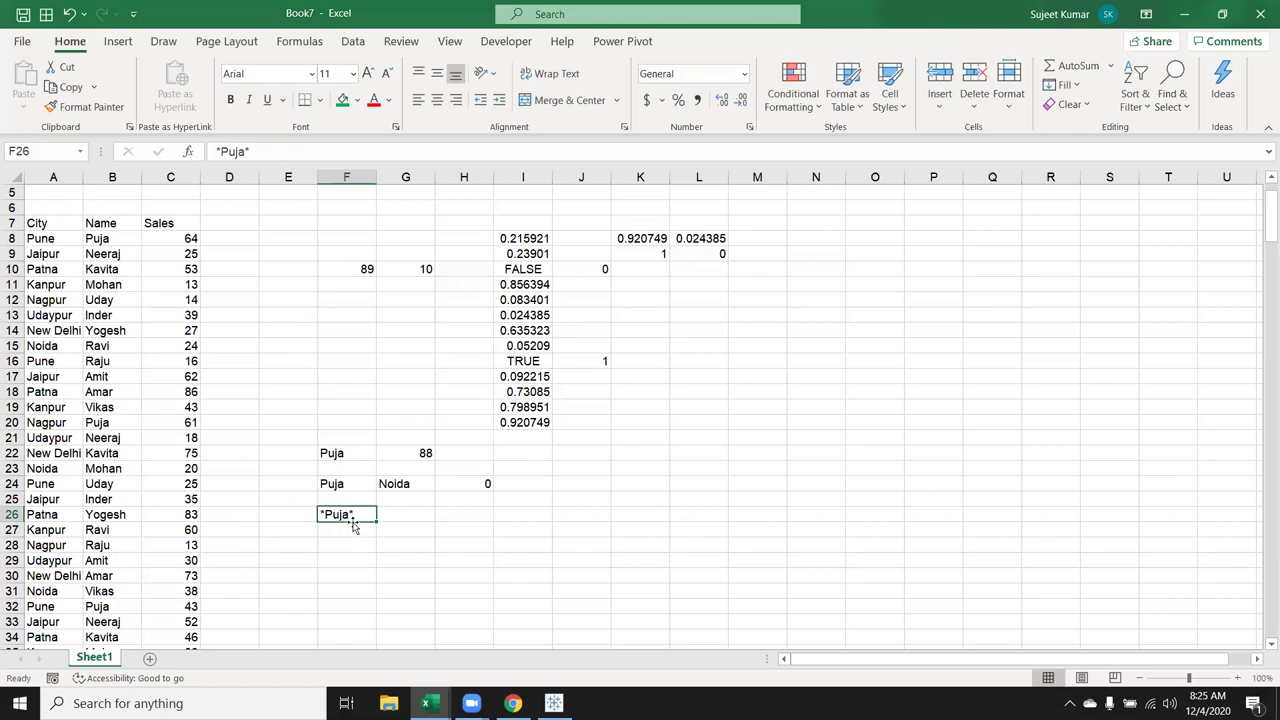
left_click(348, 540)
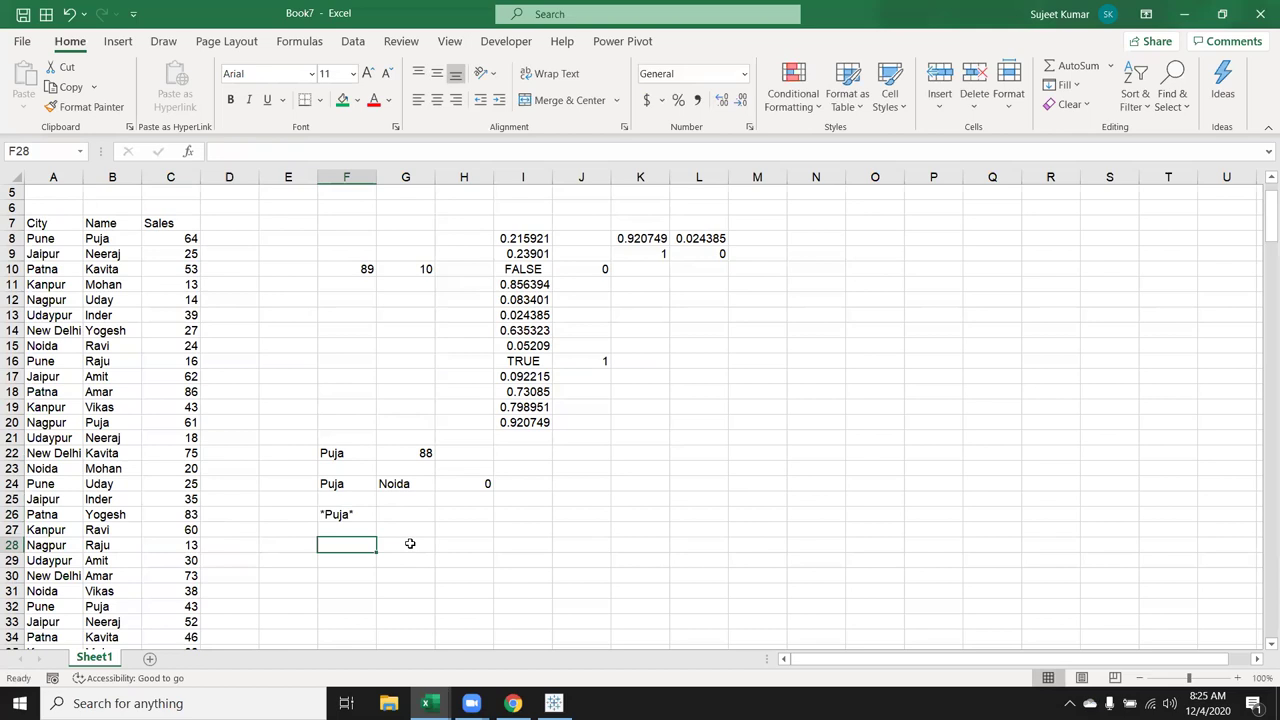
Enter the criteria Puja in F28 and <50 in G28
type("Puja")
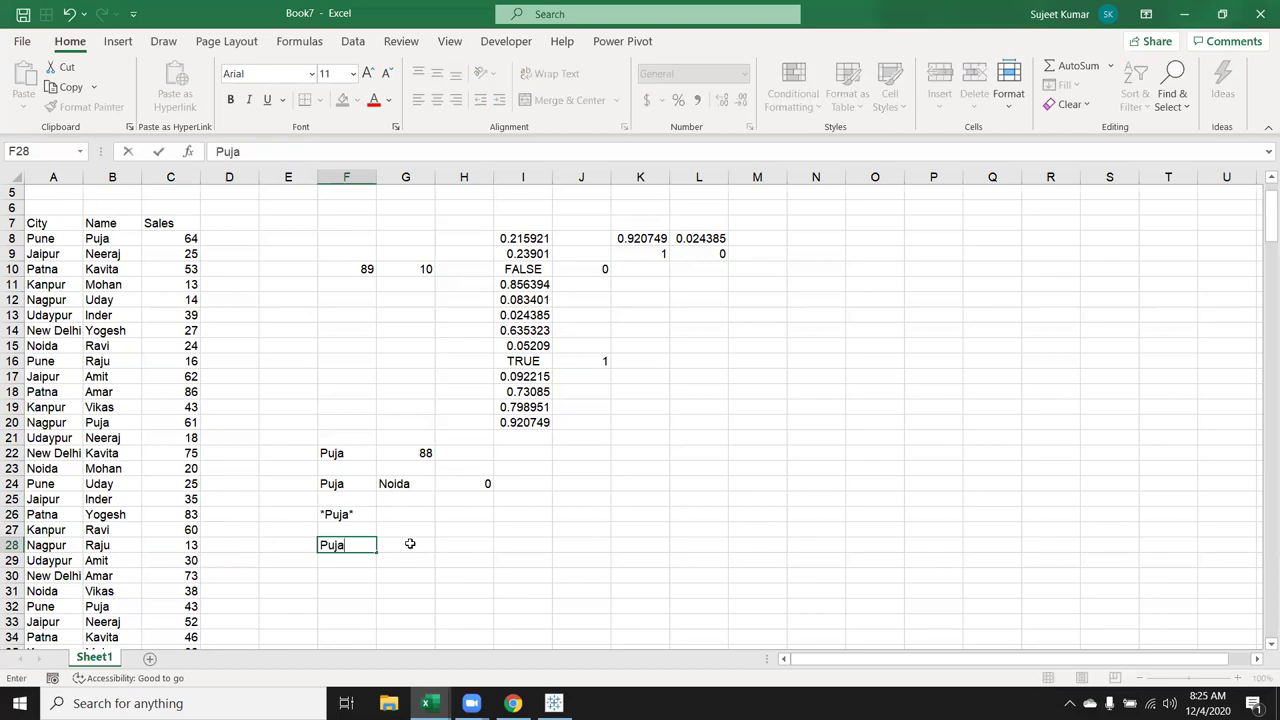
left_click(410, 543)
type("<50")
key("Tab")
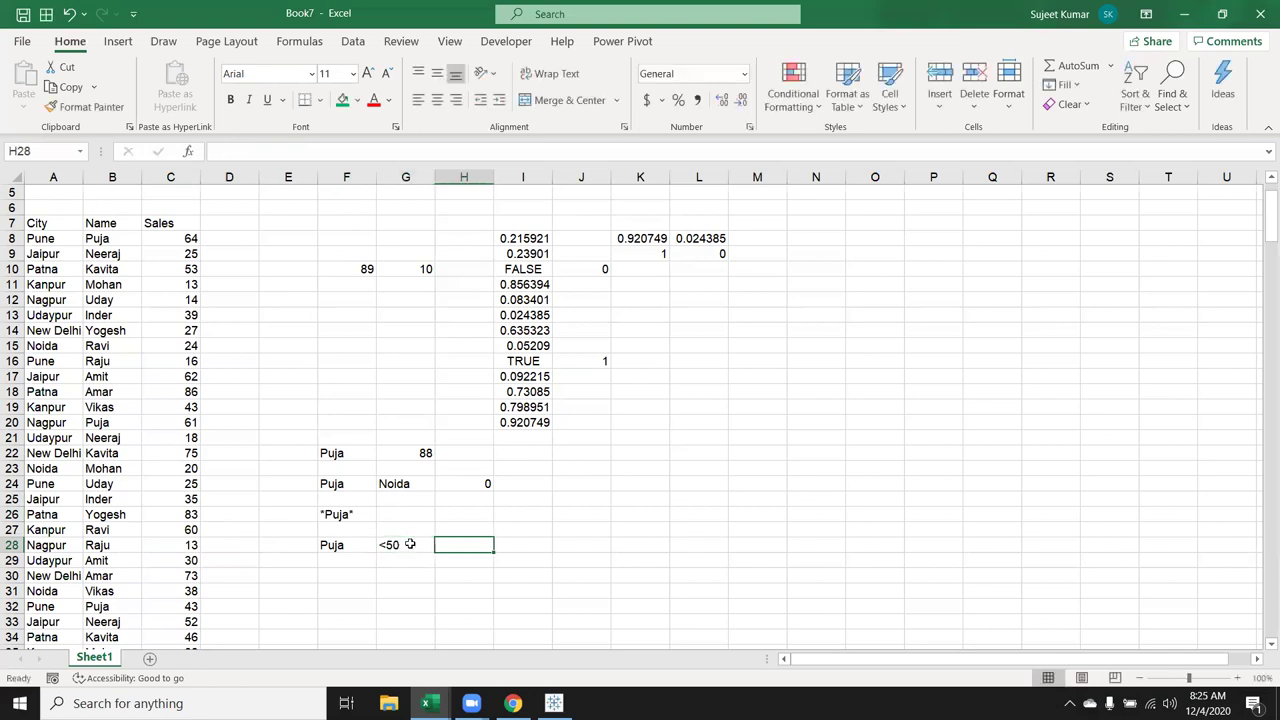
Enter =MAXIFS(C:C,B:B.F28,C:C,G28) in H28, which raises a too-few-arguments warning
type("=")
type("max")
key("Down")
key("Down")
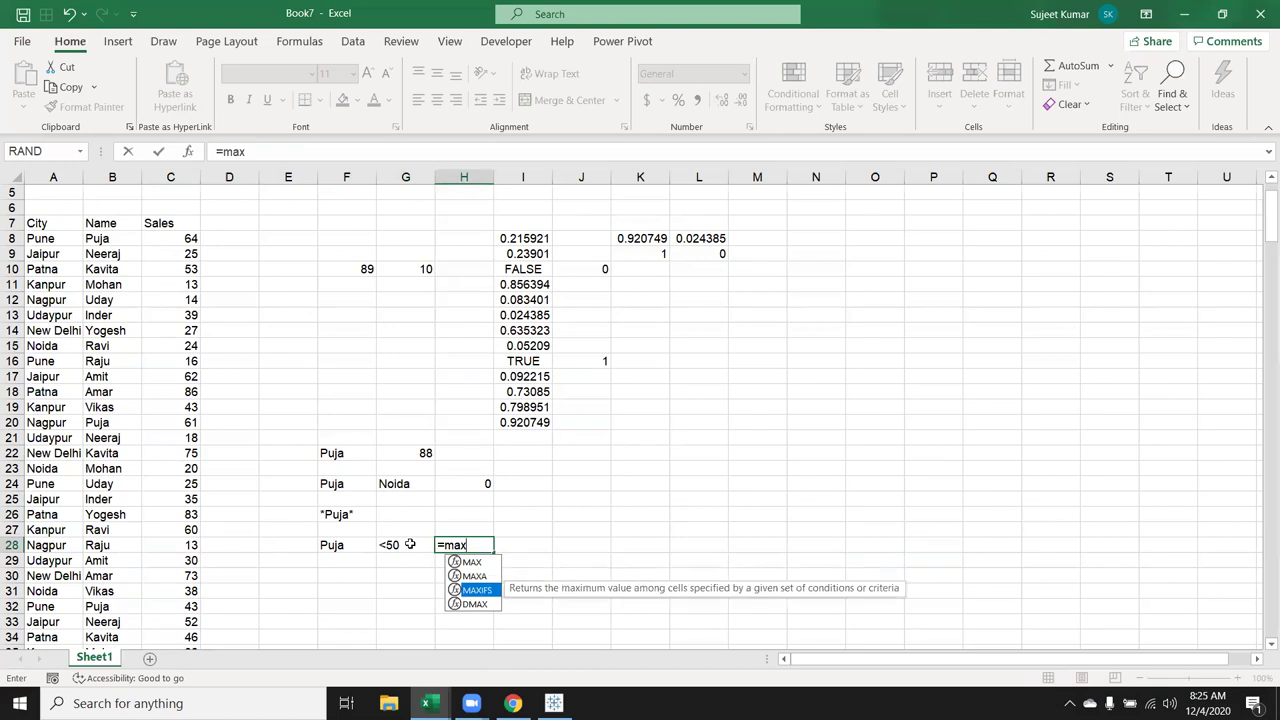
key("Tab")
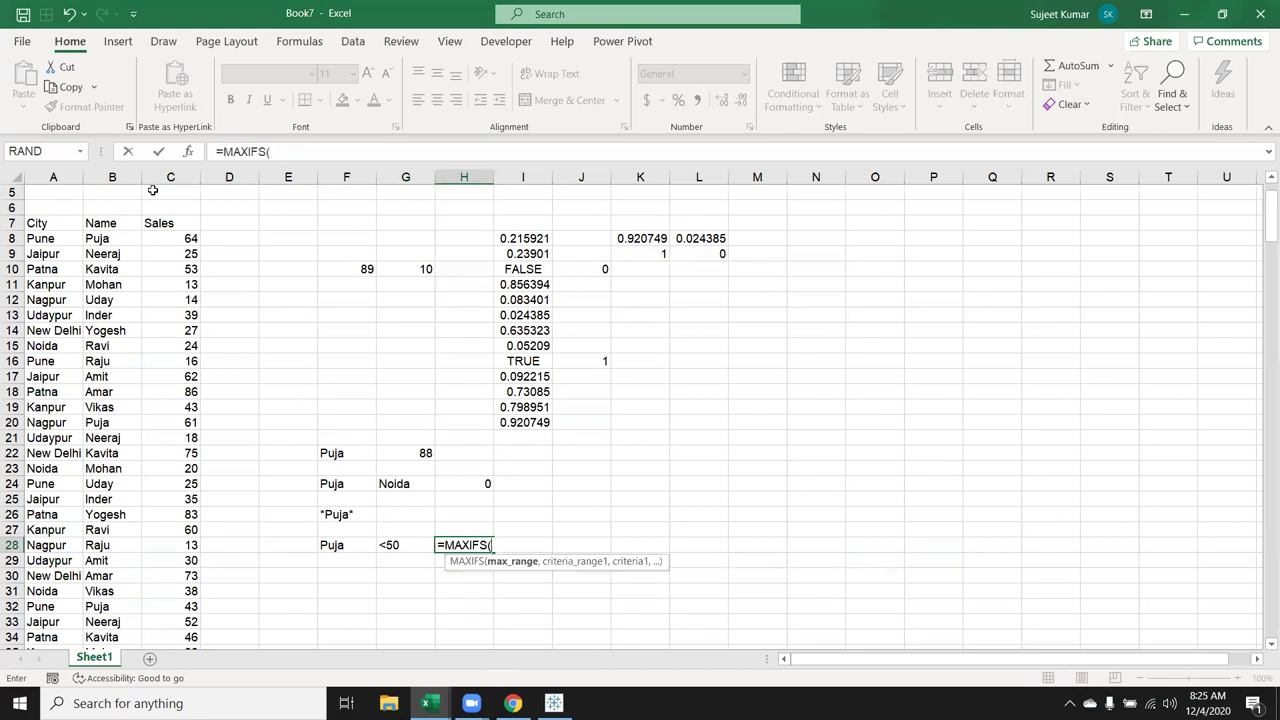
left_click(163, 176)
type(",")
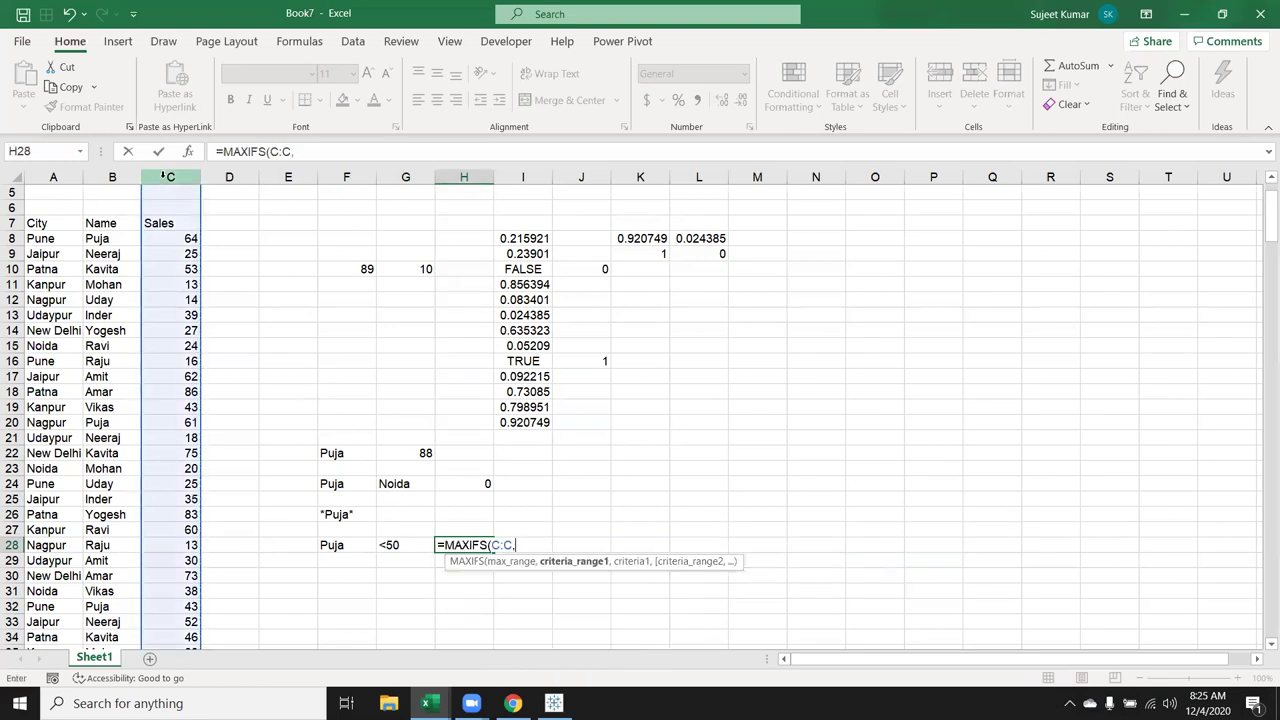
left_click(90, 173)
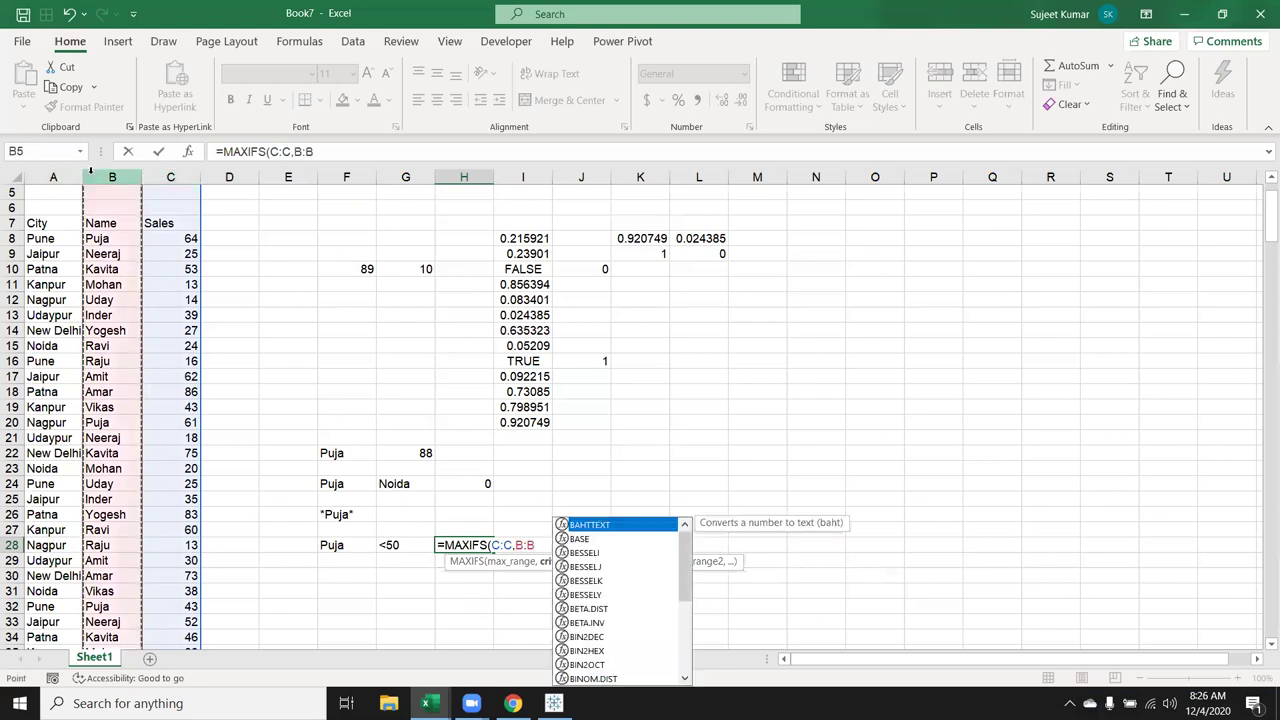
type(",")
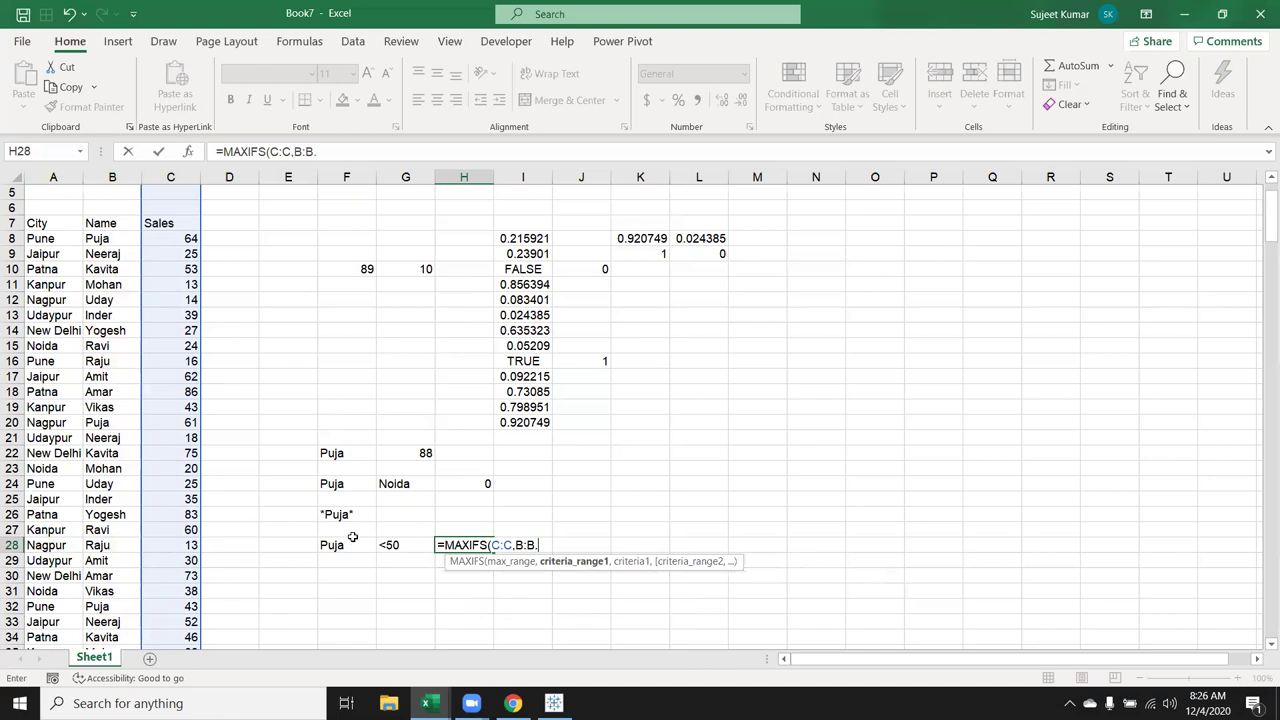
left_click(351, 541)
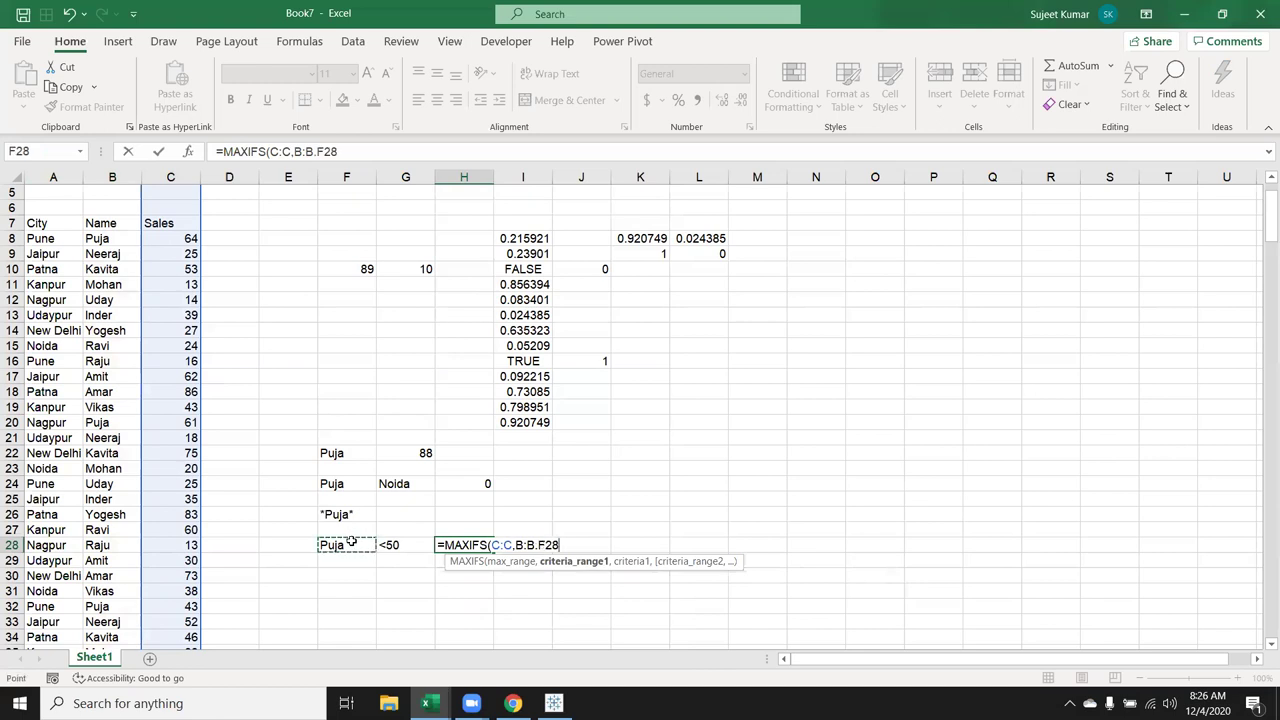
type(",")
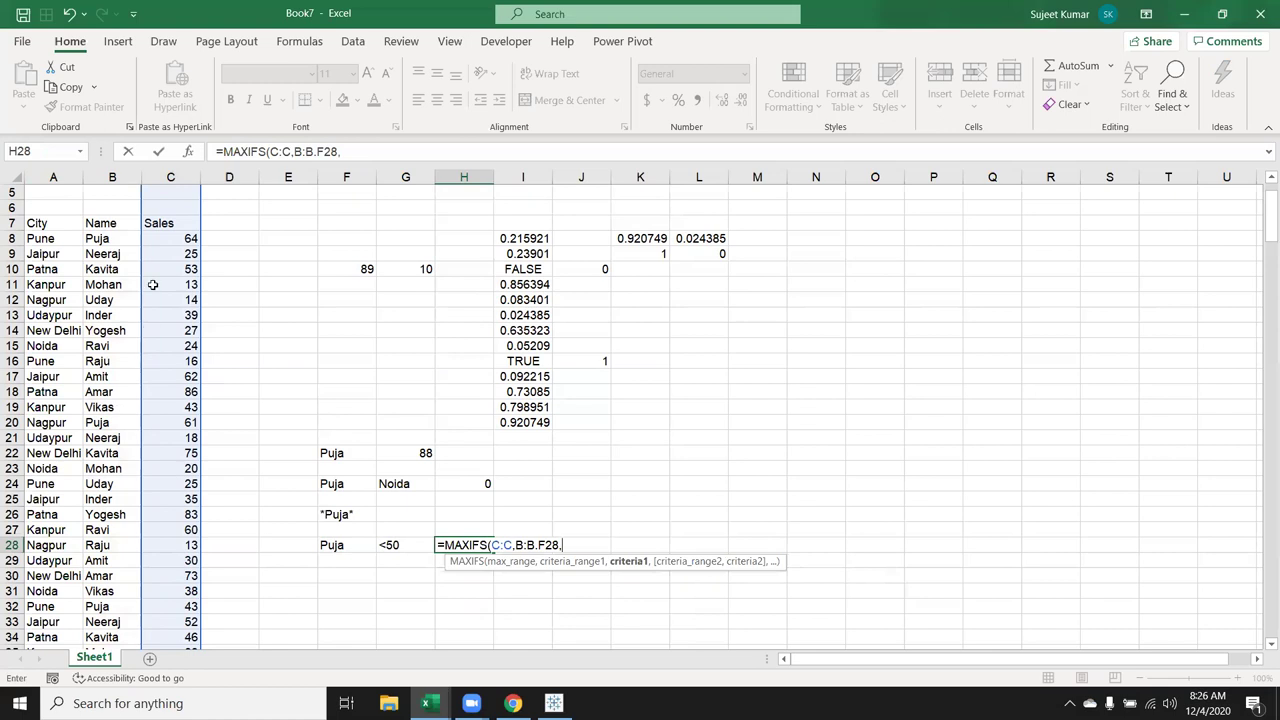
left_click(170, 177)
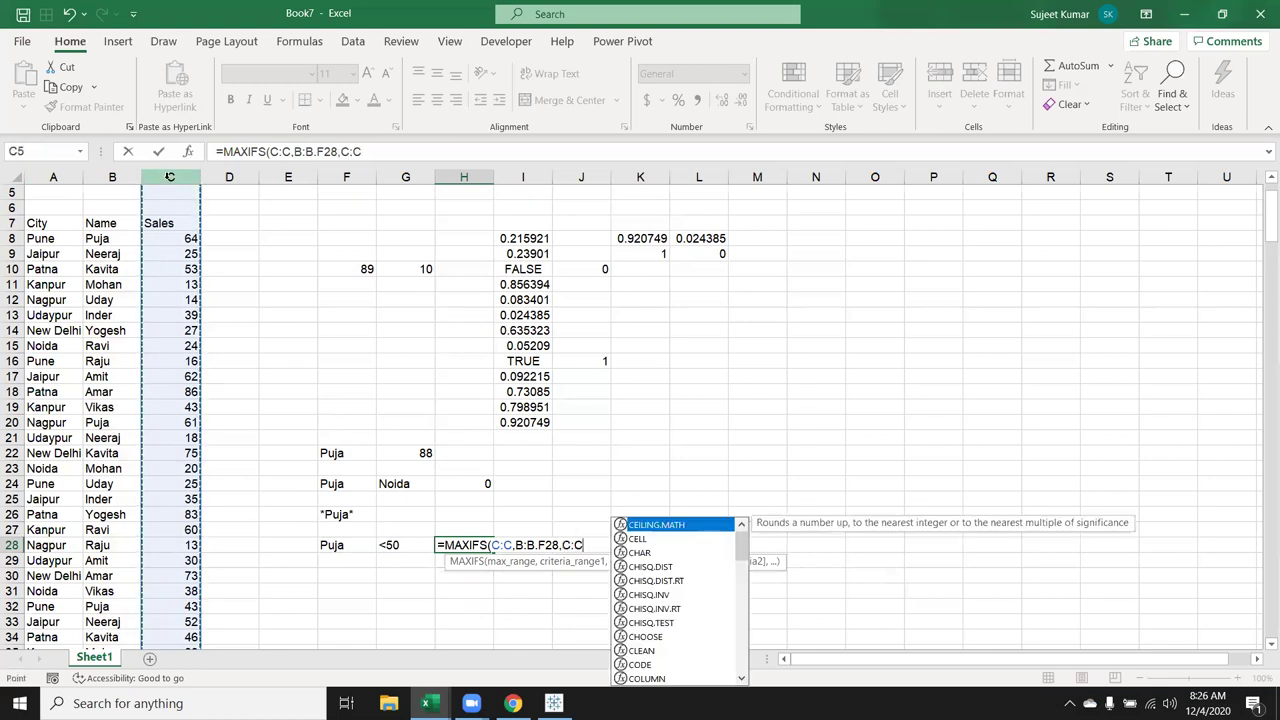
type(",")
left_click(395, 544)
key("Return")
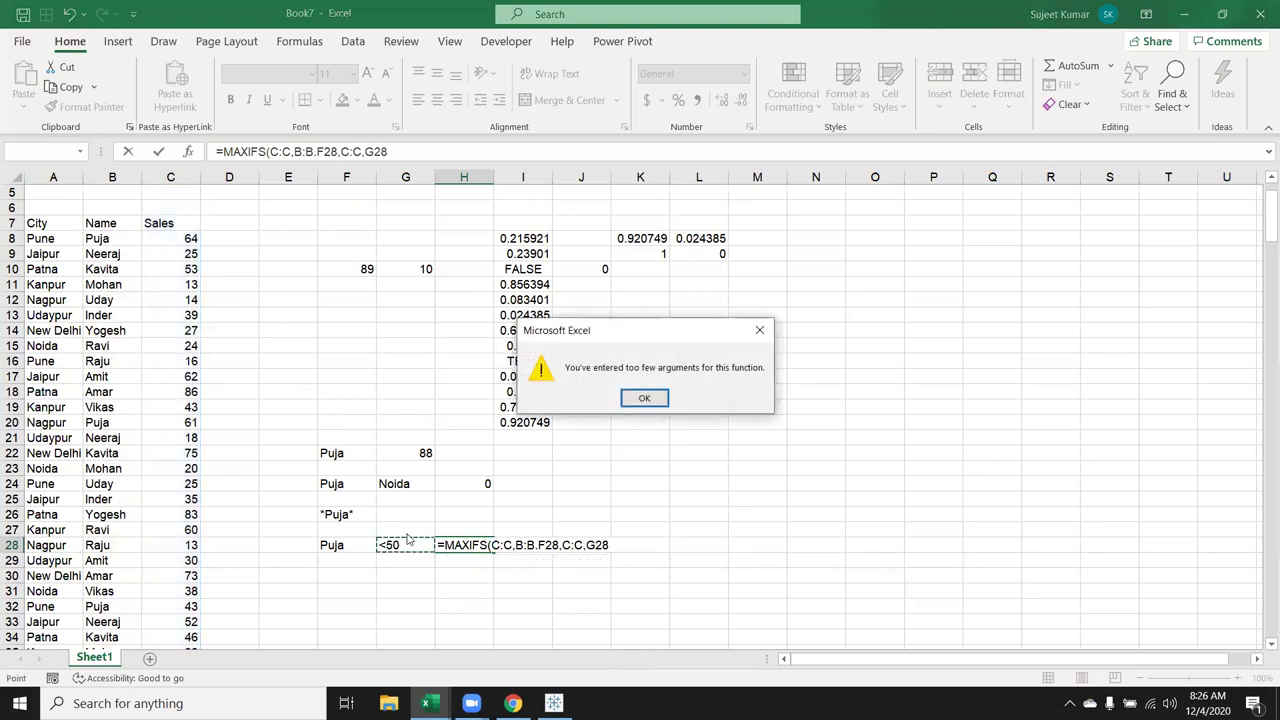
Dismiss the warning and change the period after B:B to a comma, giving =MAXIFS(C:C,B:B,F28,C:C,G28)
key("Return")
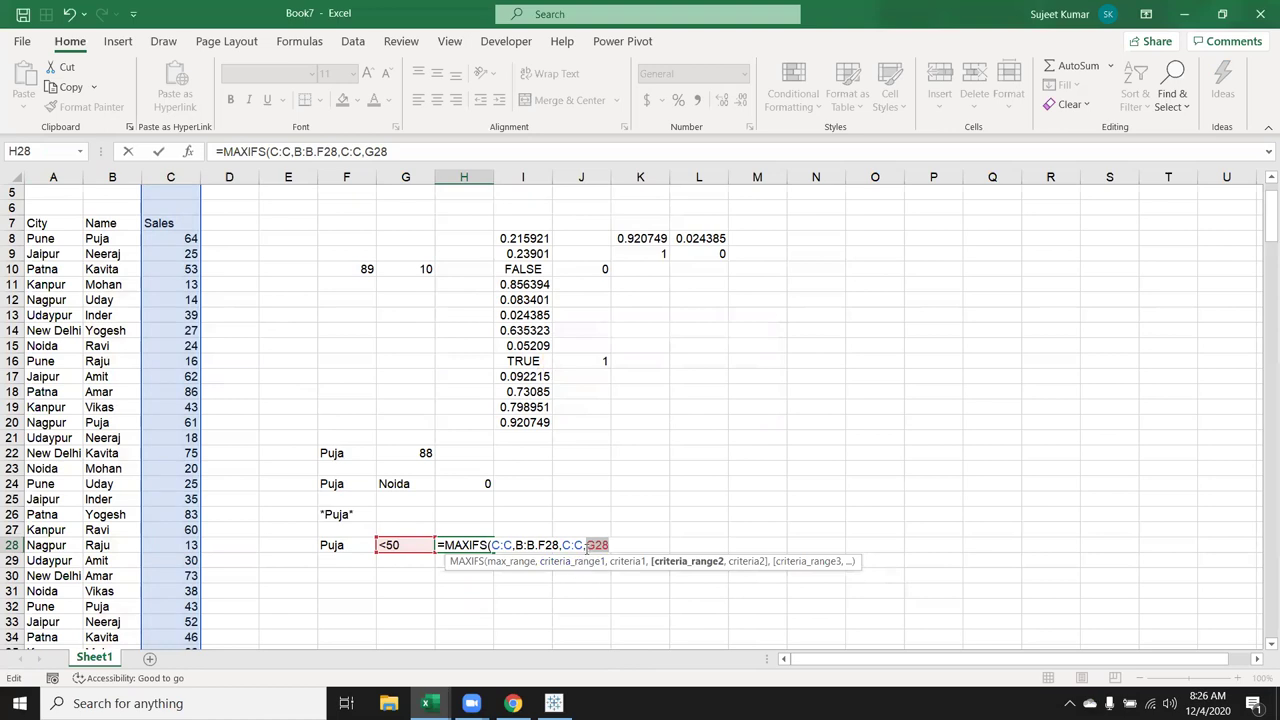
left_click(506, 545)
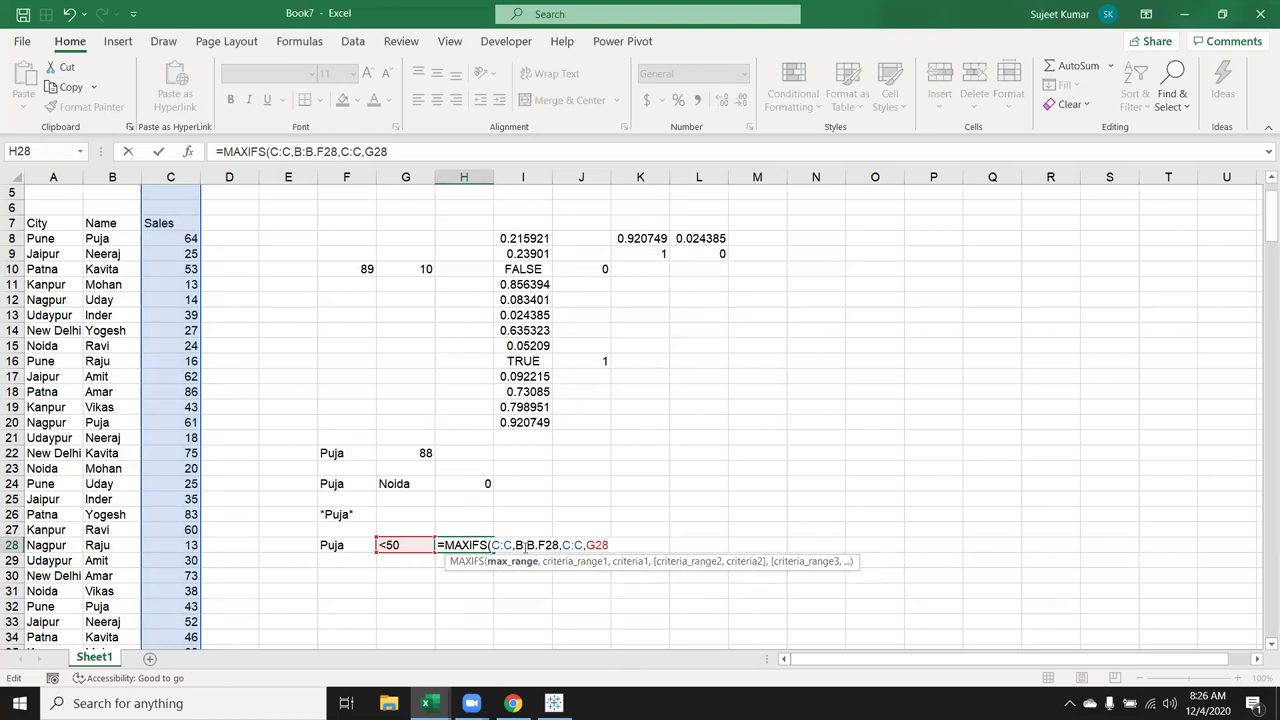
type(",")
left_click(539, 545)
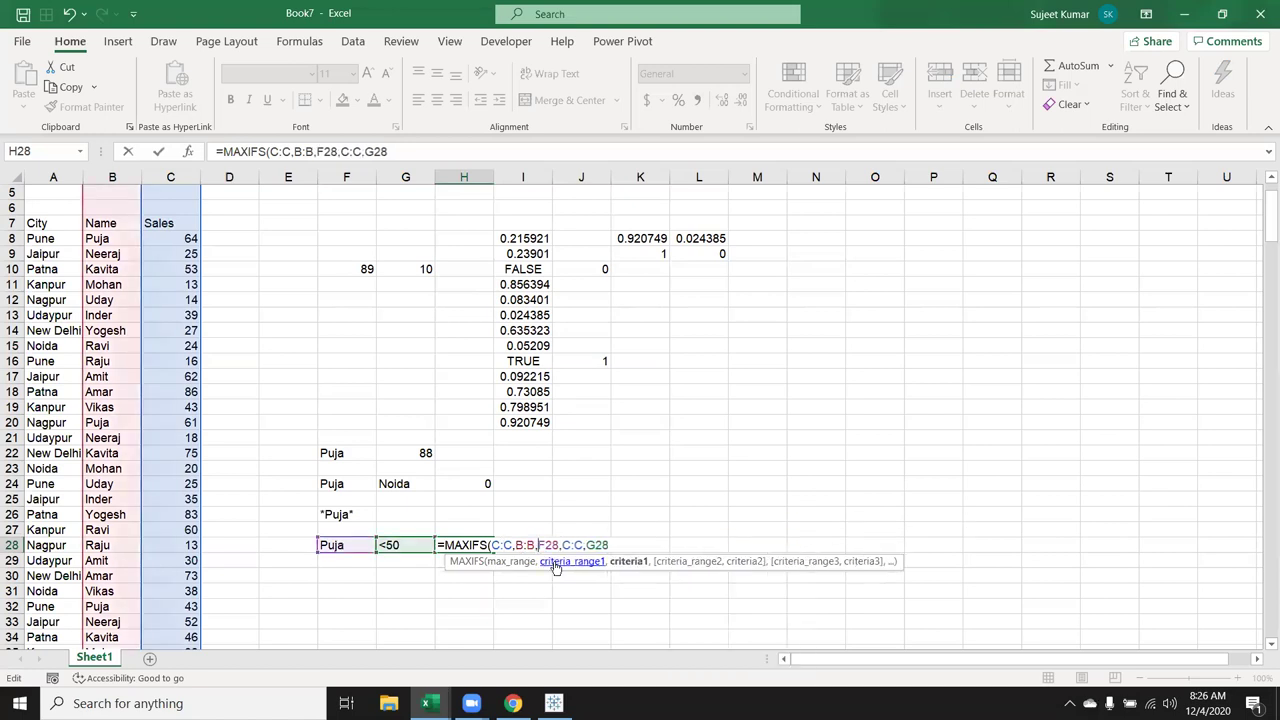
key("ctrl+Return")
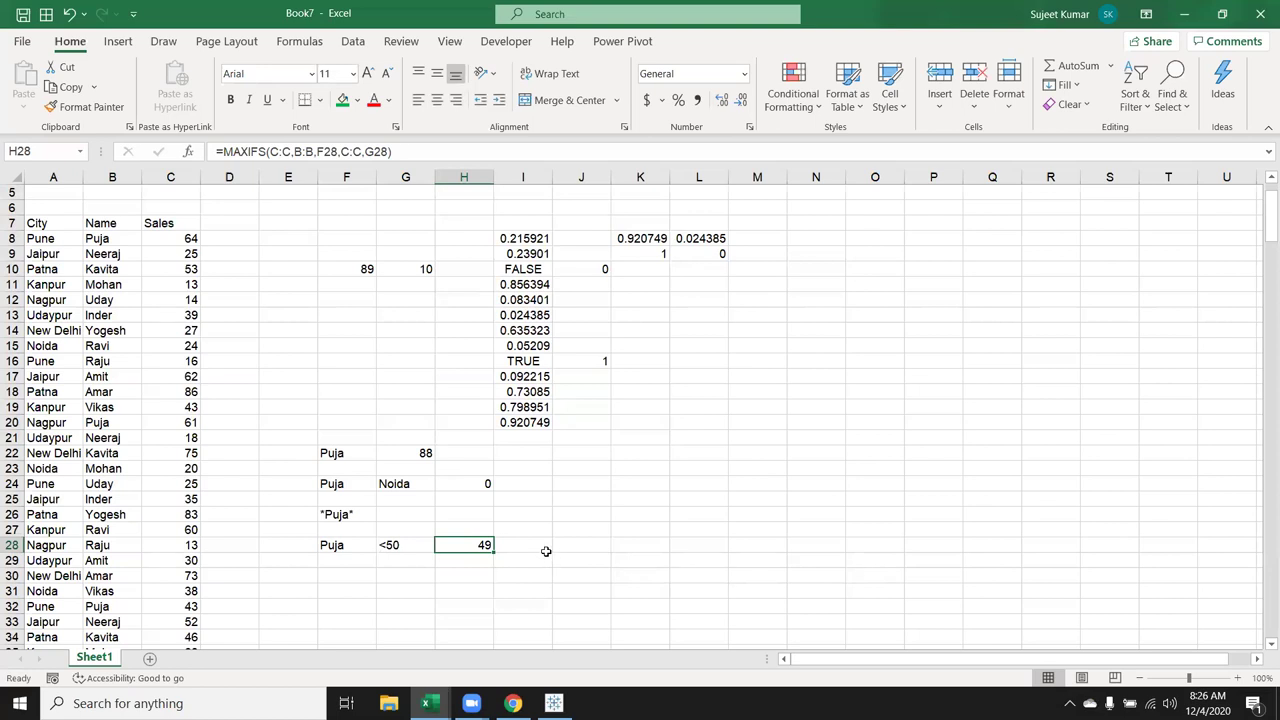
Select the data table from the City header to its last row, then return to the top
scroll(544, 554, "up", 2)
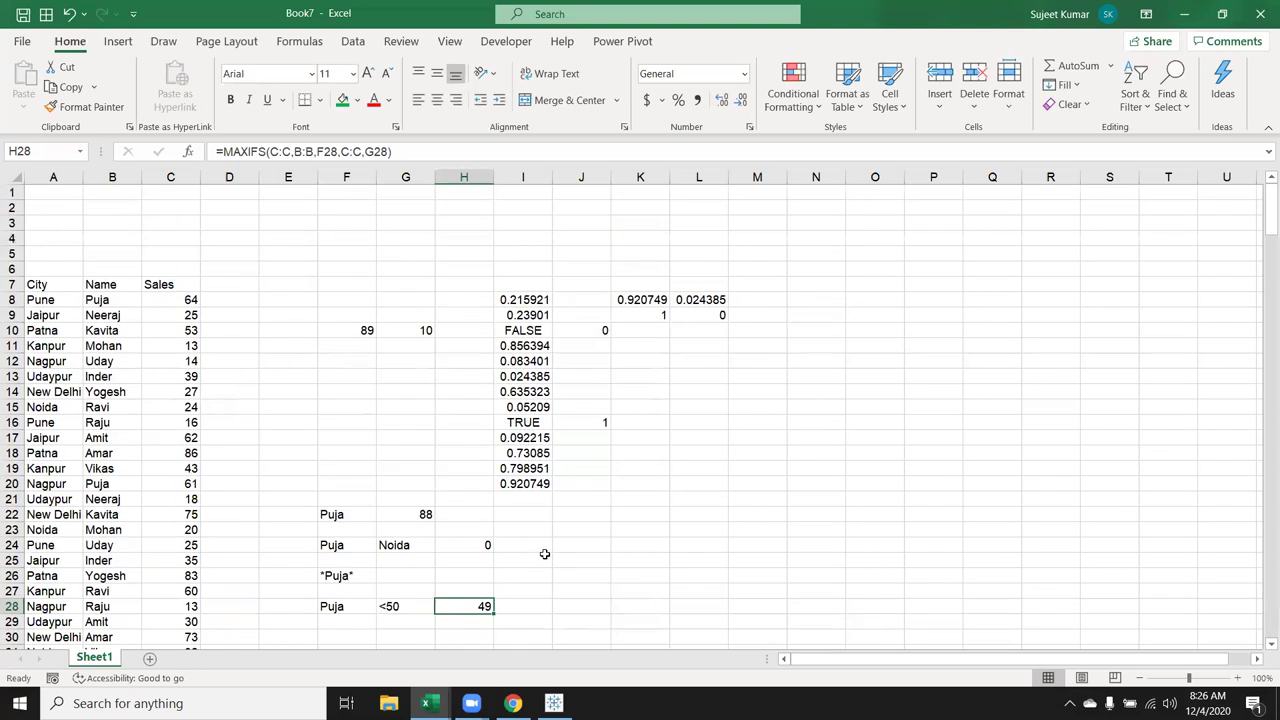
left_click(46, 287)
key("ctrl+shift+Right")
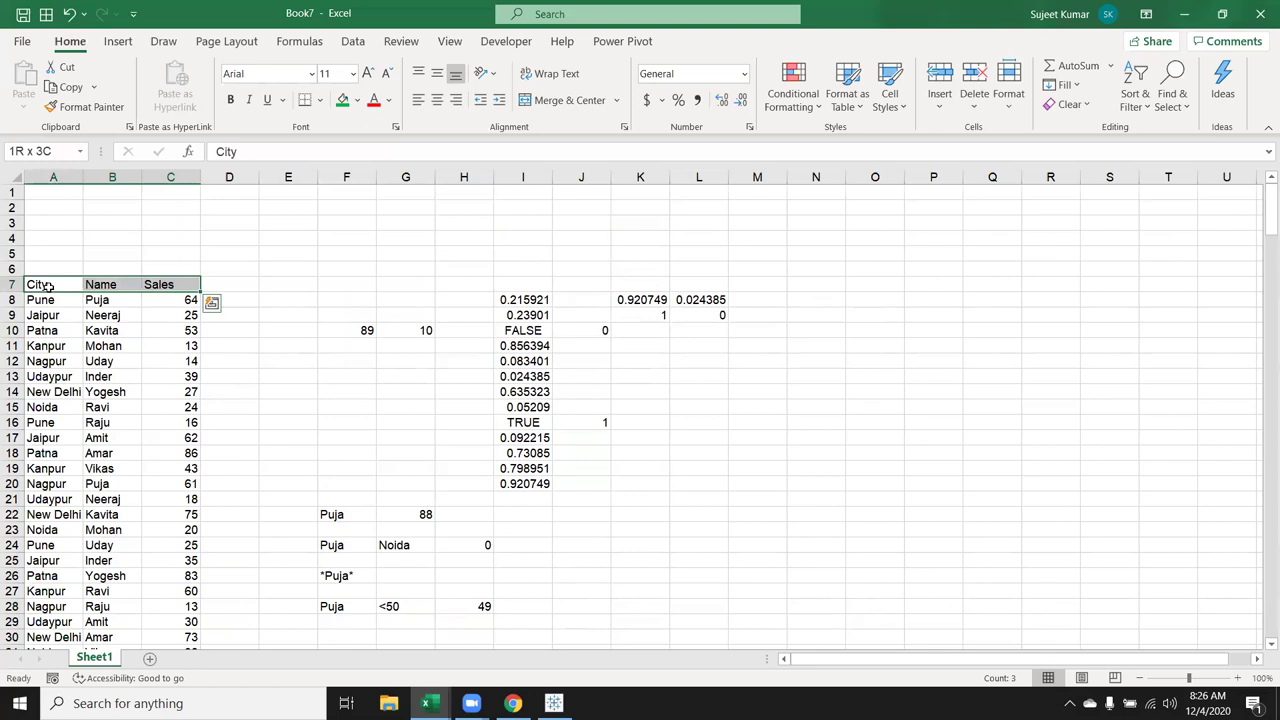
key("ctrl+shift+Down")
key("ctrl+Home")
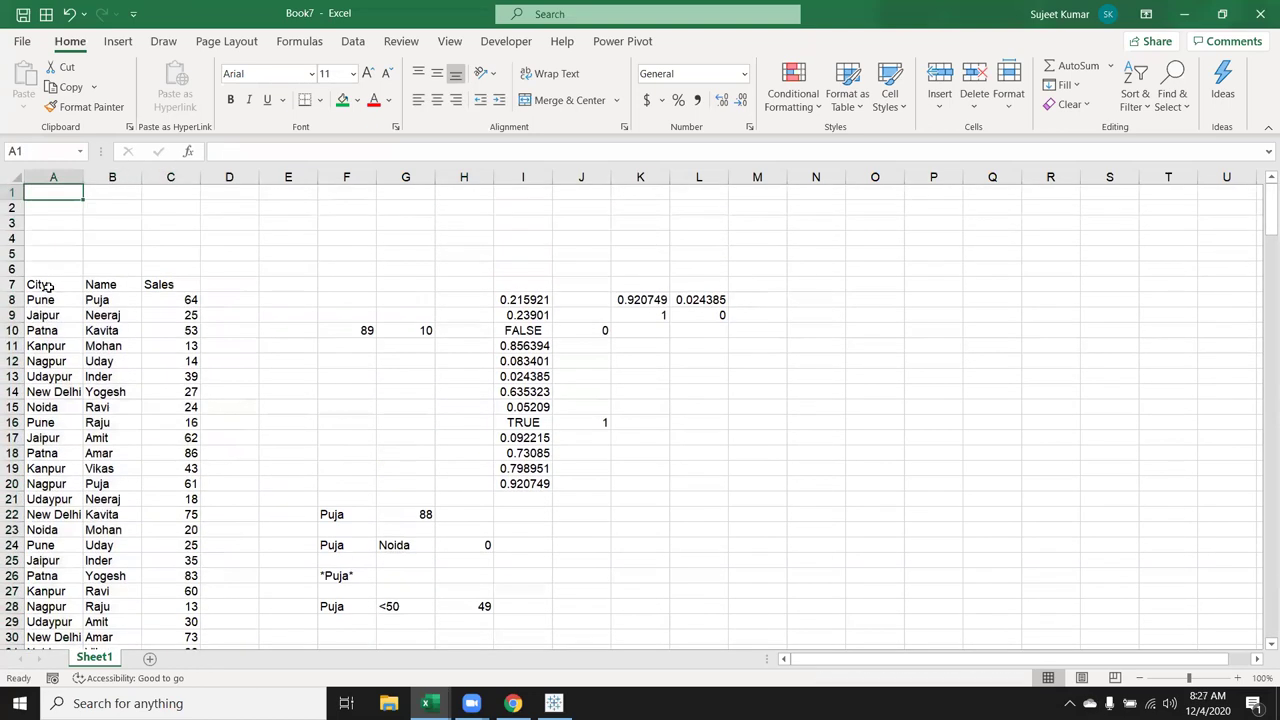
scroll(117, 492, "down", 2)
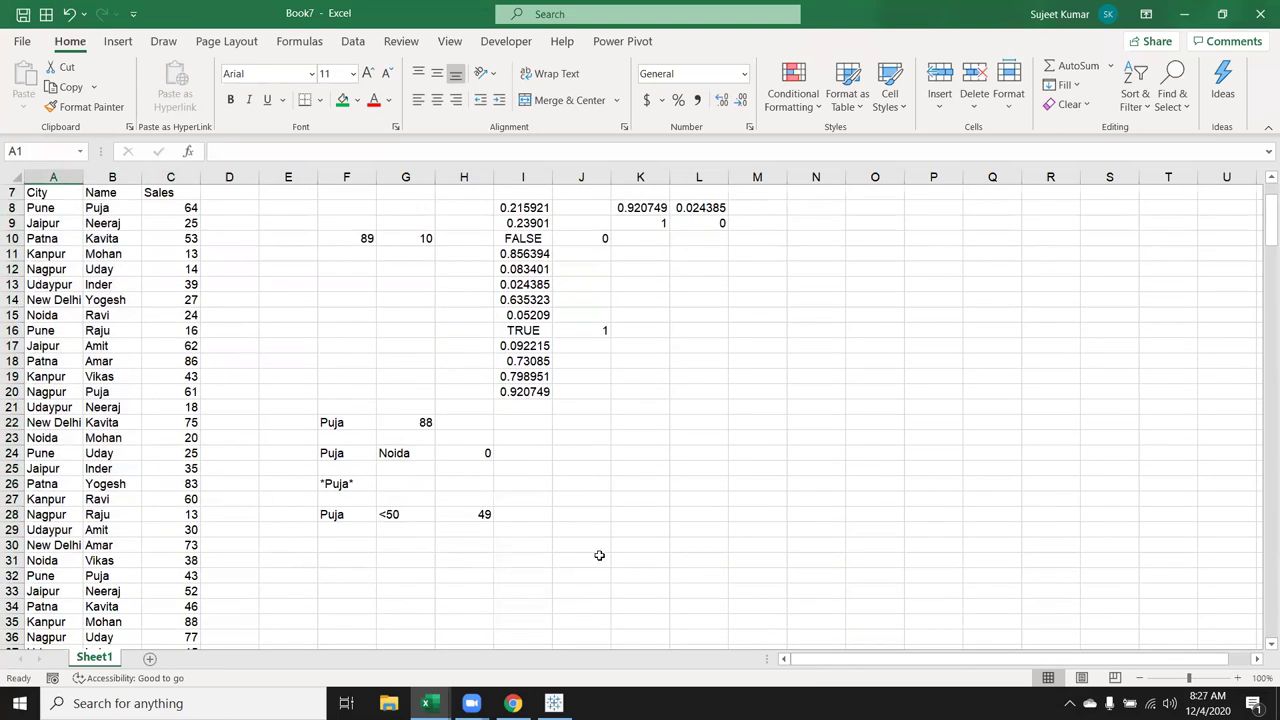
Commit the incomplete formula =mA in M16, producing a #NAME? error
left_click(771, 325)
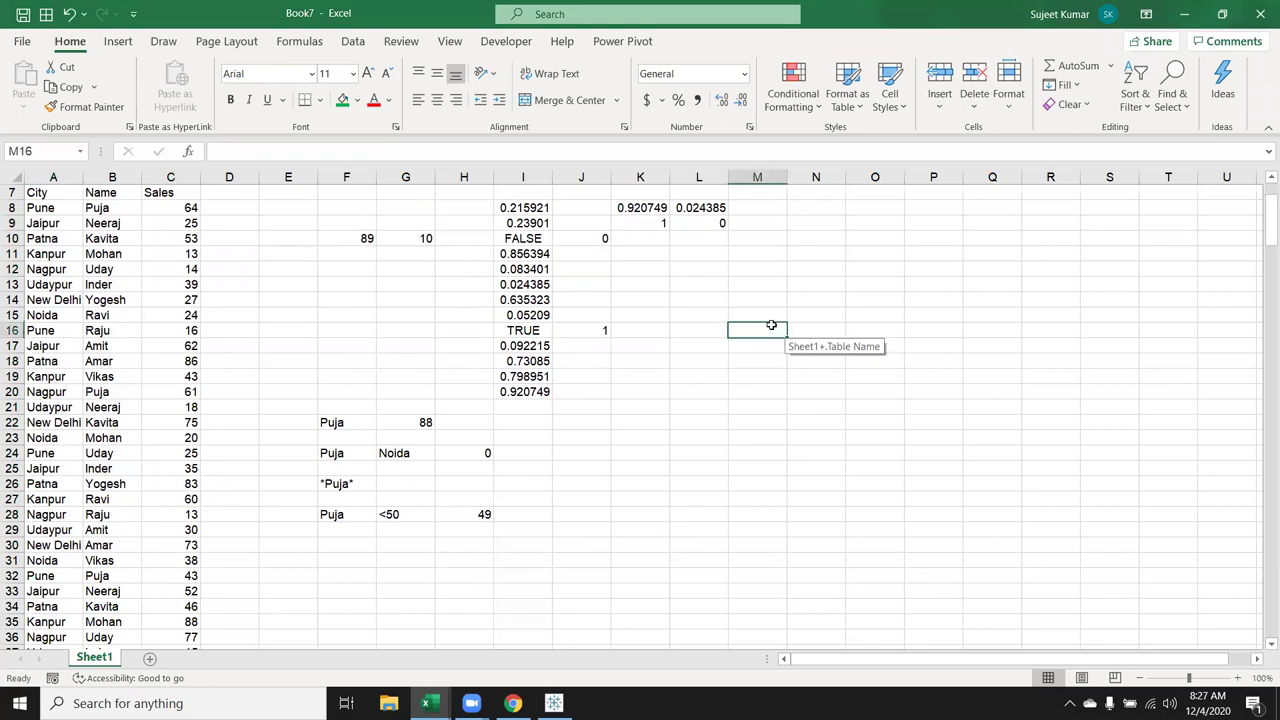
type("=")
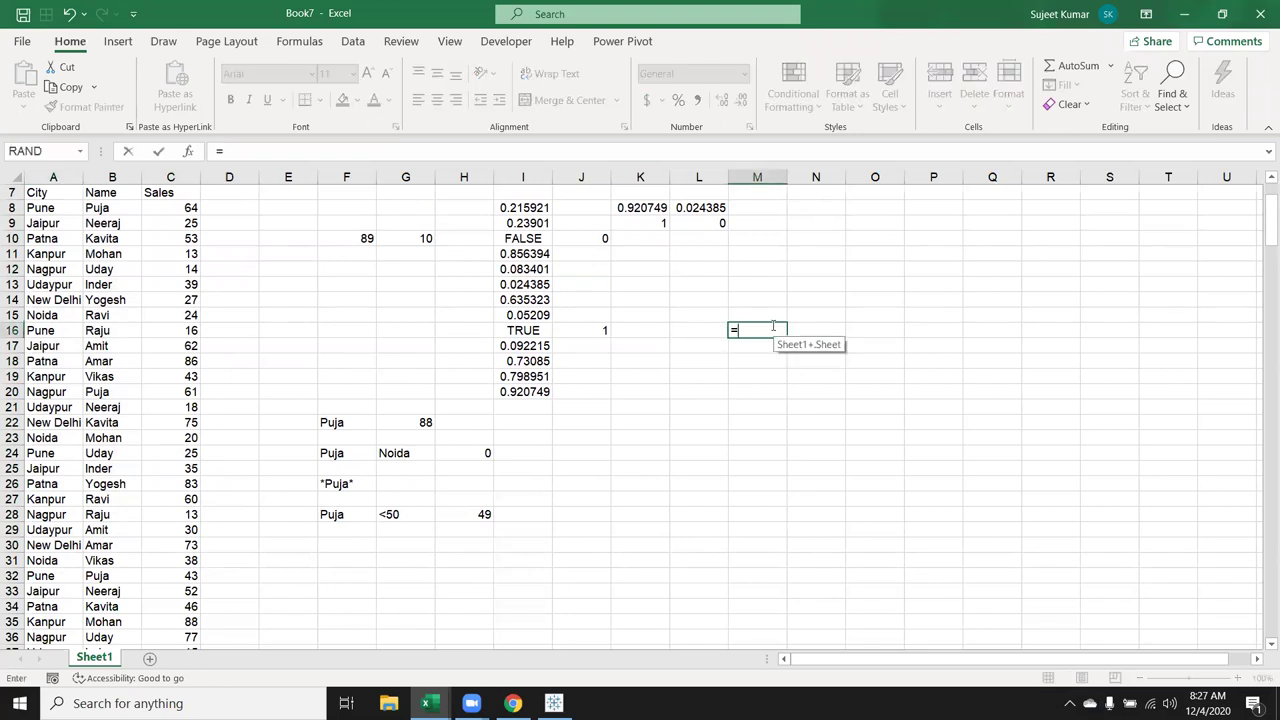
type("mA")
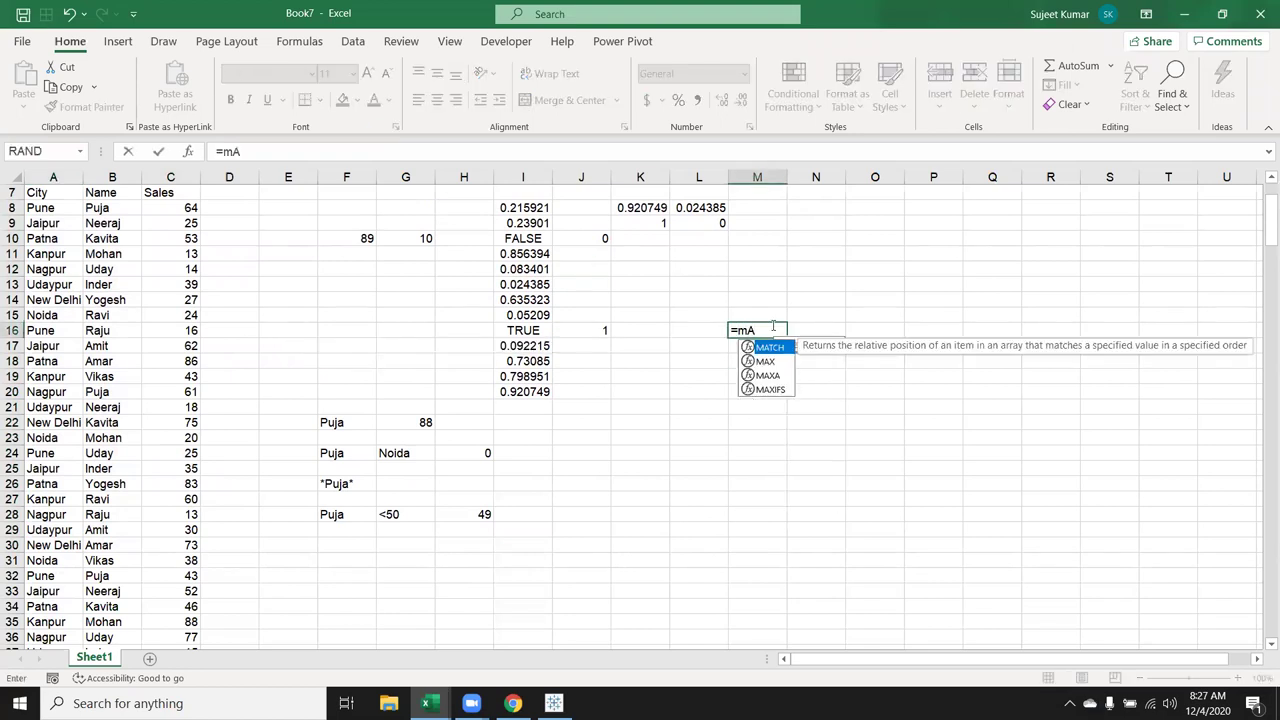
key("ctrl+Return")
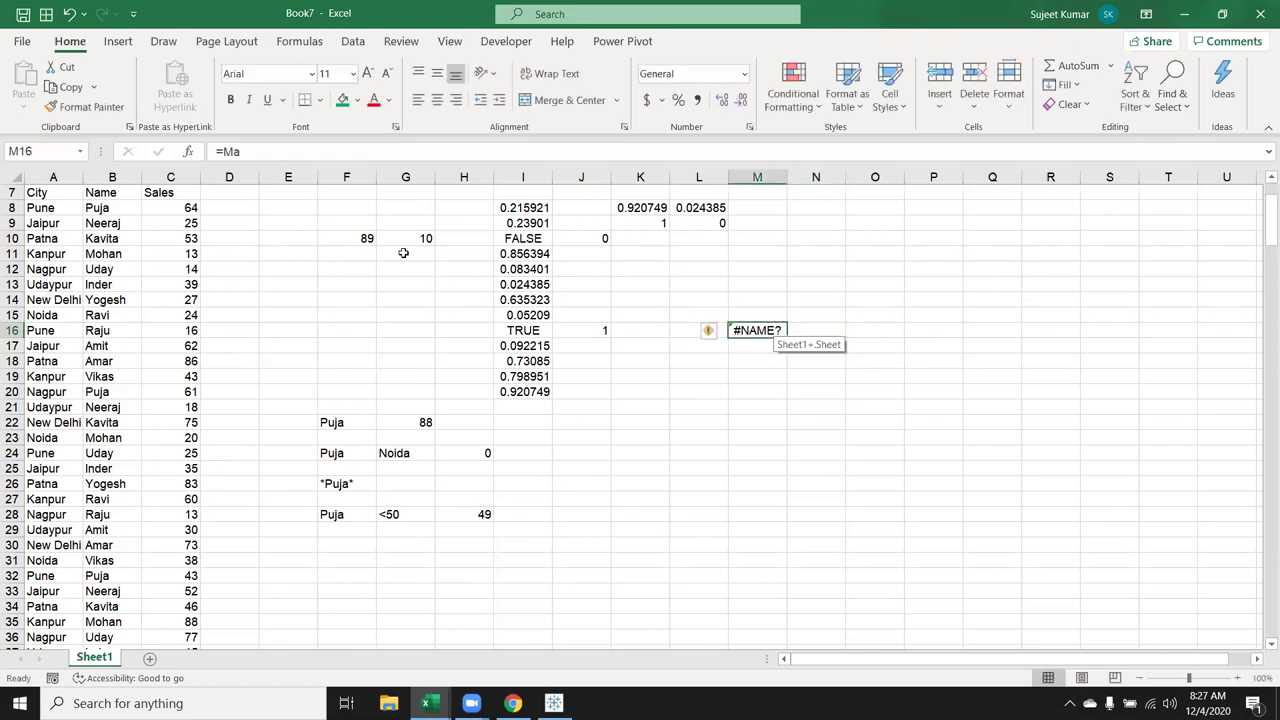
Review the =MAX(C:C) result of 89 in F10 and the neighbouring cells F11, F12, G11
left_click(366, 238)
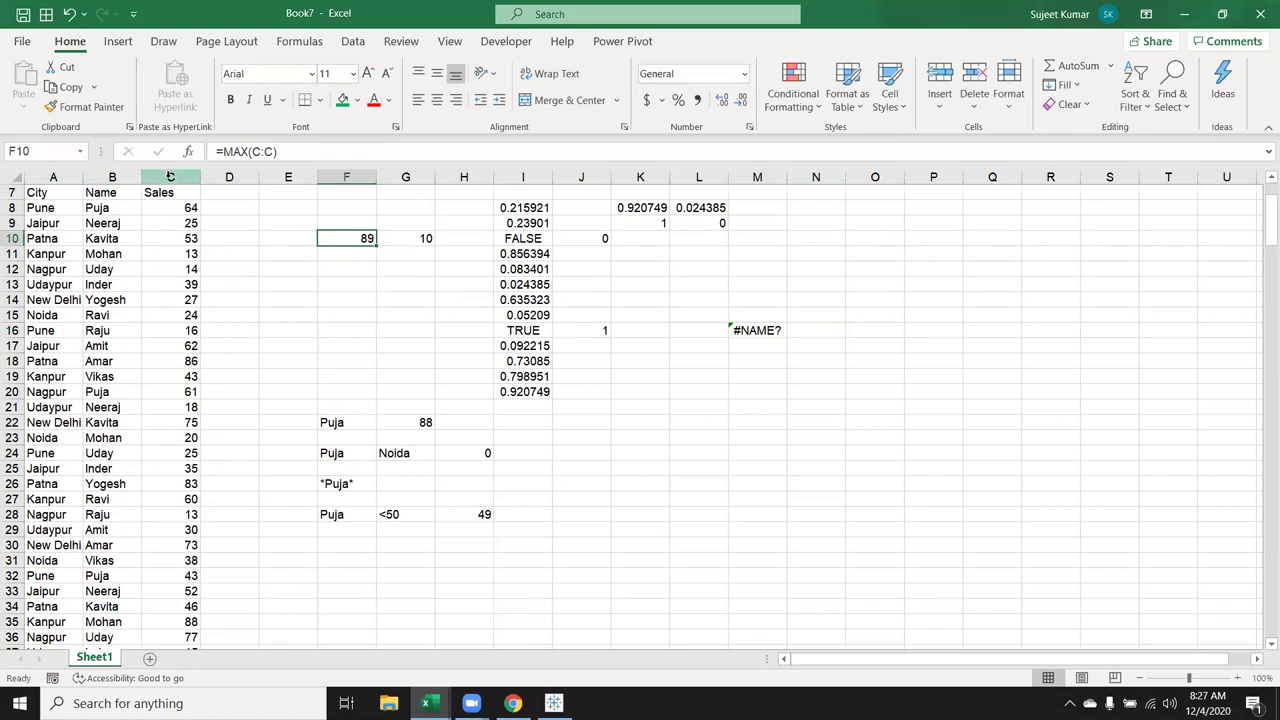
left_click(341, 252)
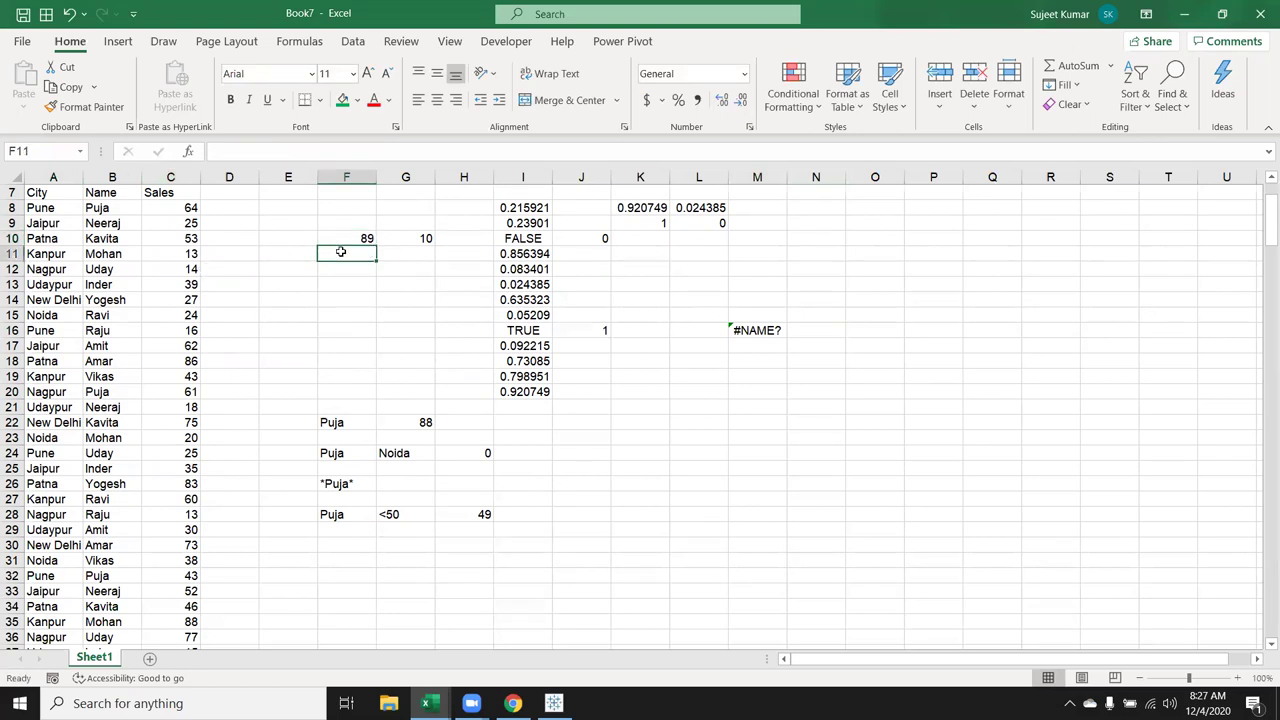
left_click(342, 265)
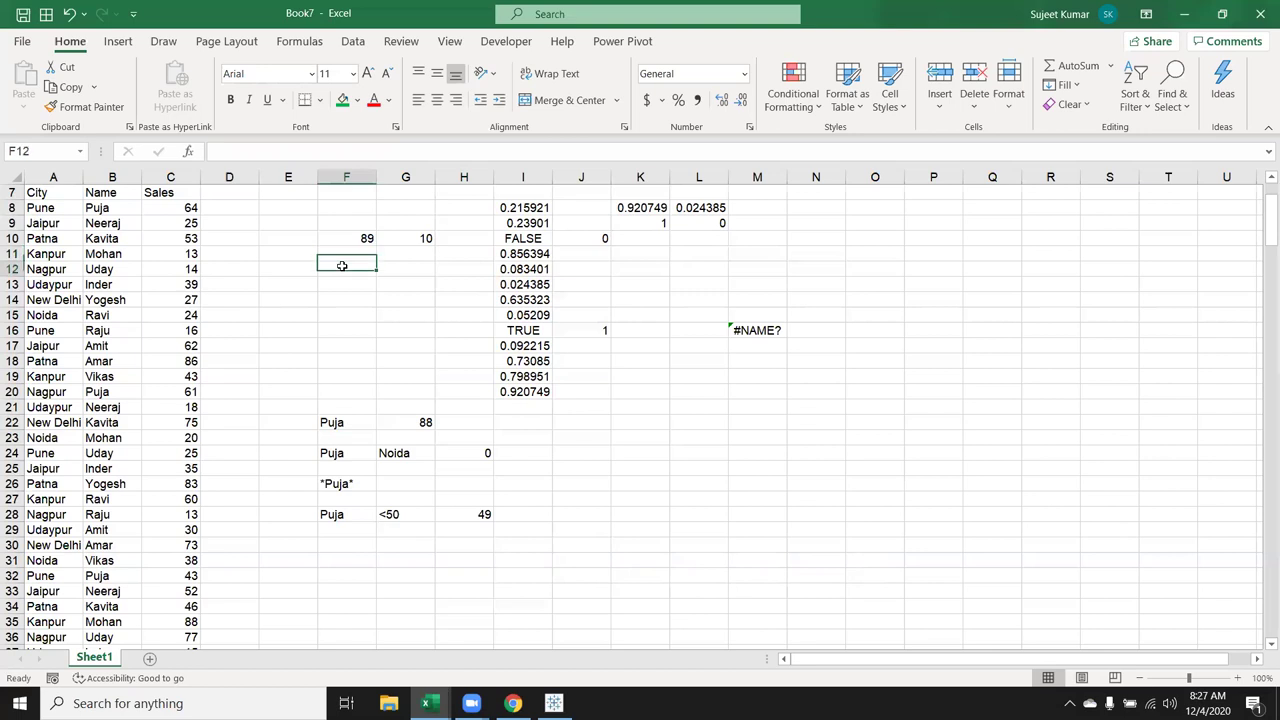
left_click(416, 250)
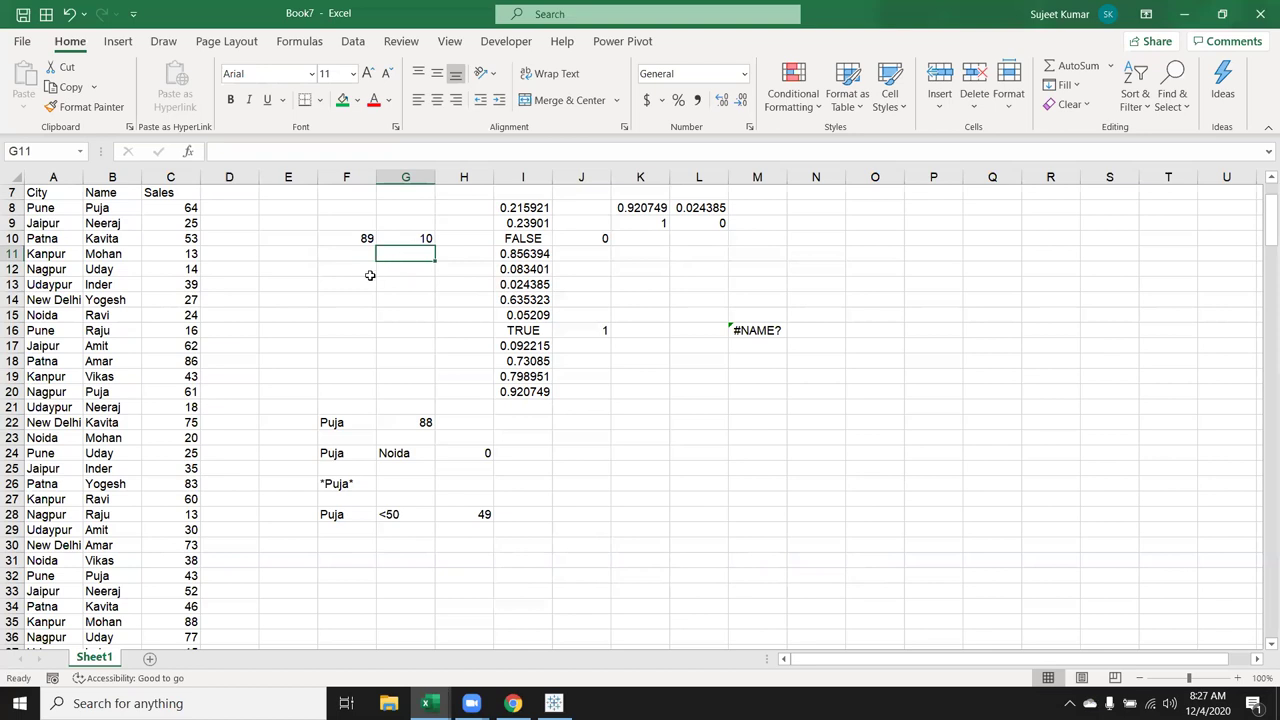
Copy the City, Name and Sales table and paste it at A1 of a new Sheet2
left_click_drag(52, 192, 183, 603)
key("ctrl+q")
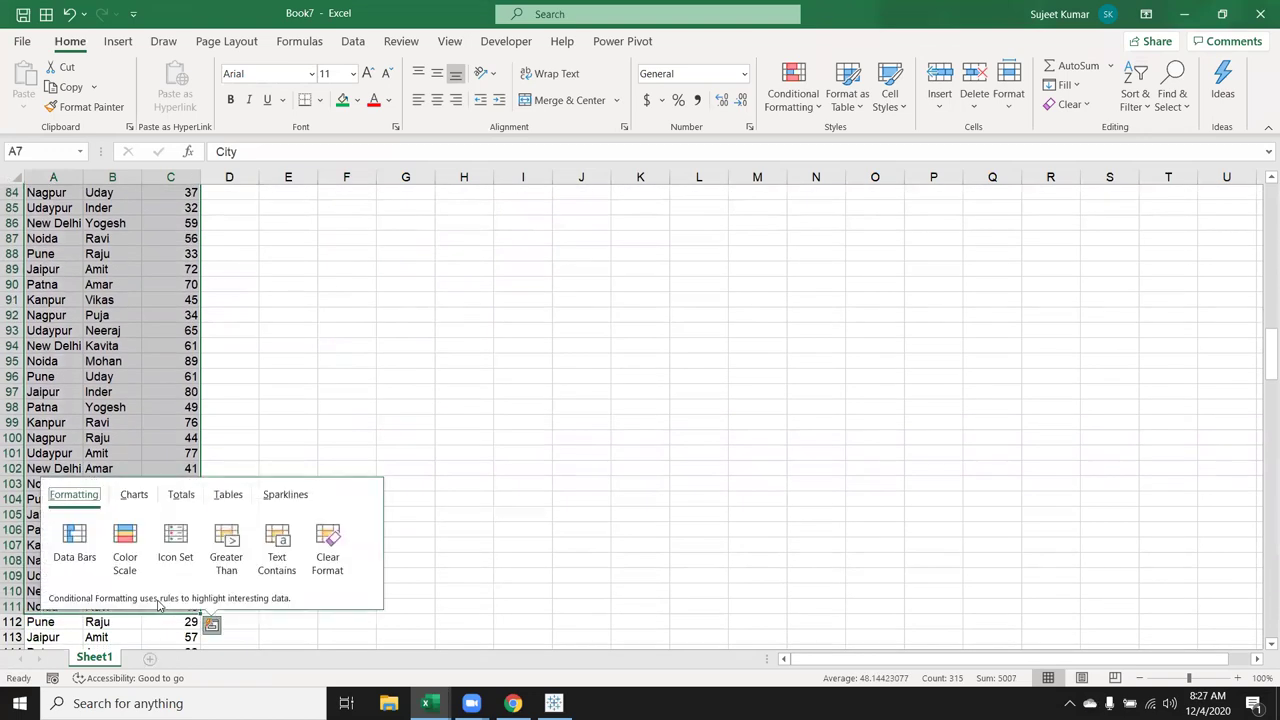
key("Escape")
key("ctrl+c")
left_click(150, 658)
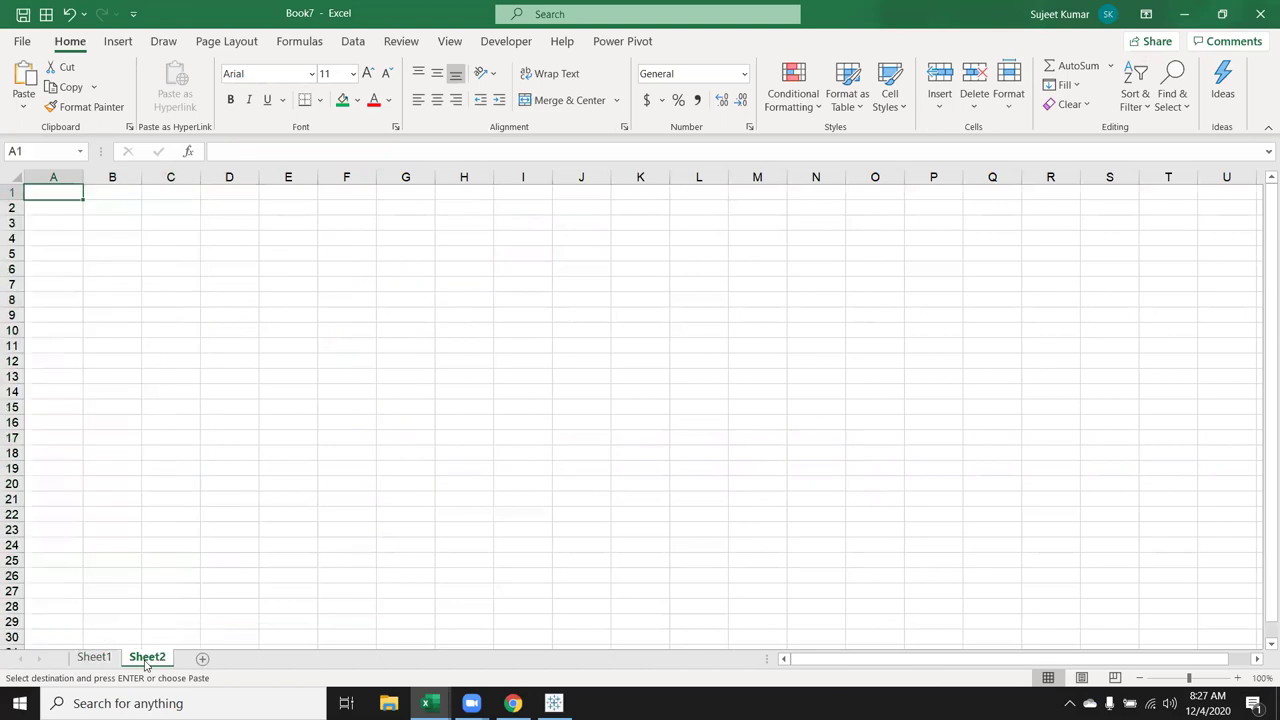
key("ctrl+v")
key("Escape")
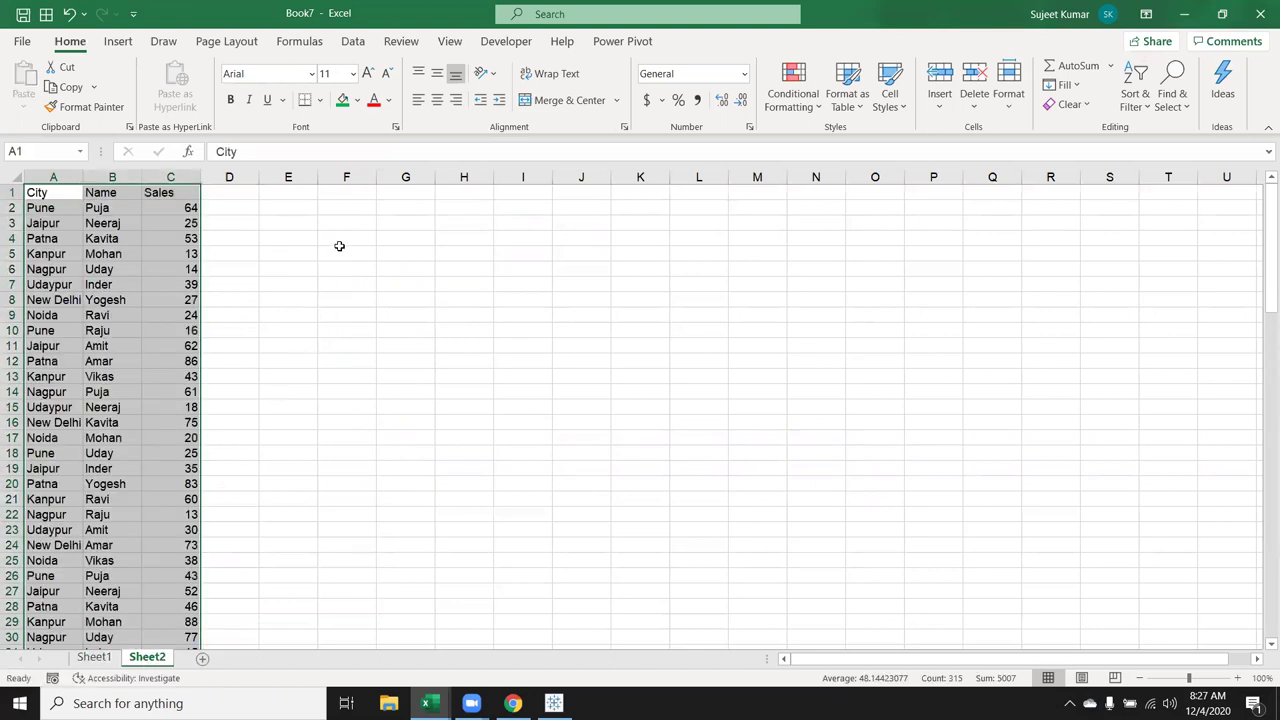
Label cell F5 'Top 5'
left_click(340, 250)
type("Top 5")
key("Return")
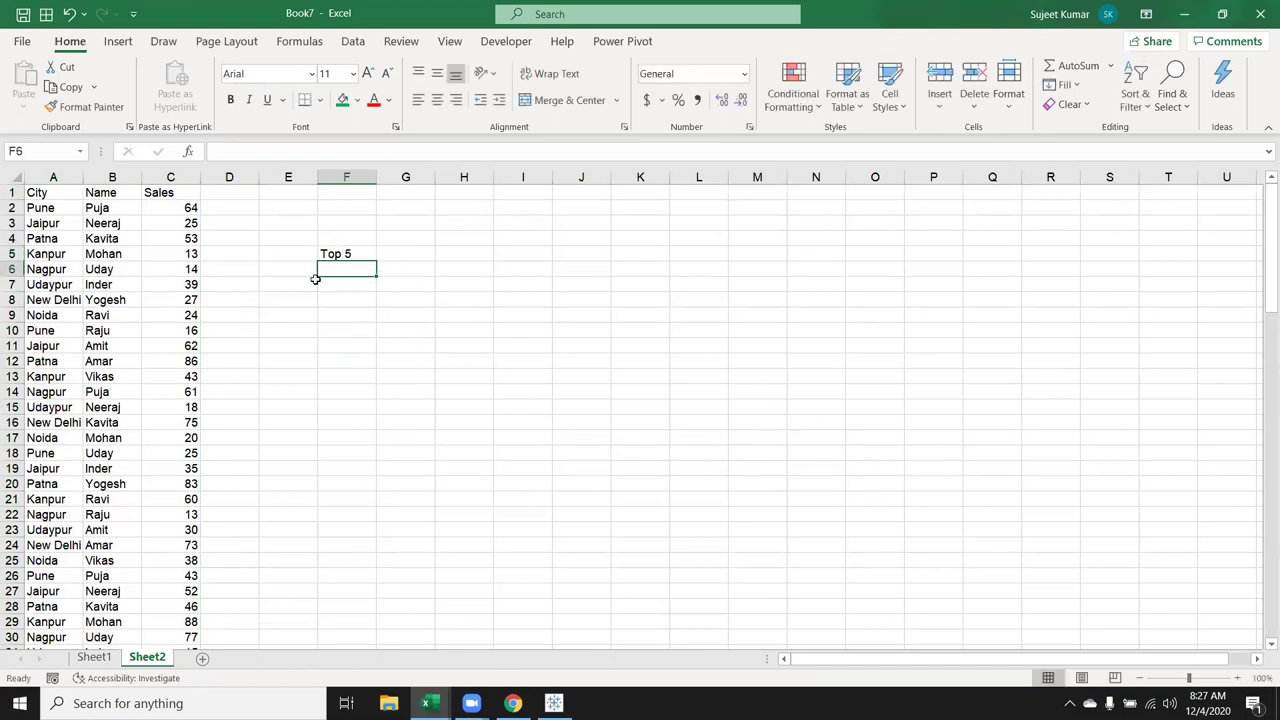
Add a Sr header with numbers 1–5 in column E and a Sales header in F7
left_click(312, 281)
type("Sr")
key("Return")
type("1")
key("Return")
type("2")
key("Return")
type("3 4 5")
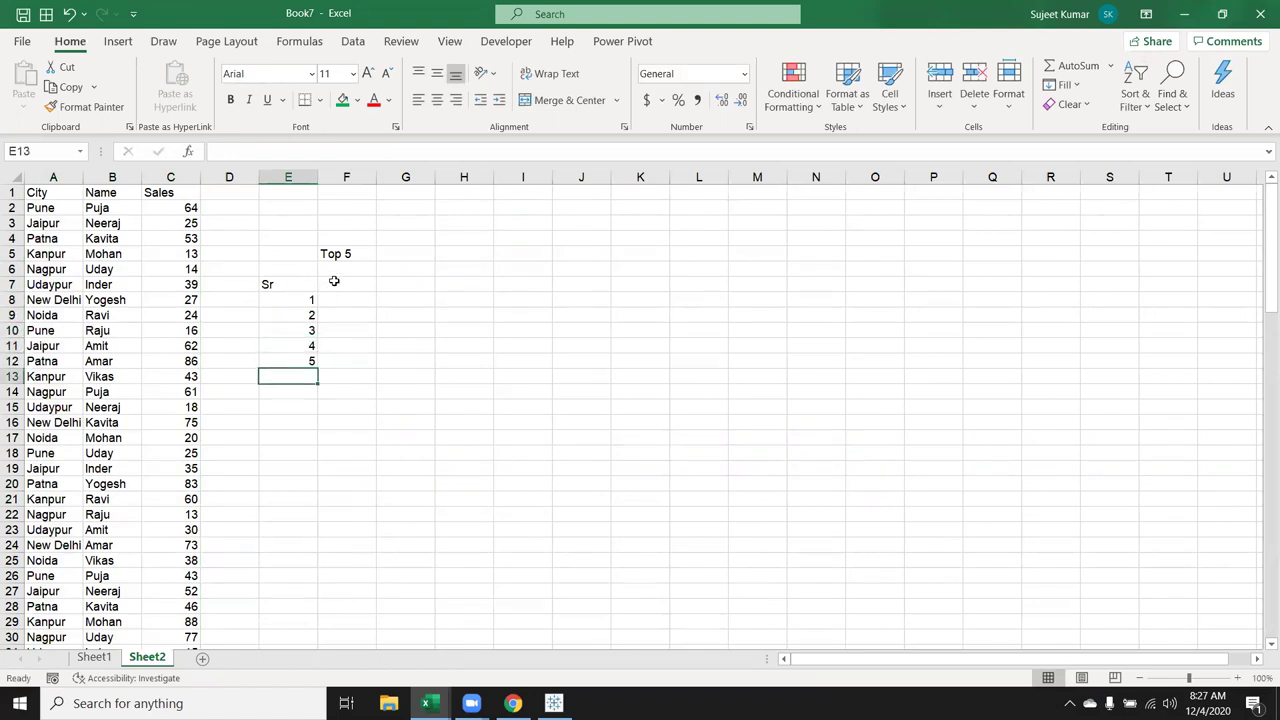
left_click(334, 281)
type("Sales")
key("Return")
Enter =LARGE(C:C,E8) in F8 and fill it down to F12
type("=")
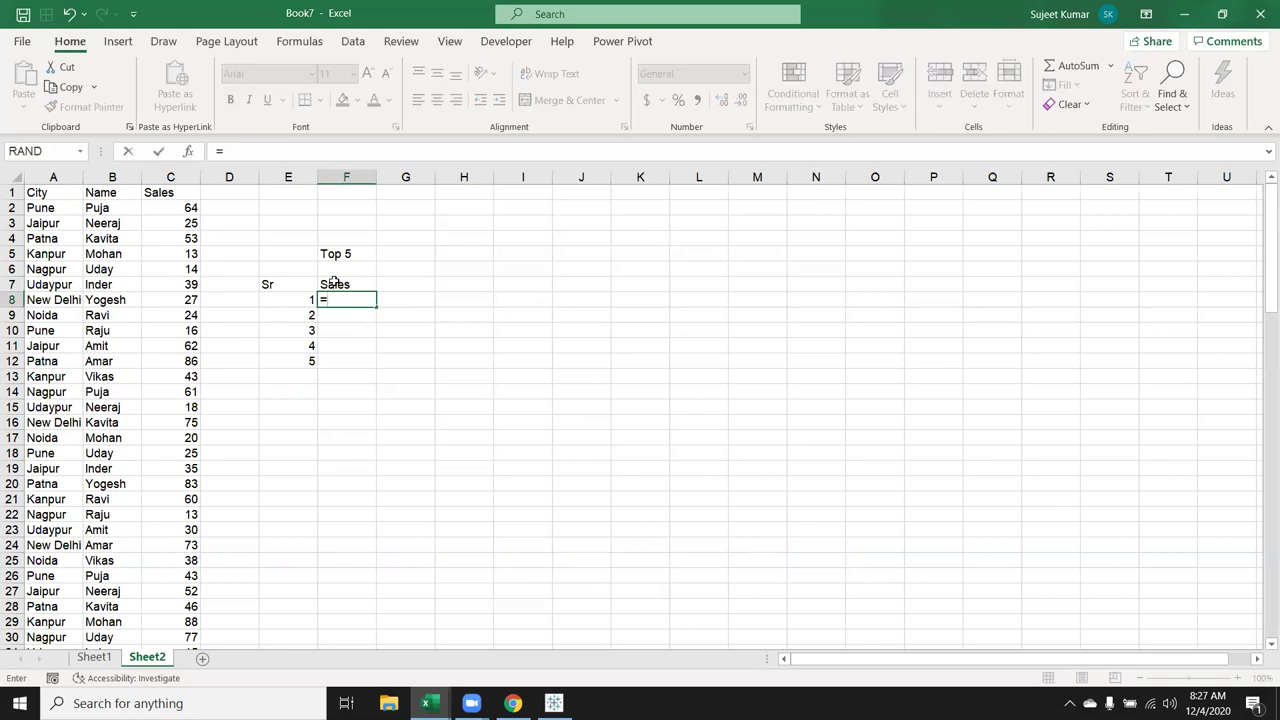
type("n")
key("Escape")
type("la")
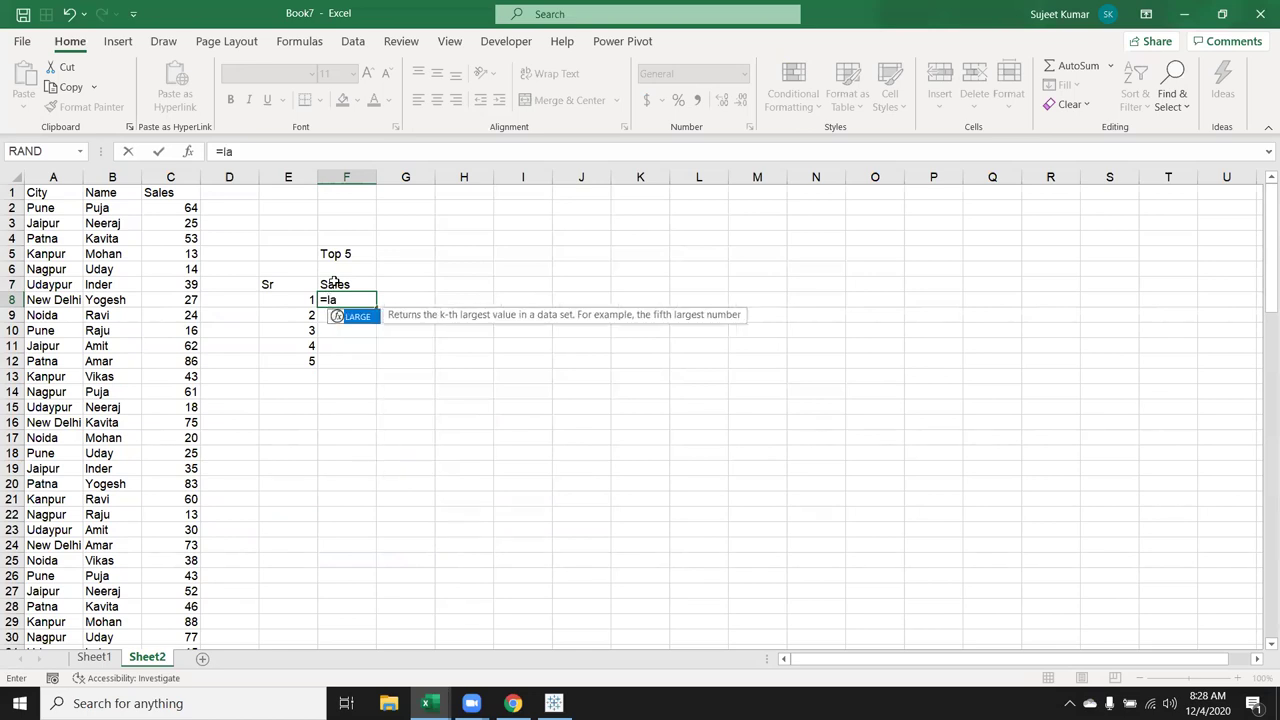
key("Tab")
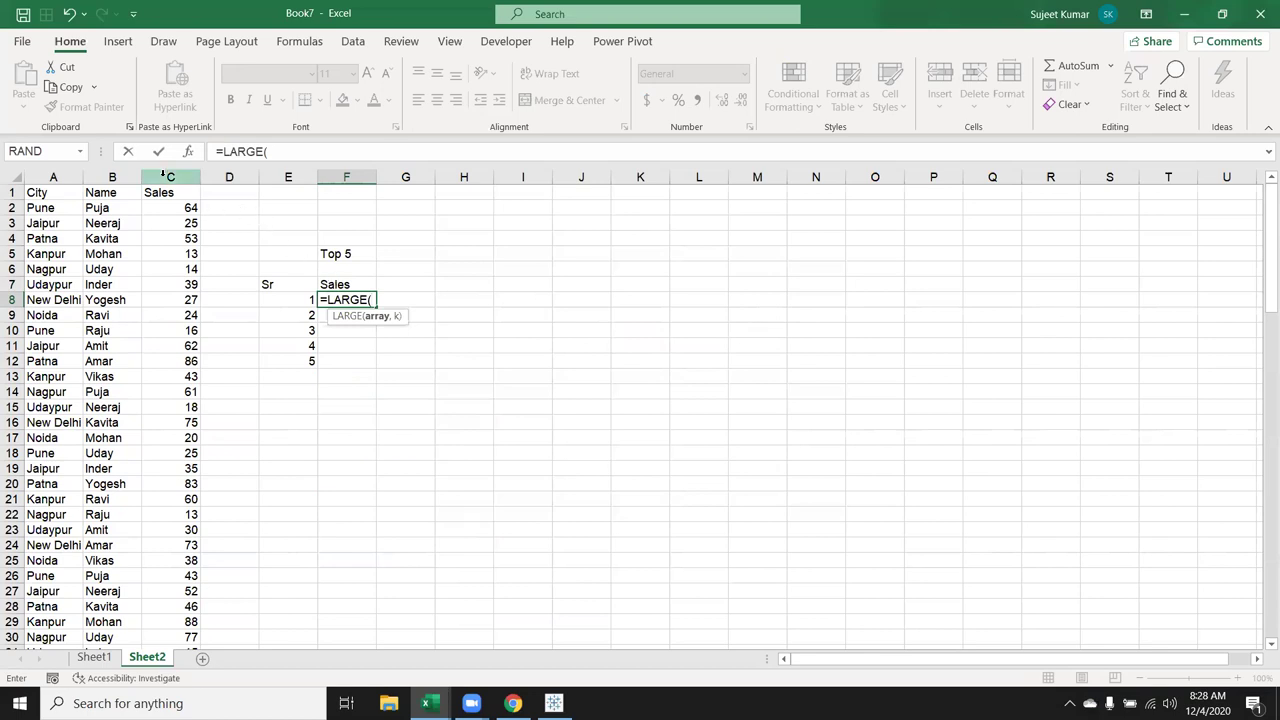
left_click(161, 172)
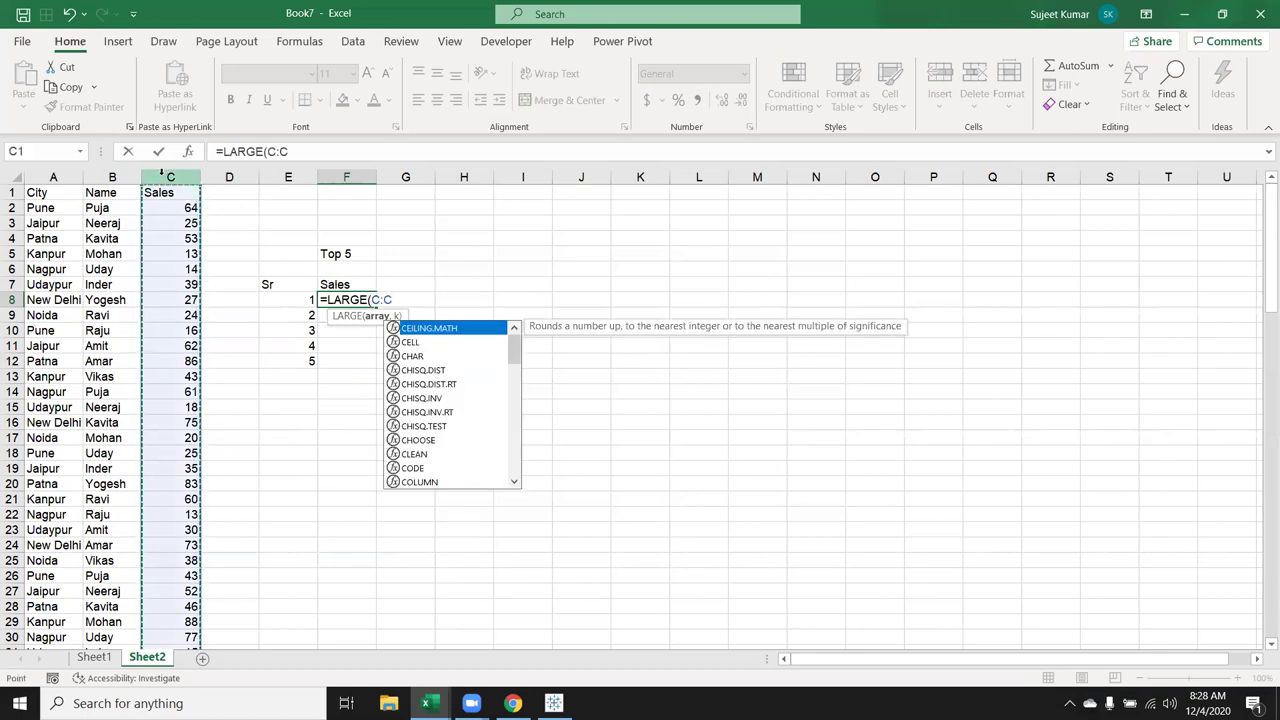
type(",")
left_click(280, 298)
key("Return")
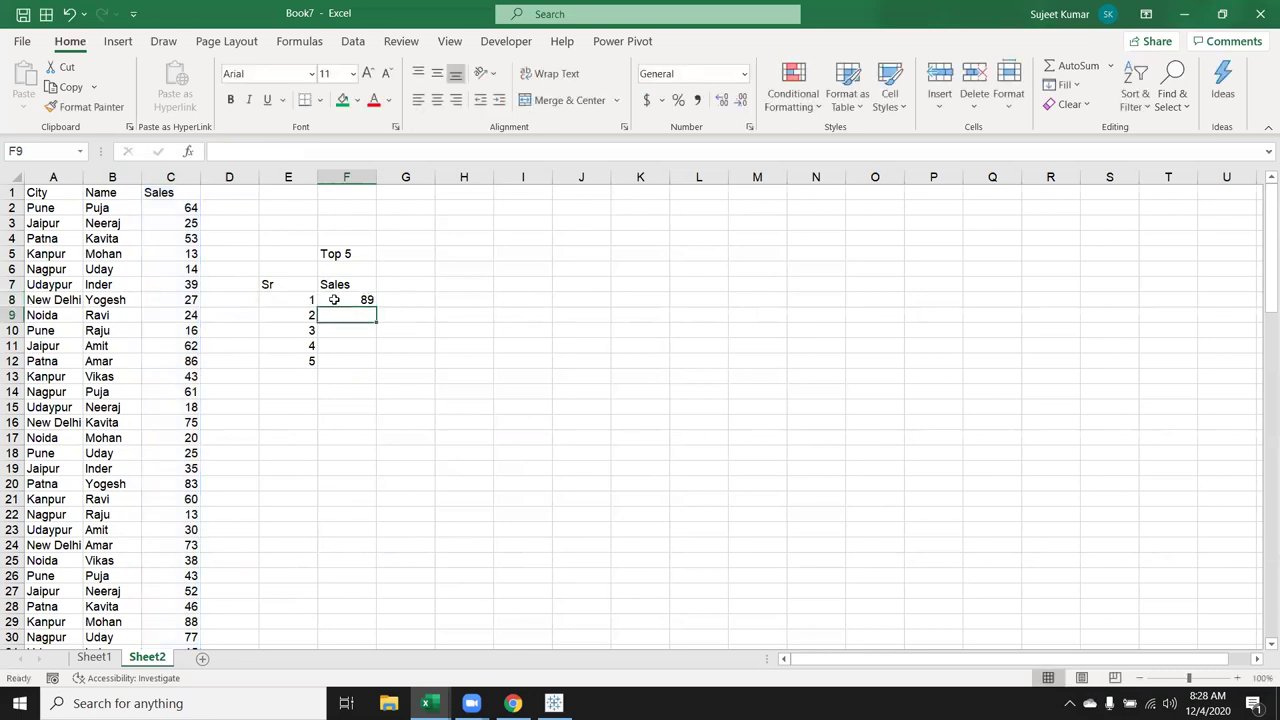
left_click(344, 300)
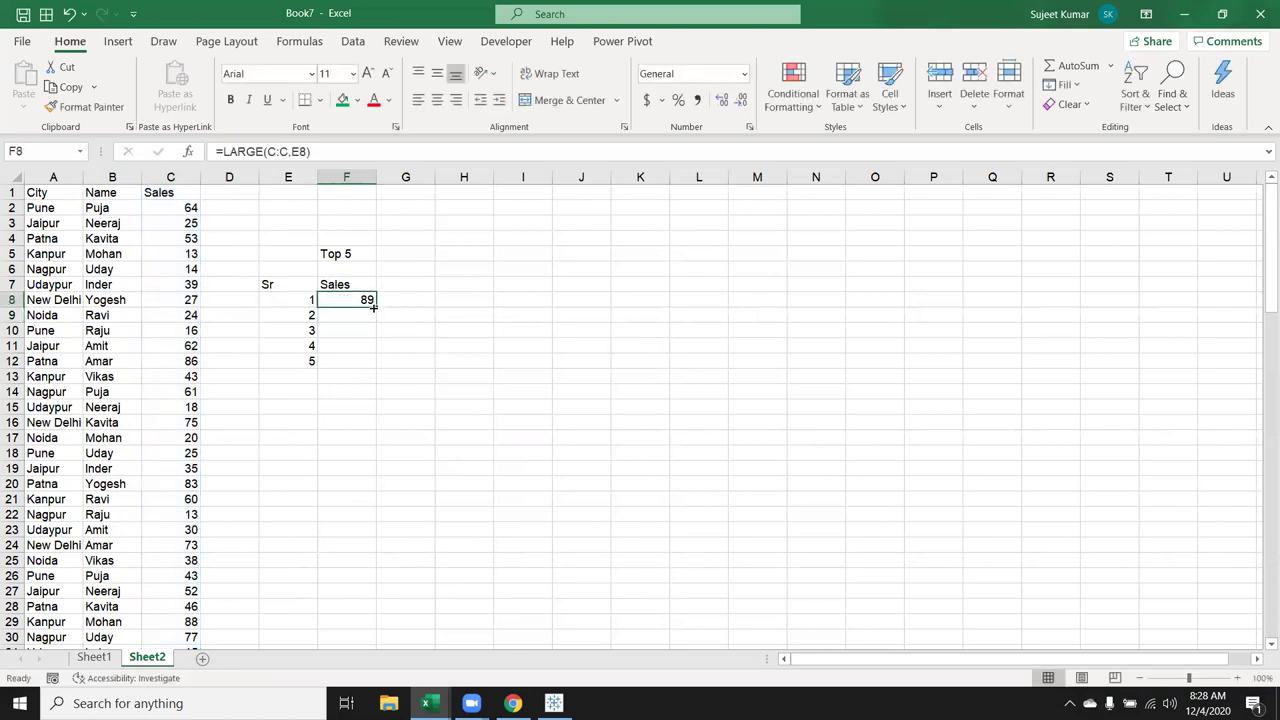
left_click_drag(373, 308, 373, 366)
Check the Top 5 results 89, 89, 88, 87, 86 and move to column G
left_click(345, 316)
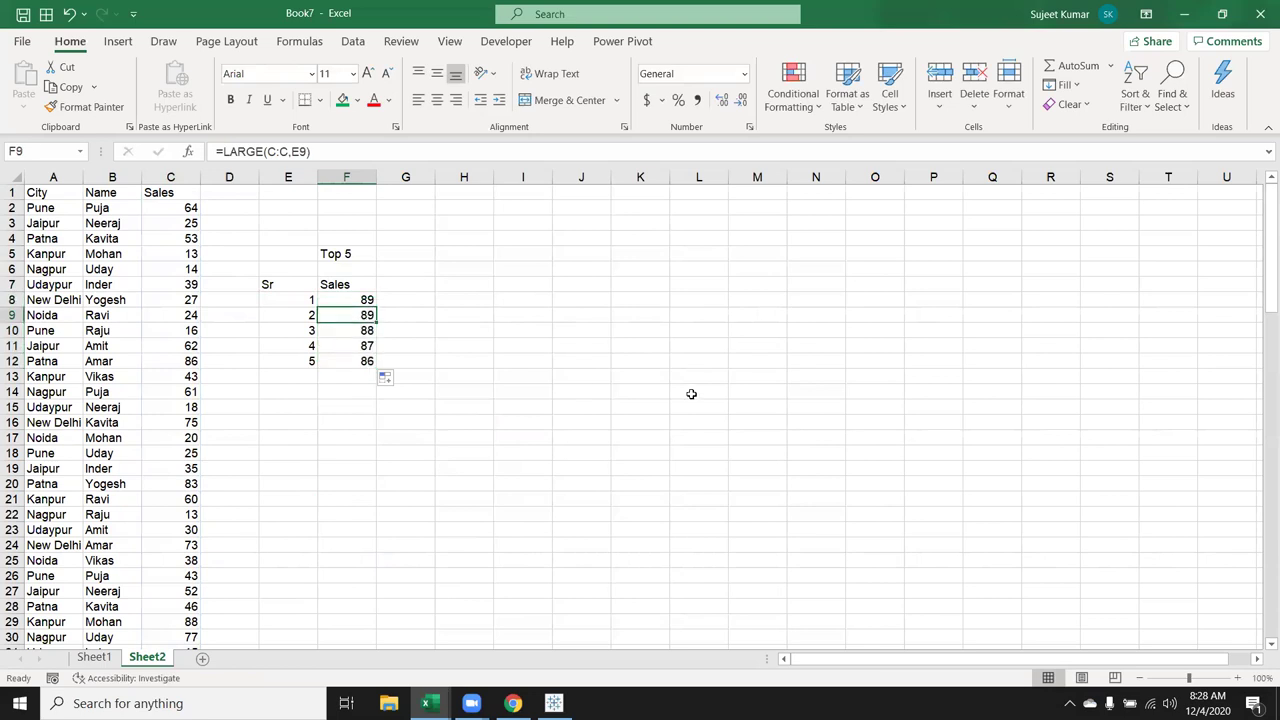
key("Up")
key("Down")
key("Down")
key("Down")
key("Down")
key("Up")
key("Up")
key("Up")
key("Up")
key("Up")
key("Right")
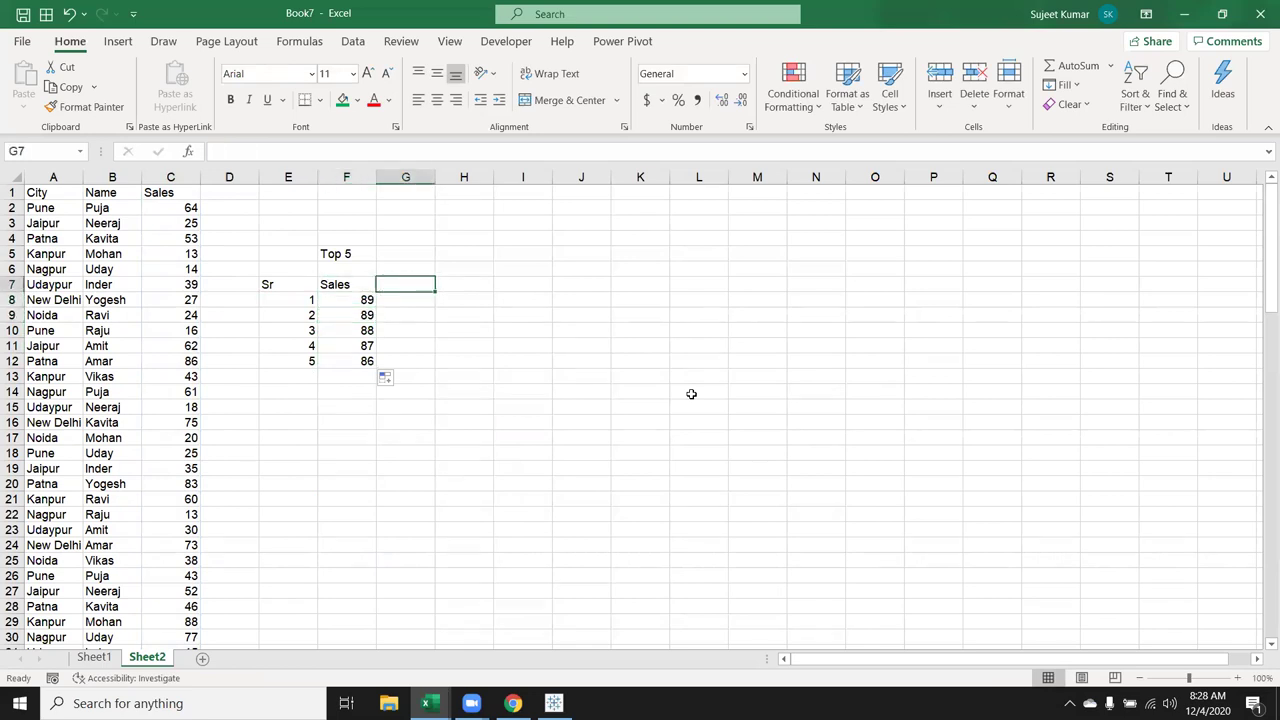
key("Up")
key("Down")
key("Up")
key("Up")
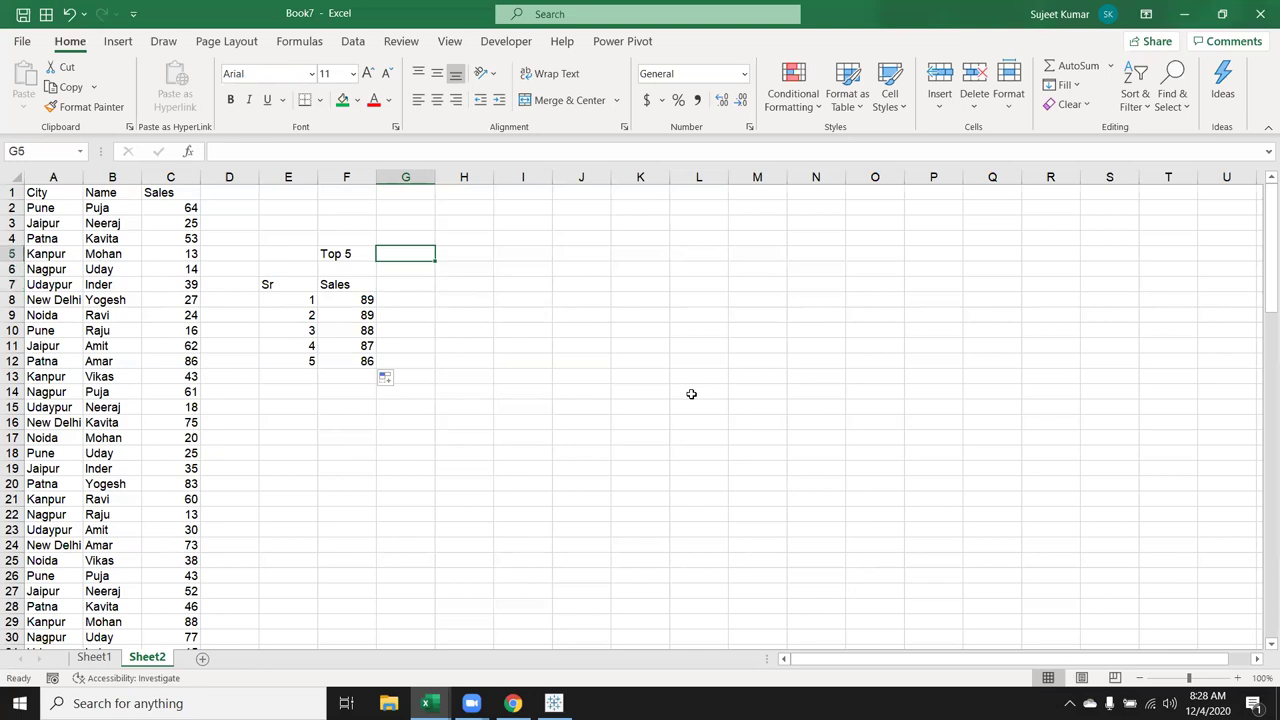
Type the heading 'Botton 5' in G5
type("S")
key("BackSpace")
type("Botton 5")
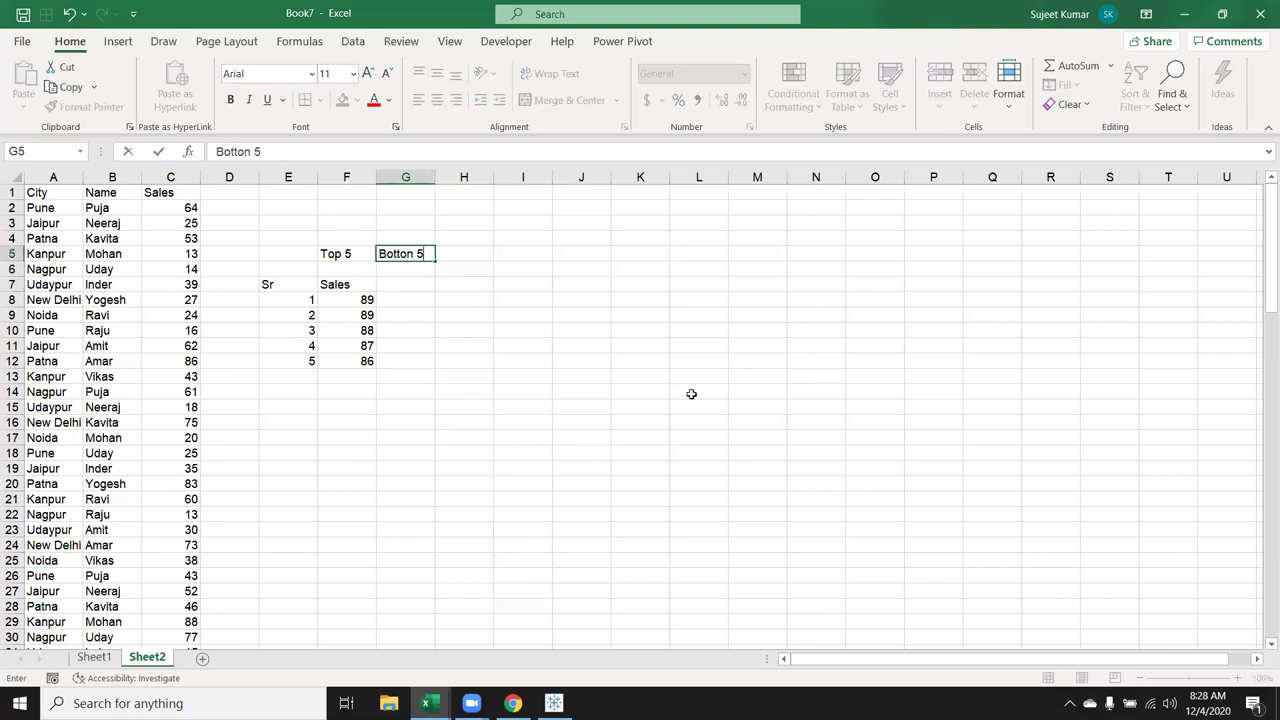
key("Return")
Enter =SMALL(C:C,E8) in G8 and fill down to G12, giving 12, 13, 13, 13, 14
left_click(420, 305)
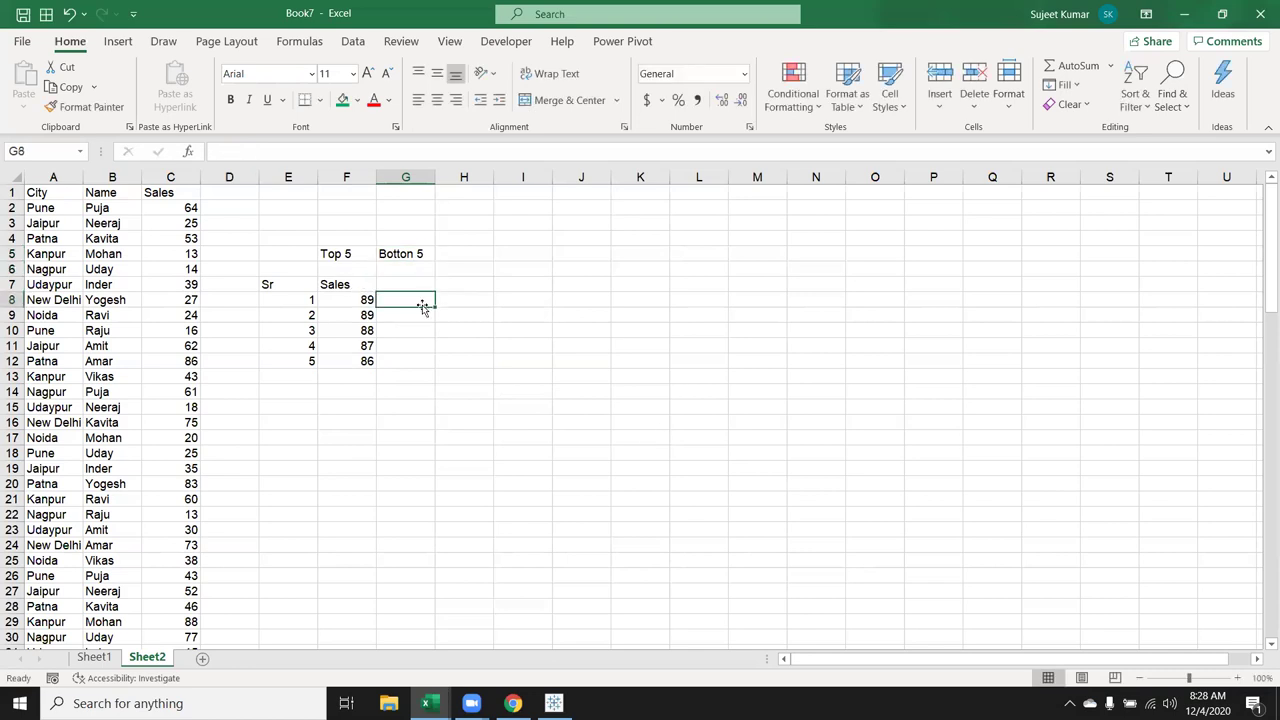
type("=sm")
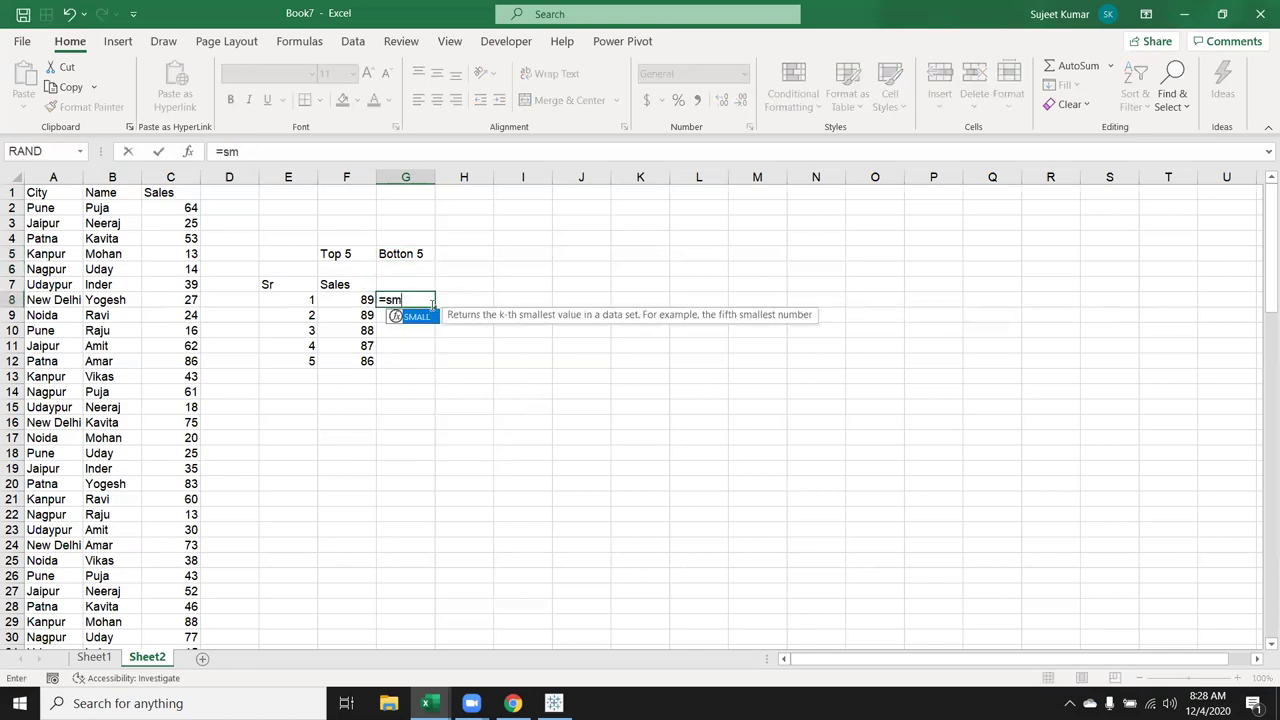
key("Tab")
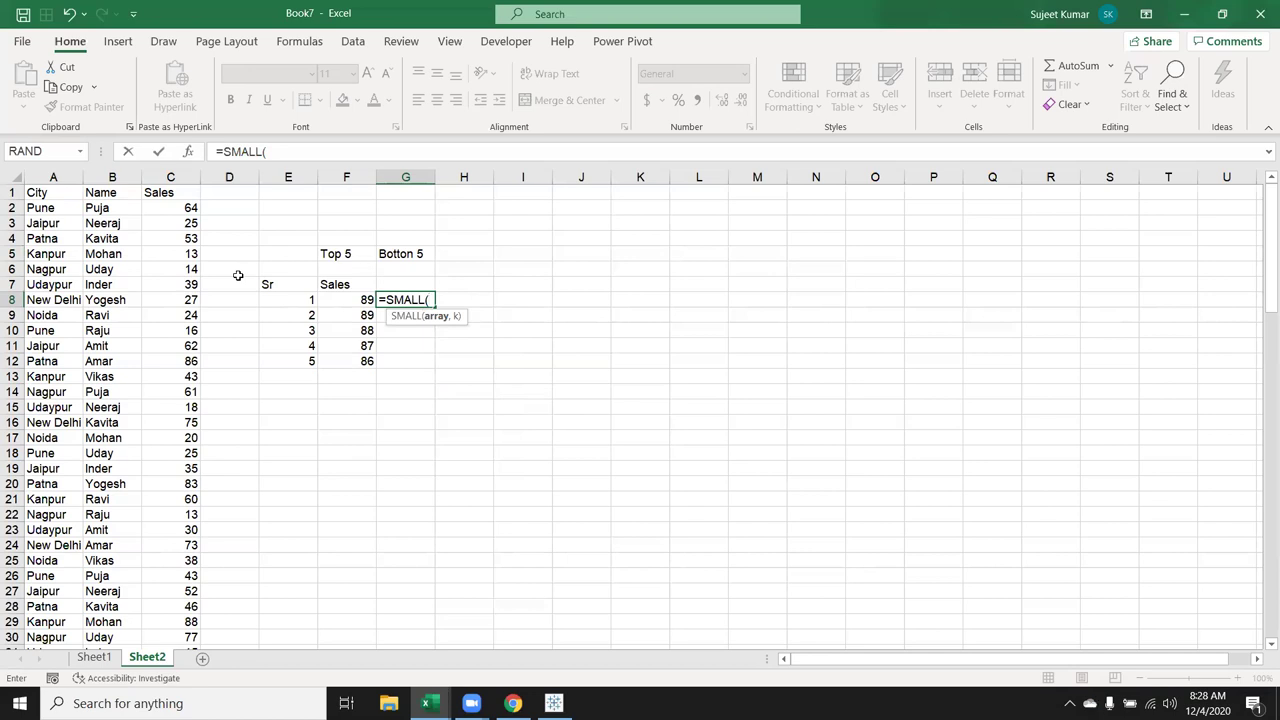
left_click(172, 176)
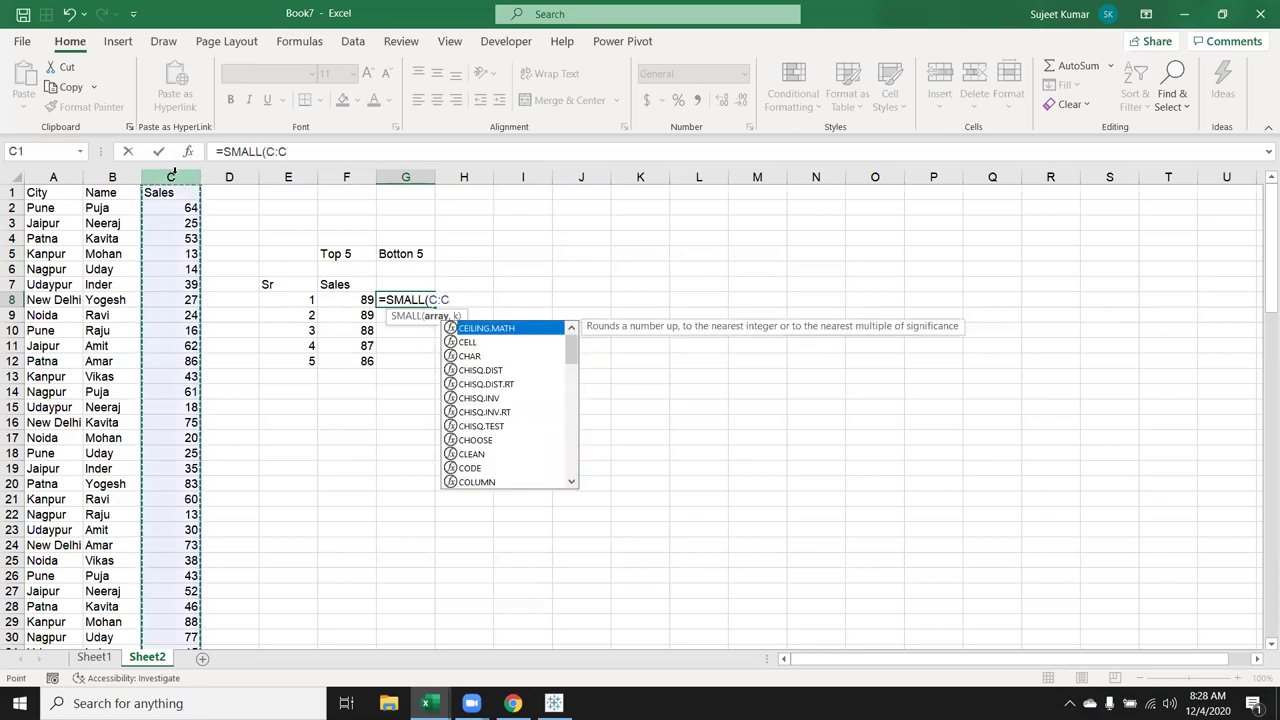
type(",")
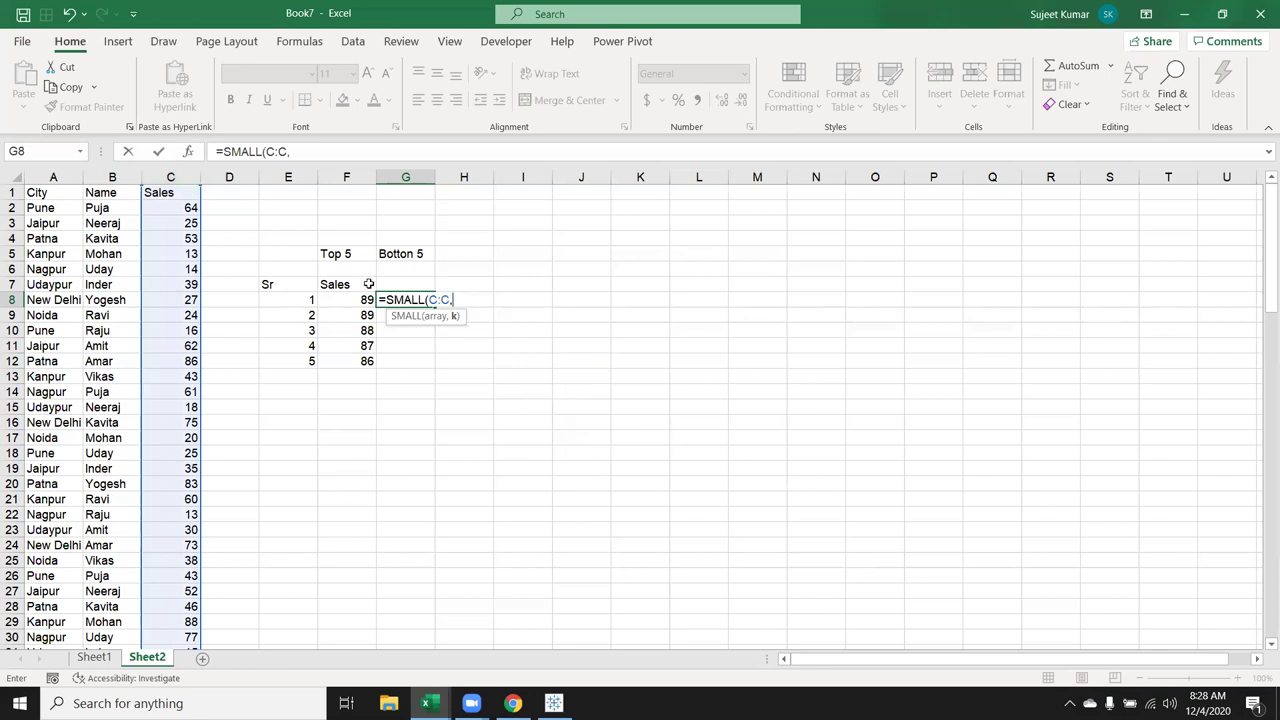
left_click(305, 300)
key("Return")
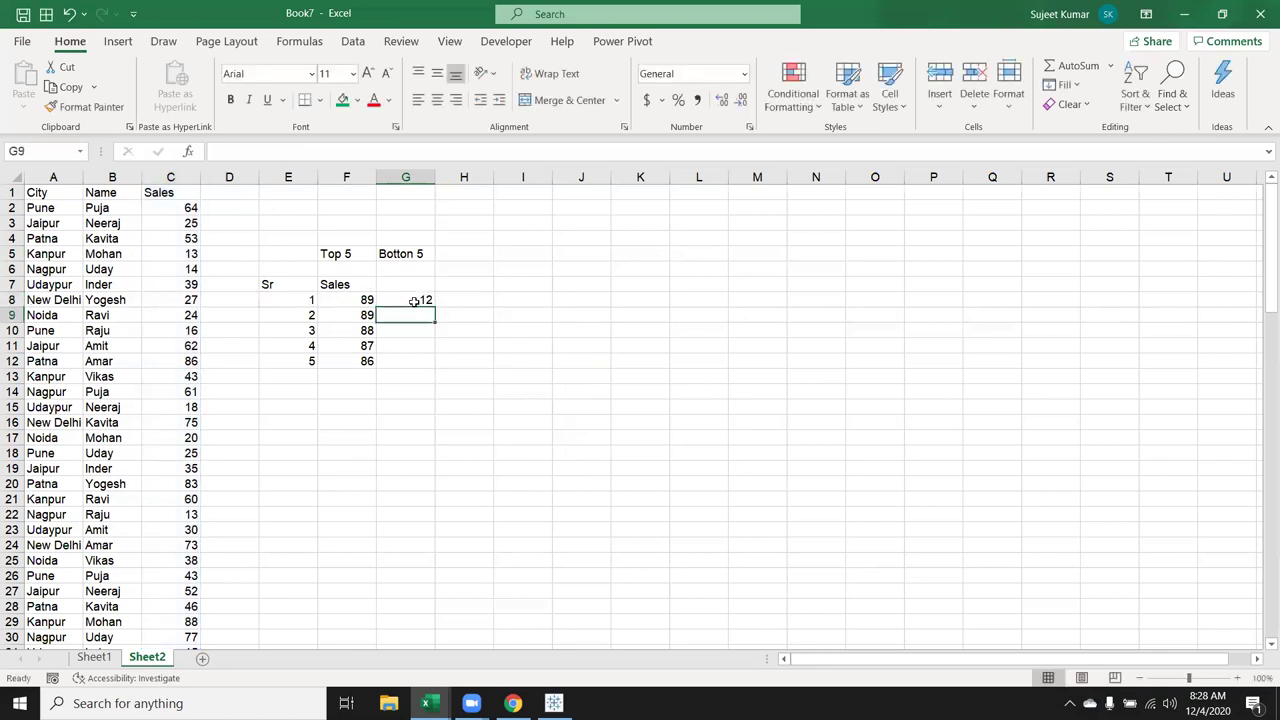
left_click(416, 300)
left_click_drag(433, 308, 433, 367)
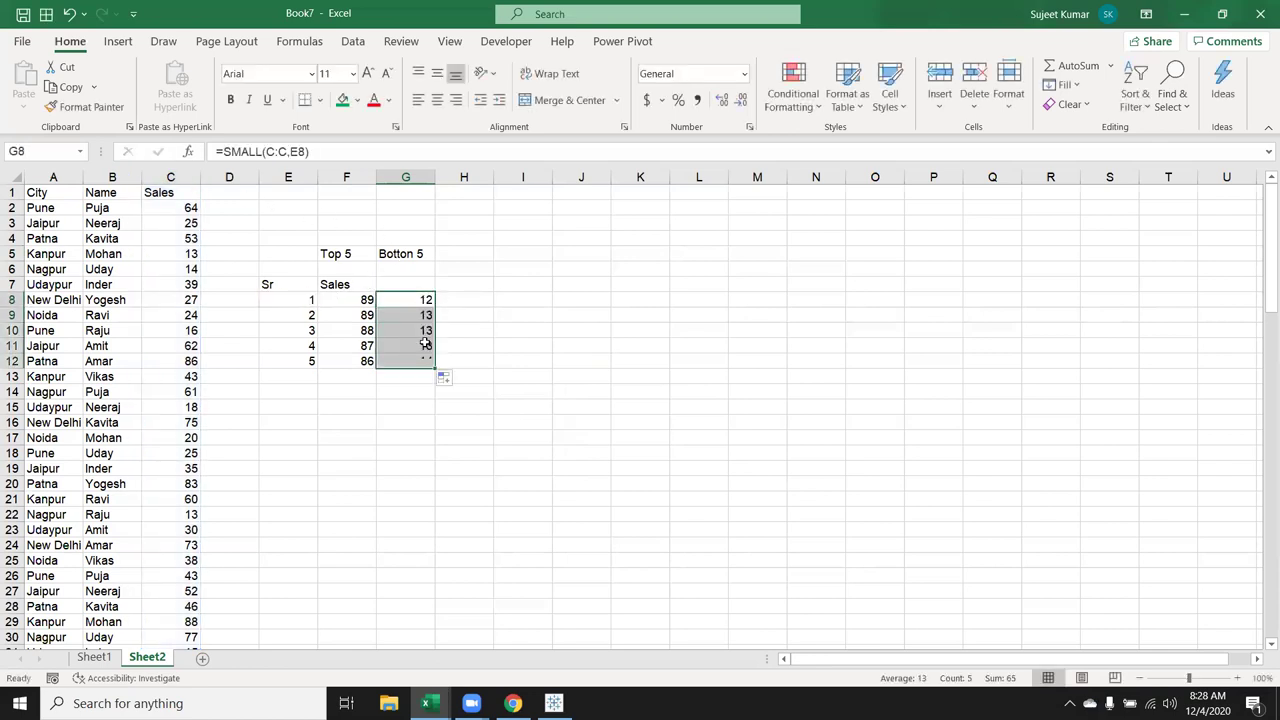
left_click(409, 360)
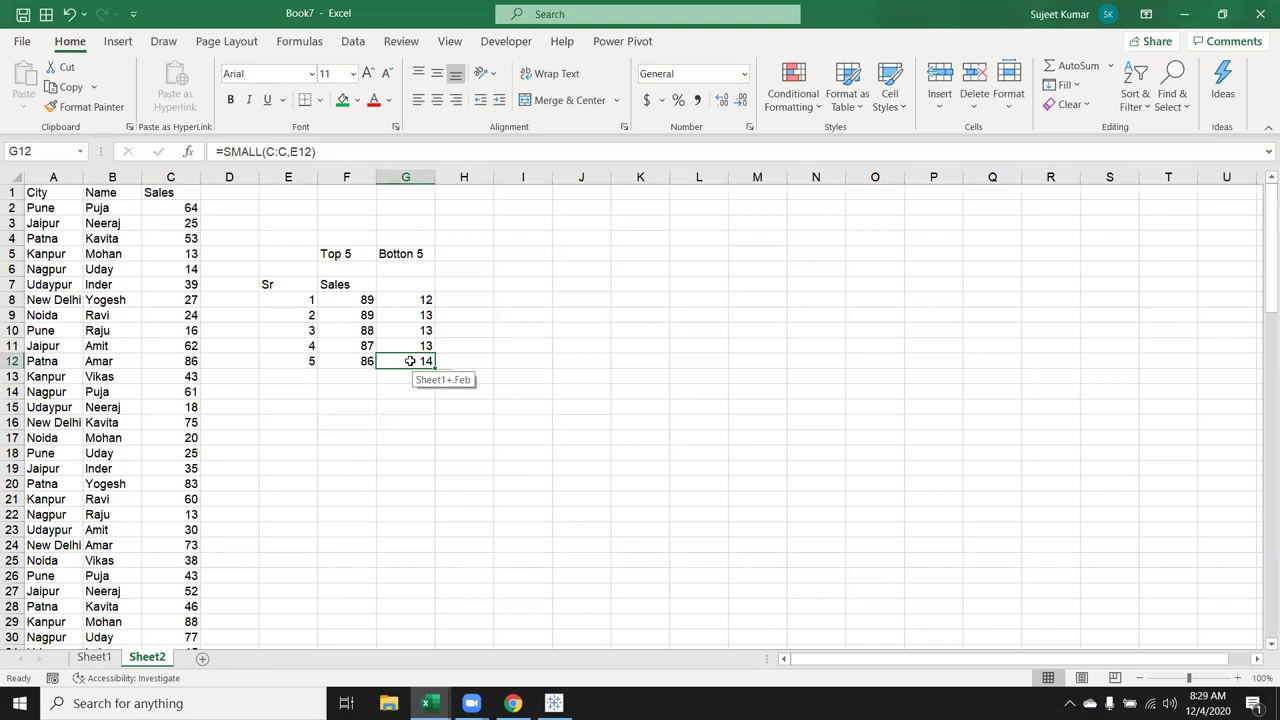
left_click_drag(409, 361, 409, 361)
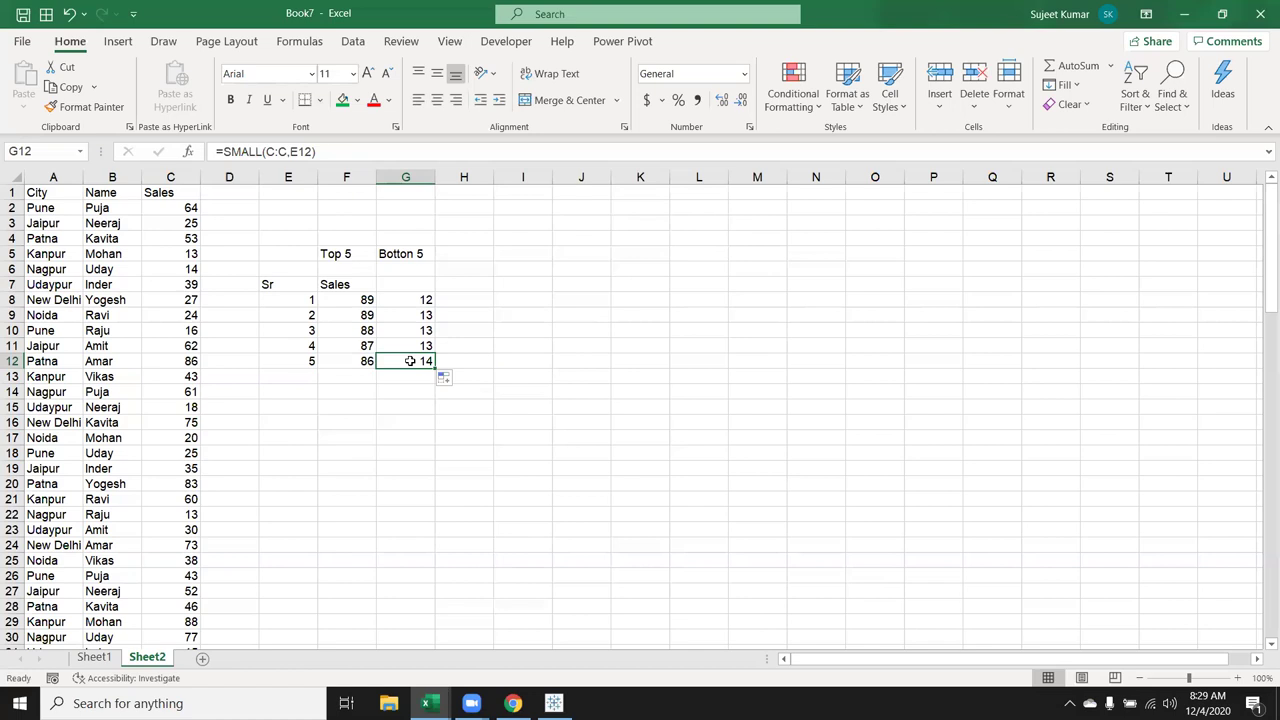
Abandon an early RANK attempt in F15 and enter 75 in E15
left_click(368, 409)
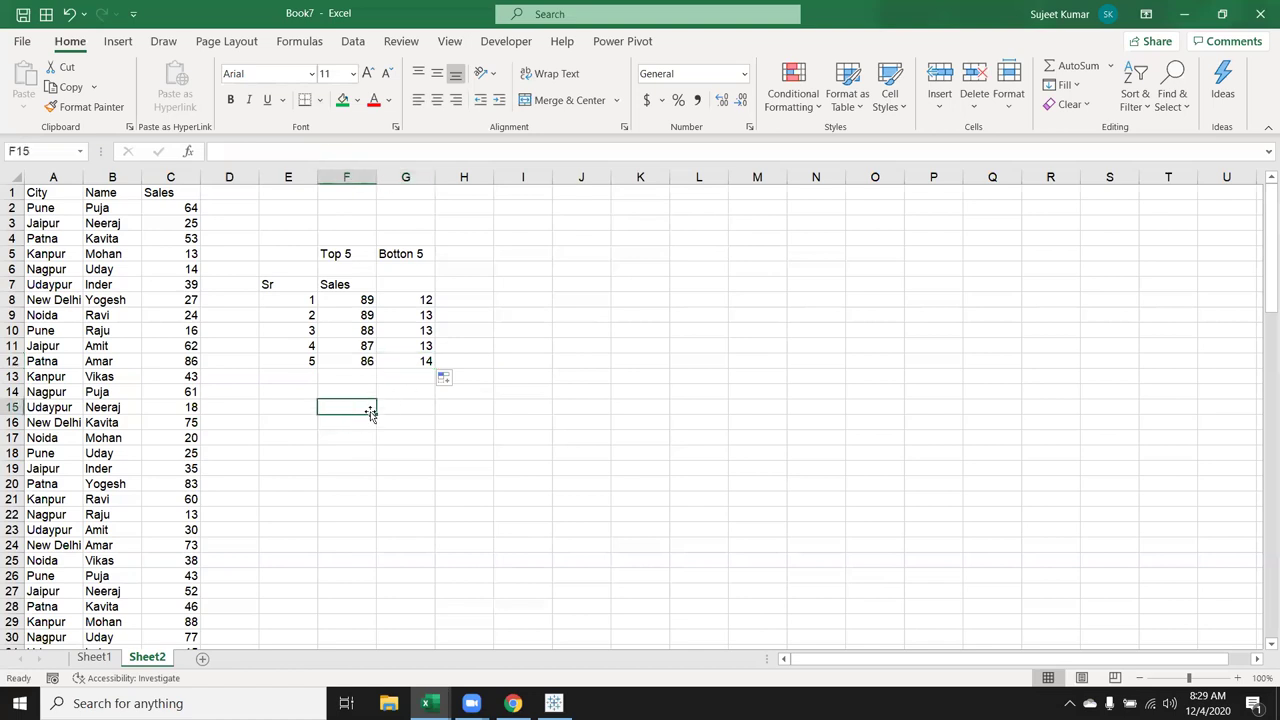
key("BackSpace")
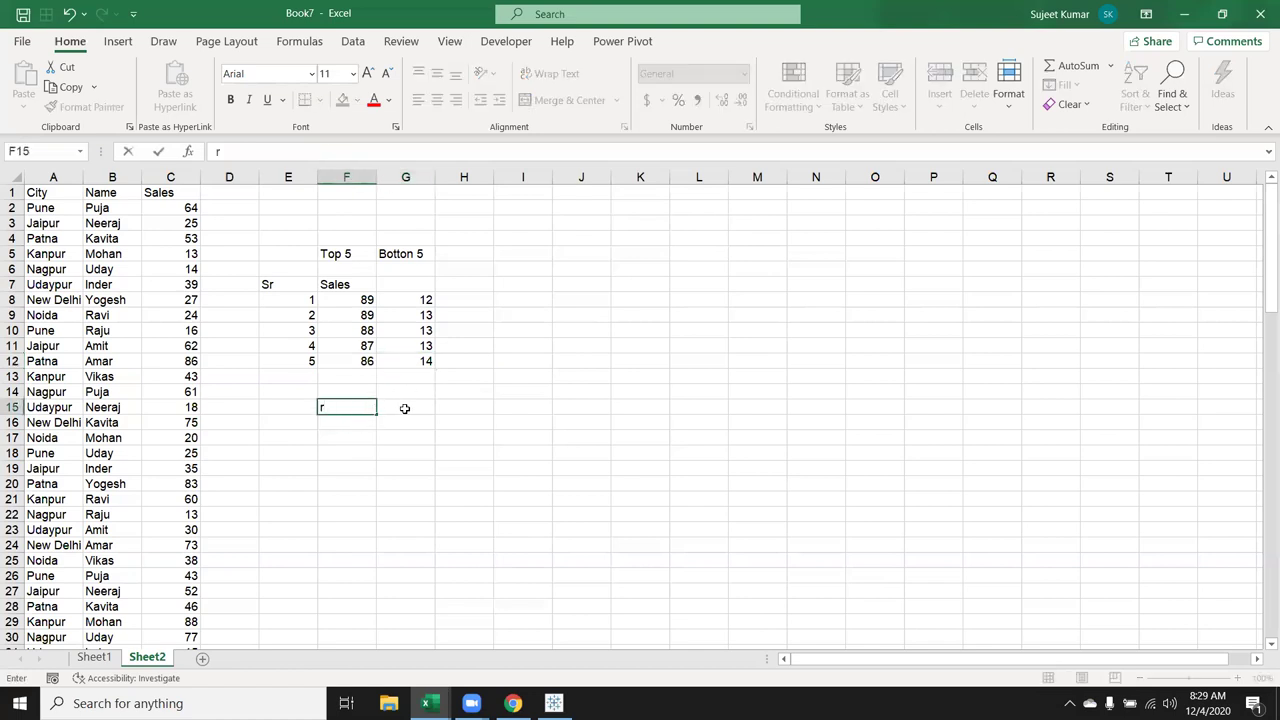
type("=")
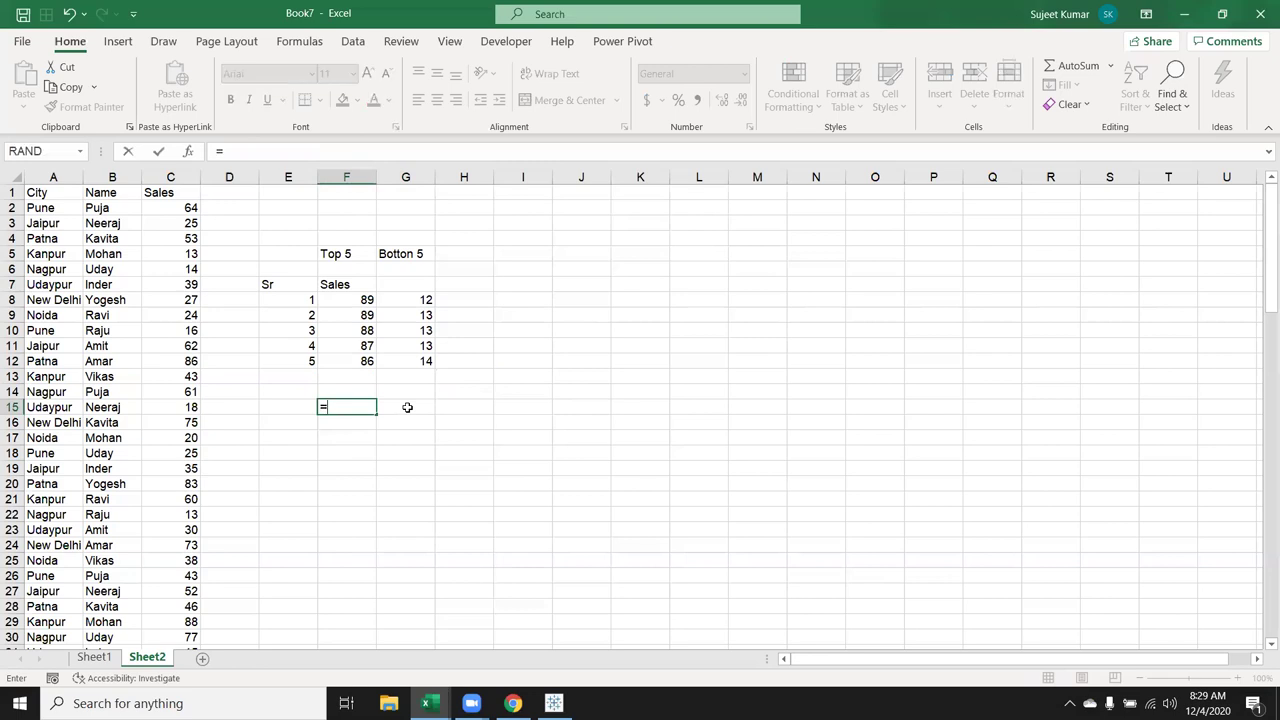
type("rank")
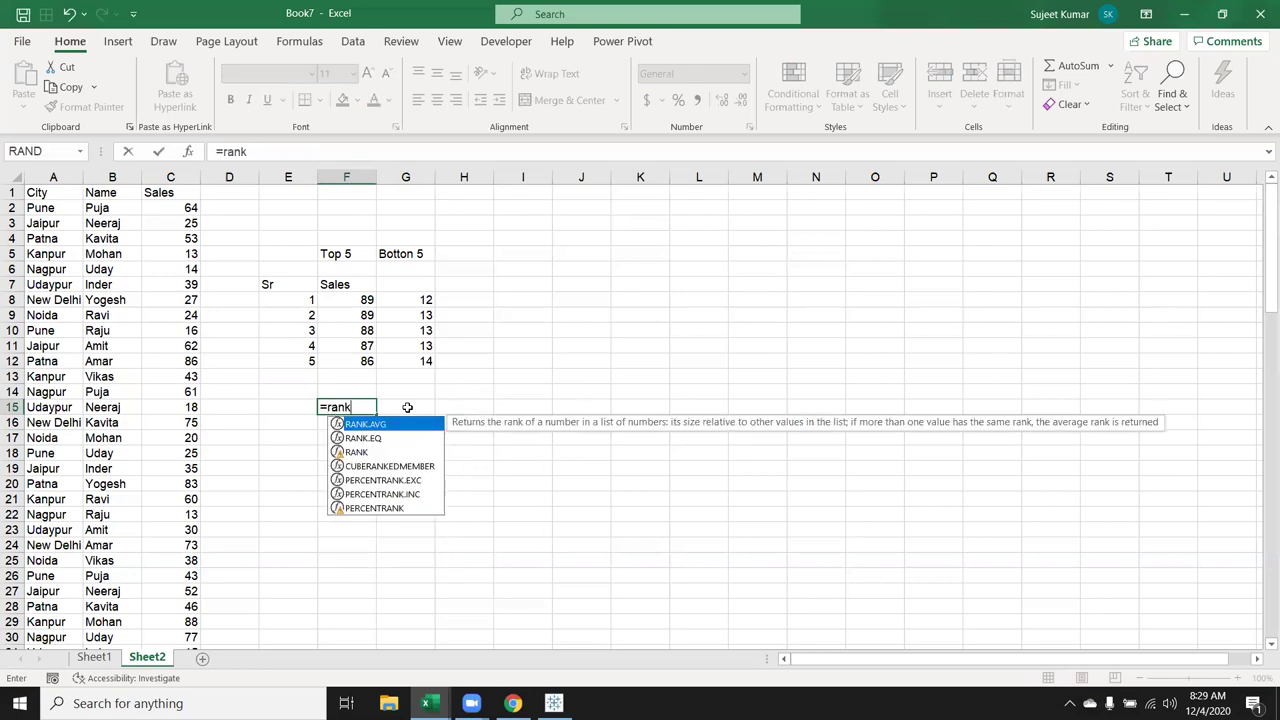
key("Escape")
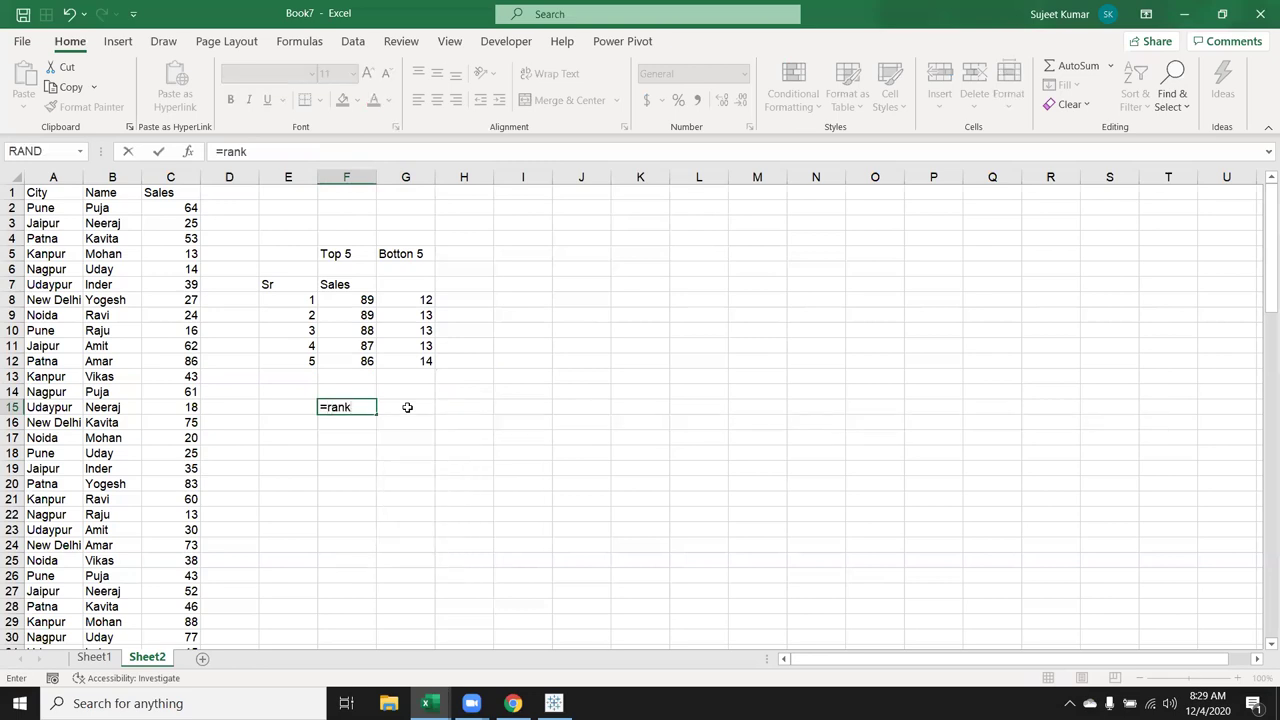
key("Escape")
key("Left")
type("75")
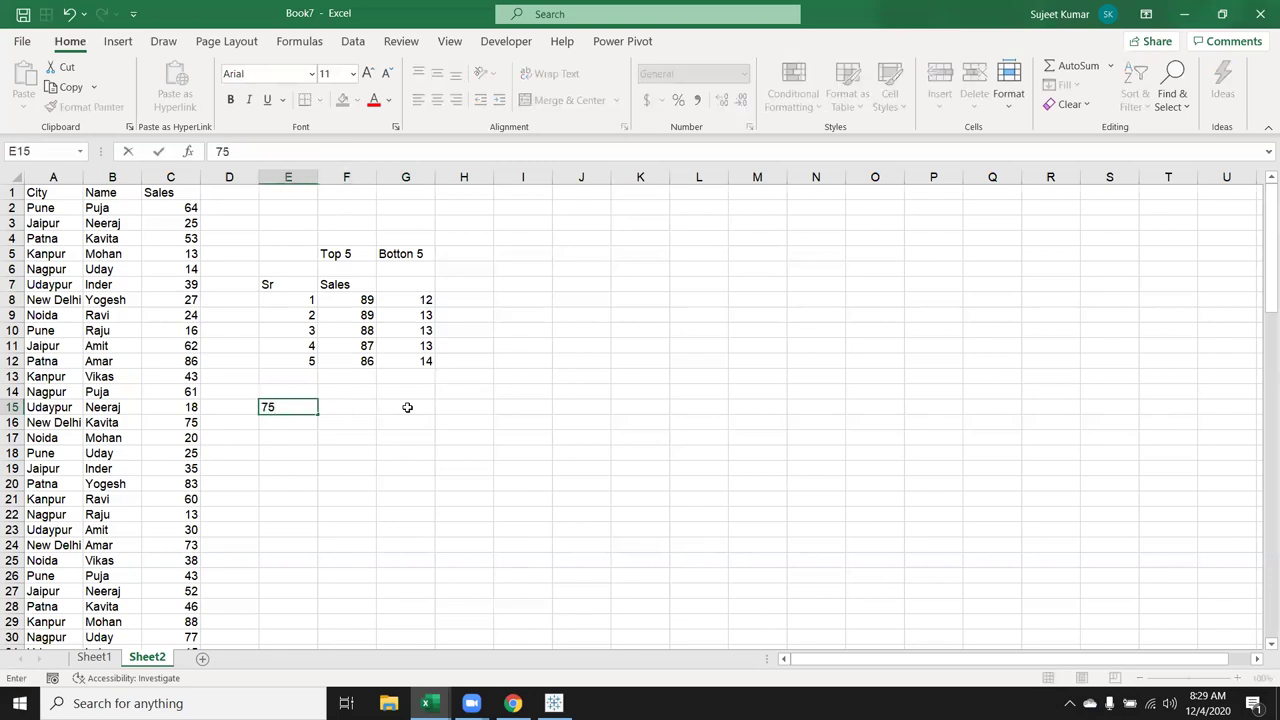
key("Tab")
Enter =RANK(E15,C:C,0) in F15, ranking 75 as 16th in Sales descending
type("=")
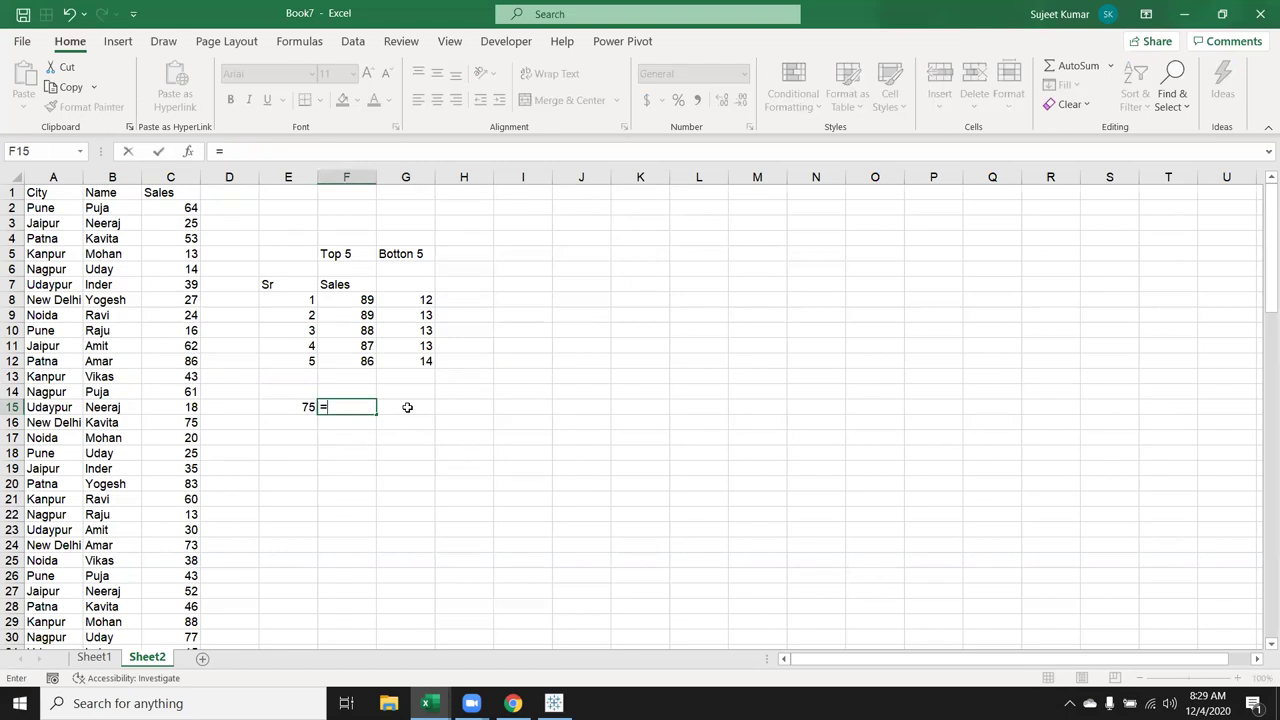
type("rank")
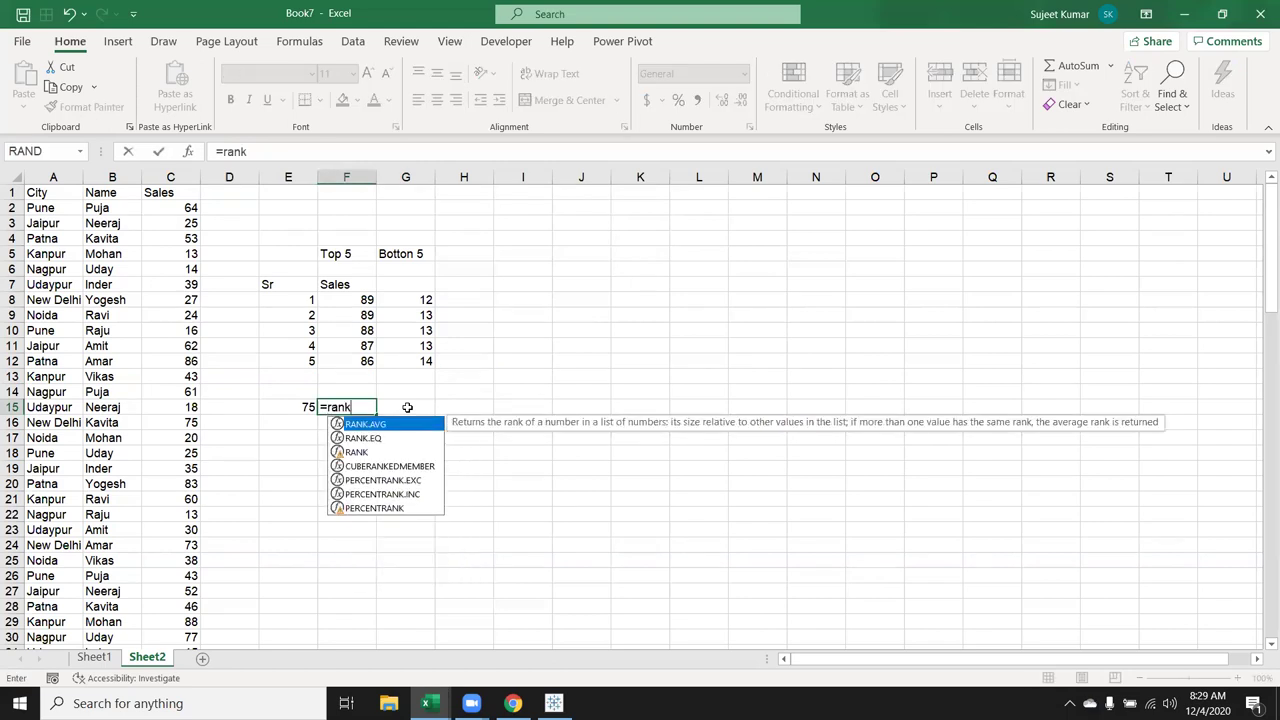
key("Down")
key("Down")
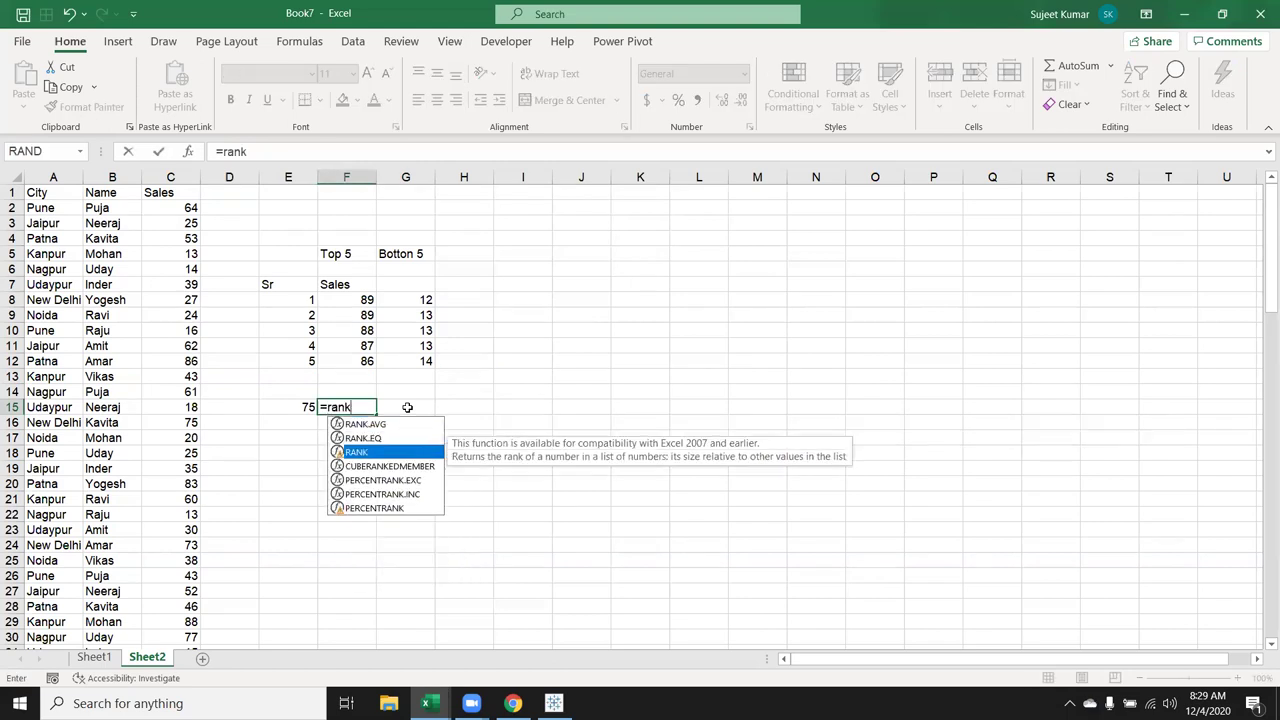
key("Tab")
key("Left")
key("Left")
key("Left")
key("Right")
key("Right")
type(",")
key("Left")
key("Left")
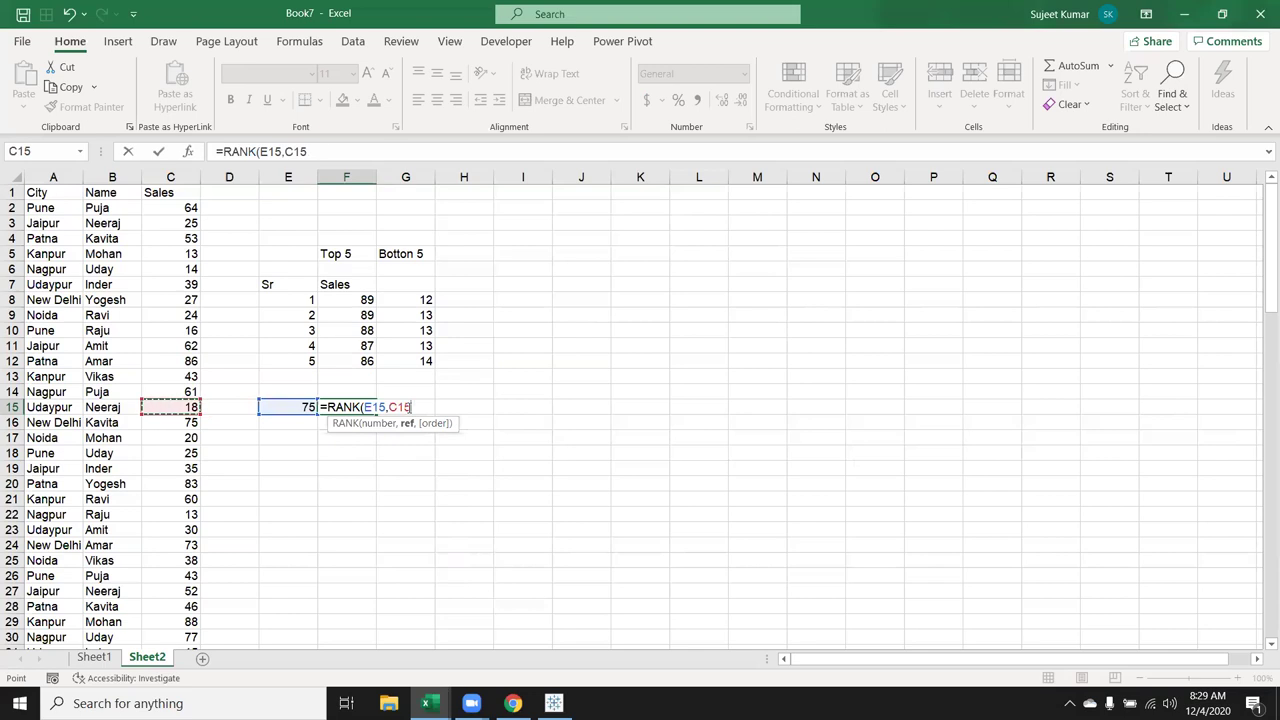
key("ctrl+space")
type(",")
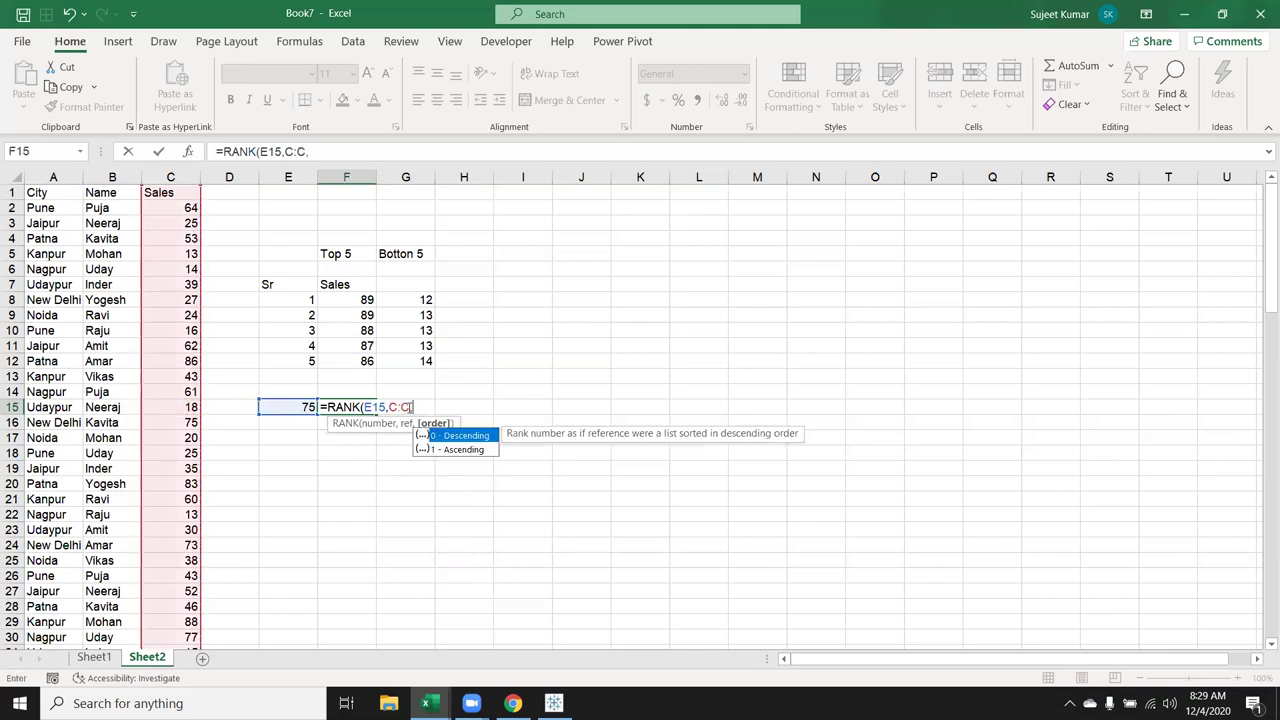
type("0")
key("Return")
key("Up")
left_click(407, 407)
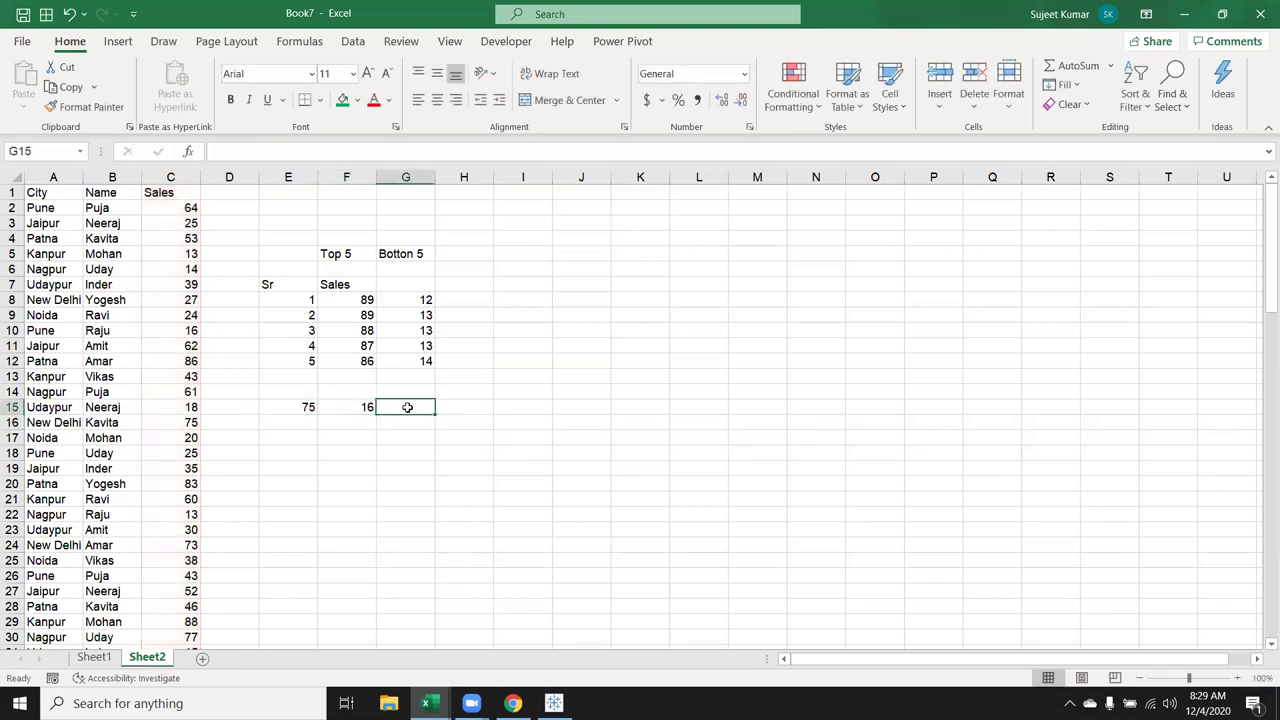
left_click(261, 361)
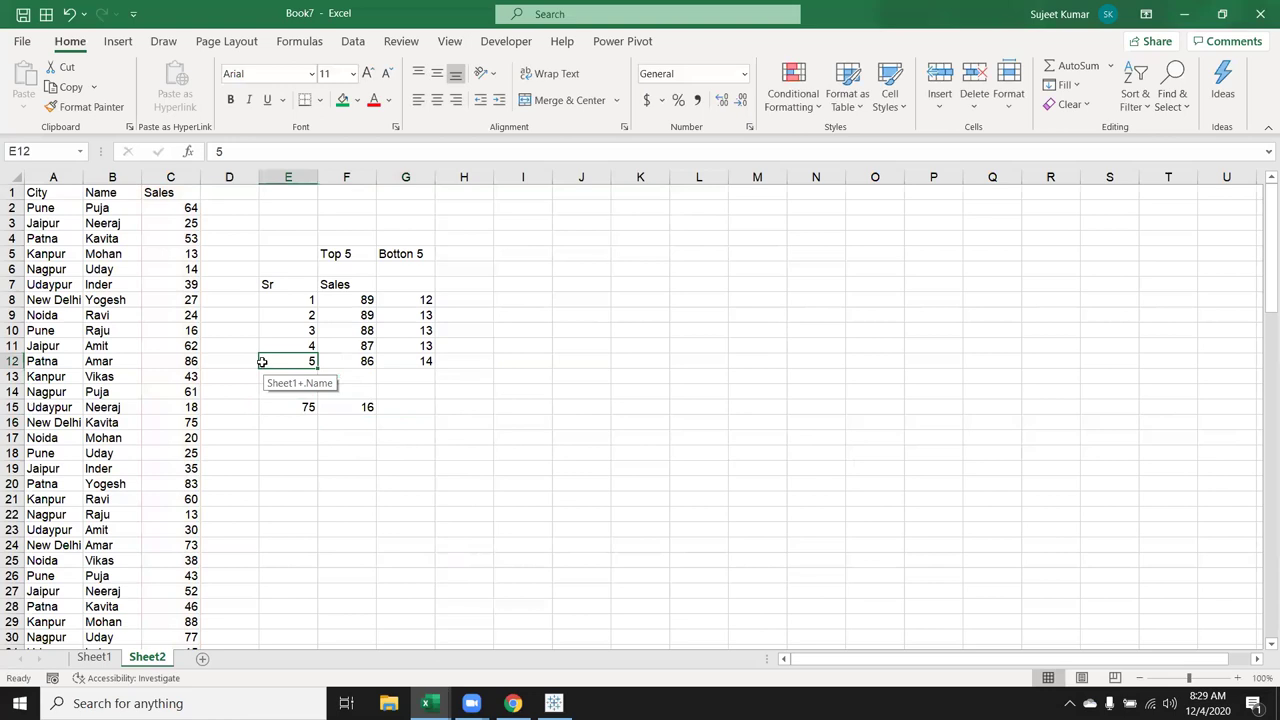
type("16")
key("Return")
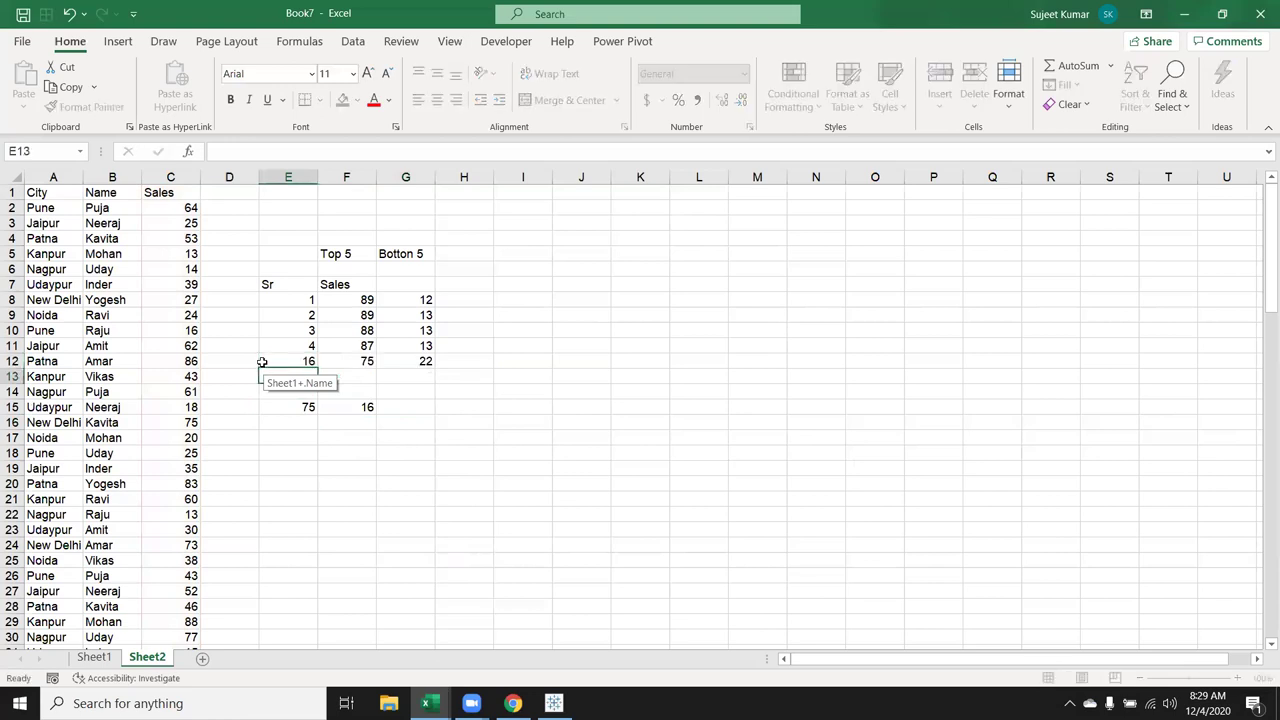
key("Up")
key("Right")
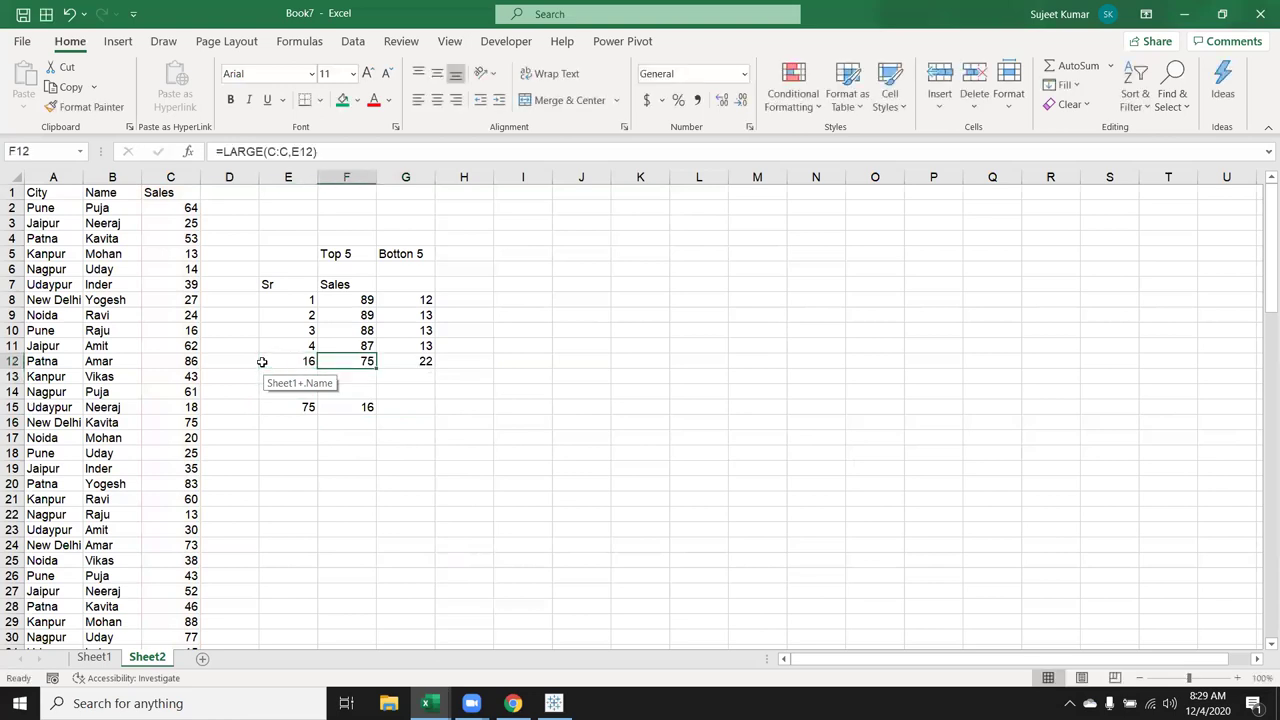
key("ctrl+z")
key("Down")
key("Down")
key("Down")
key("Right")
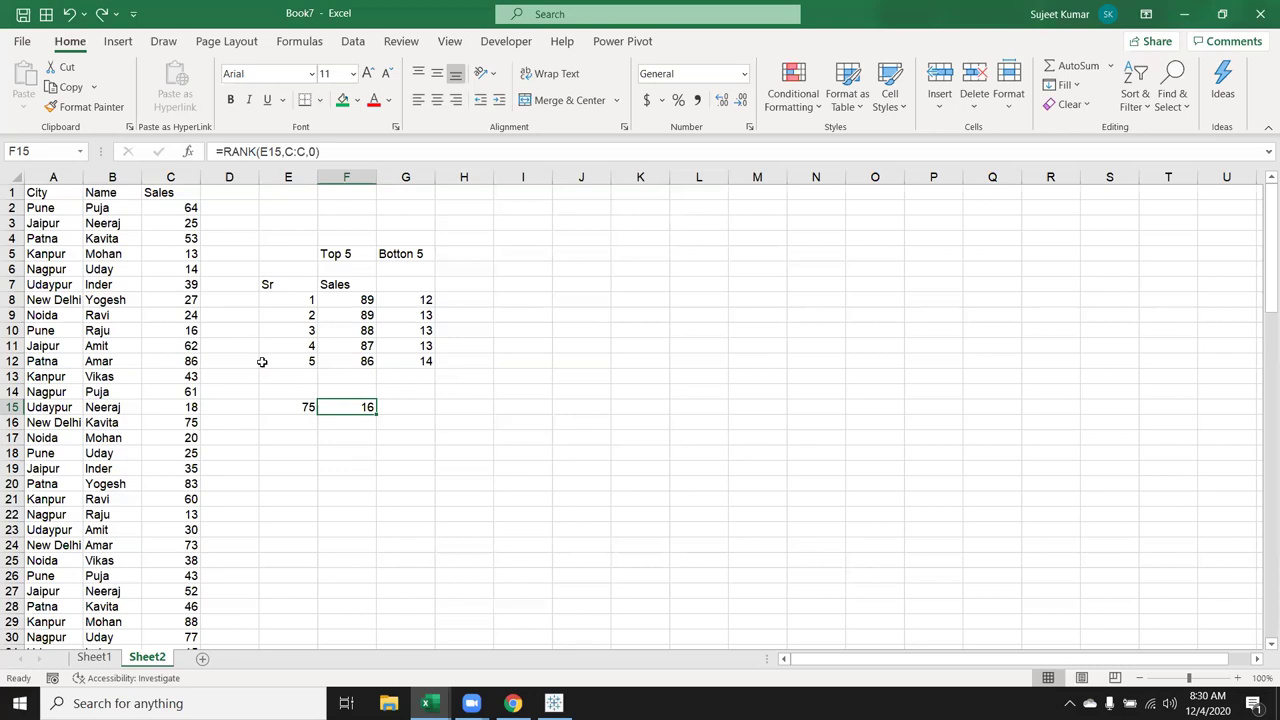
Open the Statistical category under Formulas > More Functions
scroll(274, 223, "down", 1)
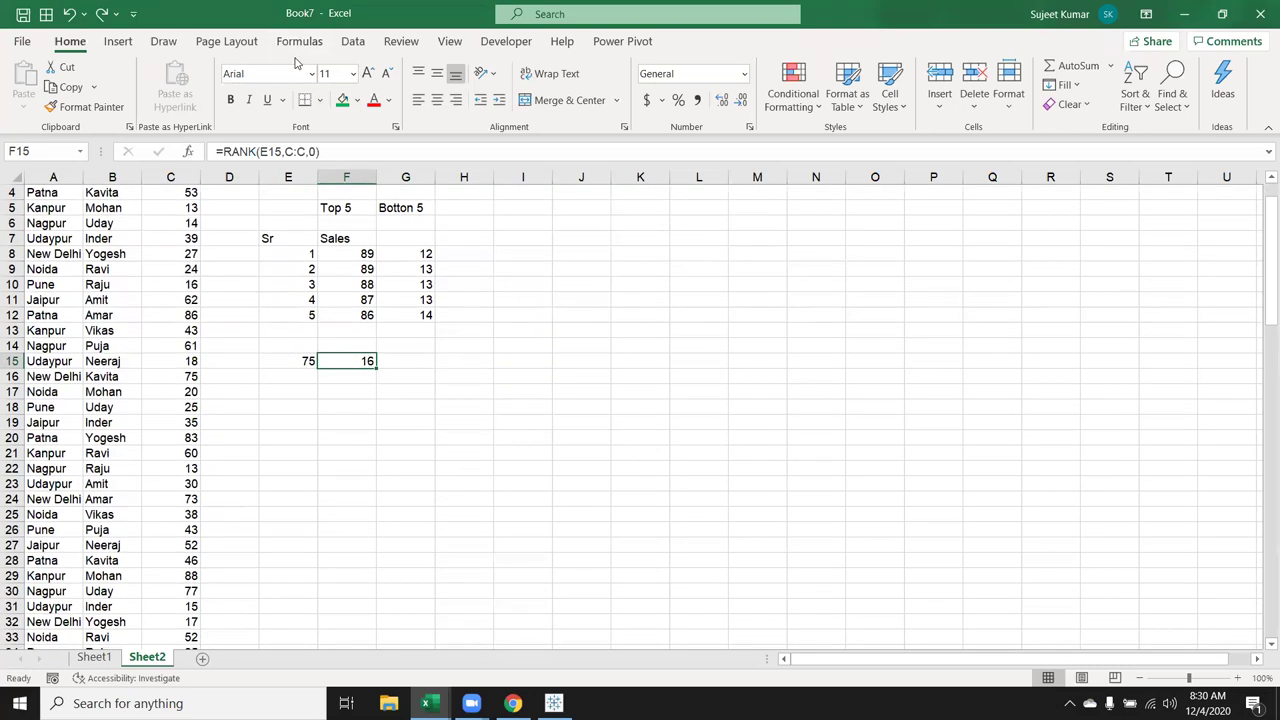
left_click(298, 44)
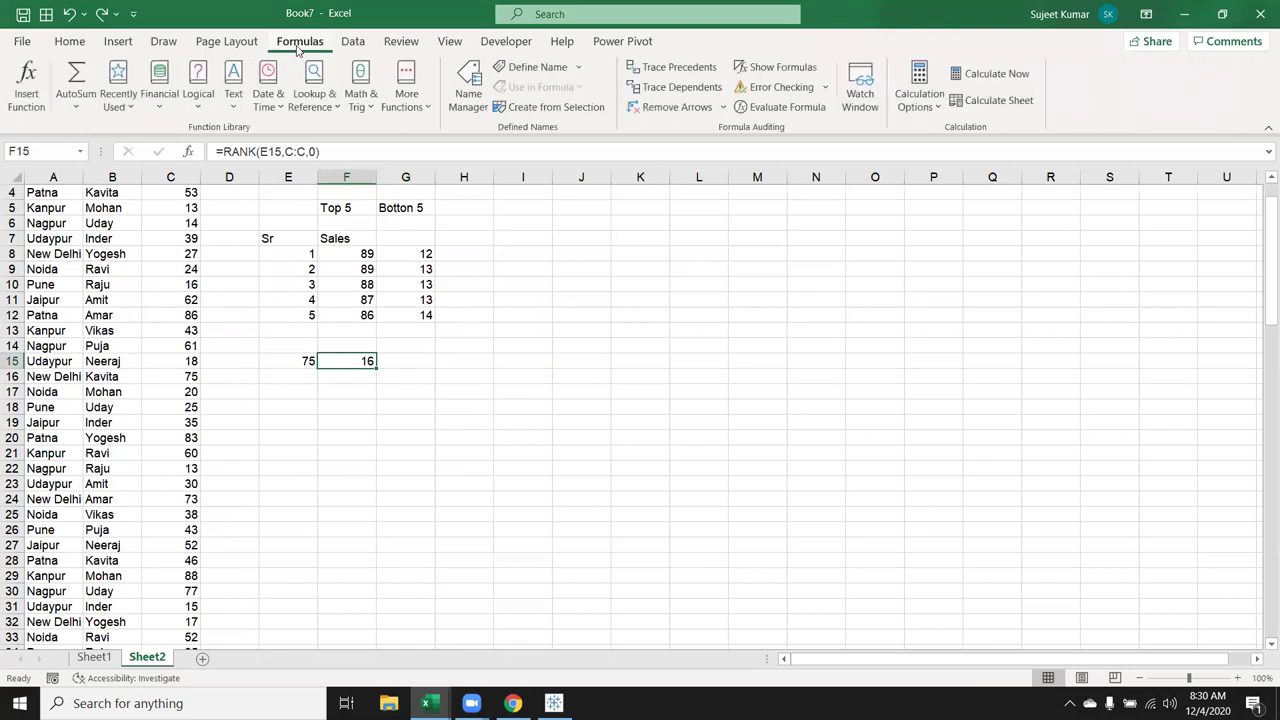
left_click(404, 98)
mouse_move(400, 130)
Scroll up and down the statistical function list to browse the available functions
scroll(619, 378, "down", 2)
scroll(619, 381, "down", 4)
scroll(619, 381, "down", 4)
scroll(619, 381, "down", 4)
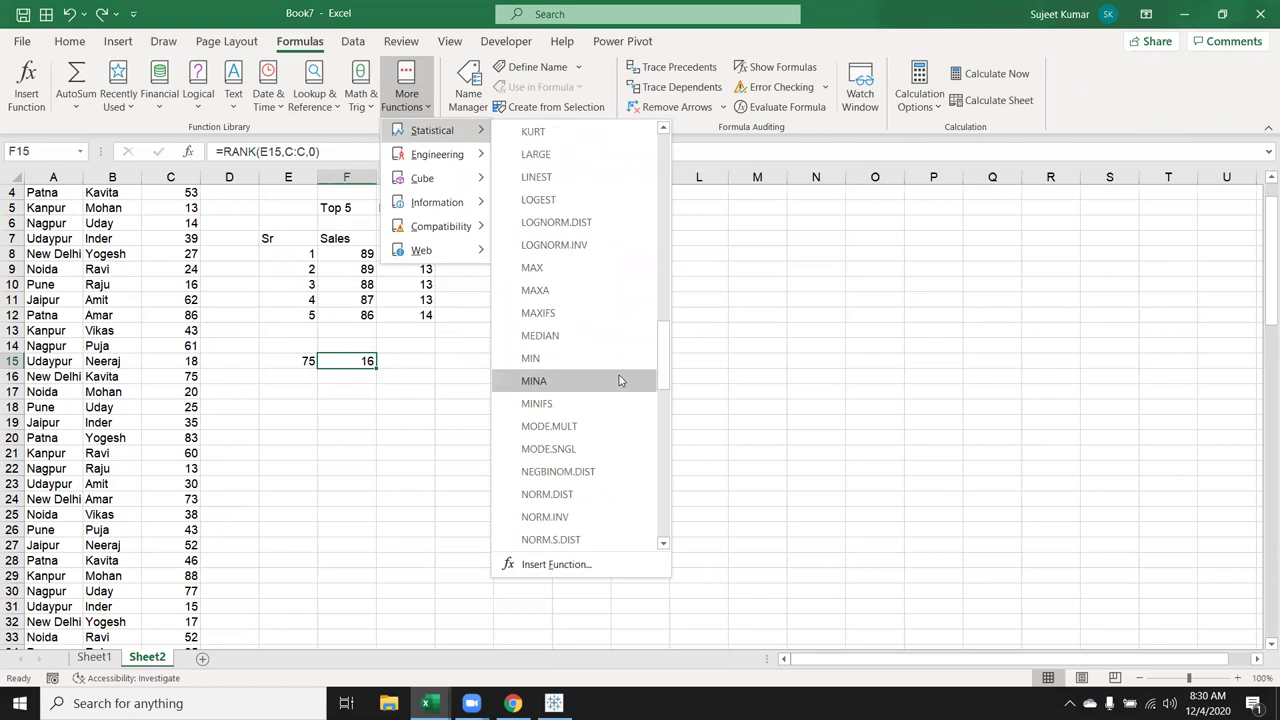
scroll(619, 381, "down", 4)
scroll(619, 380, "down", 6)
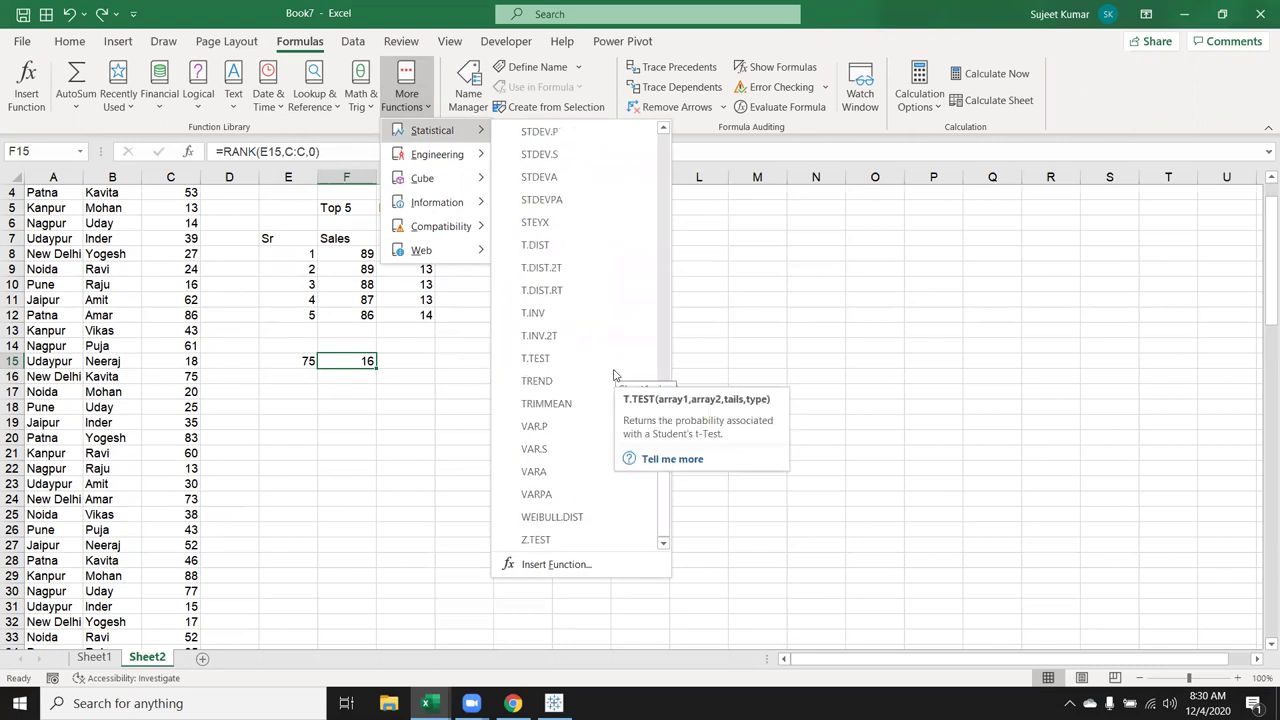
scroll(614, 374, "up", 8)
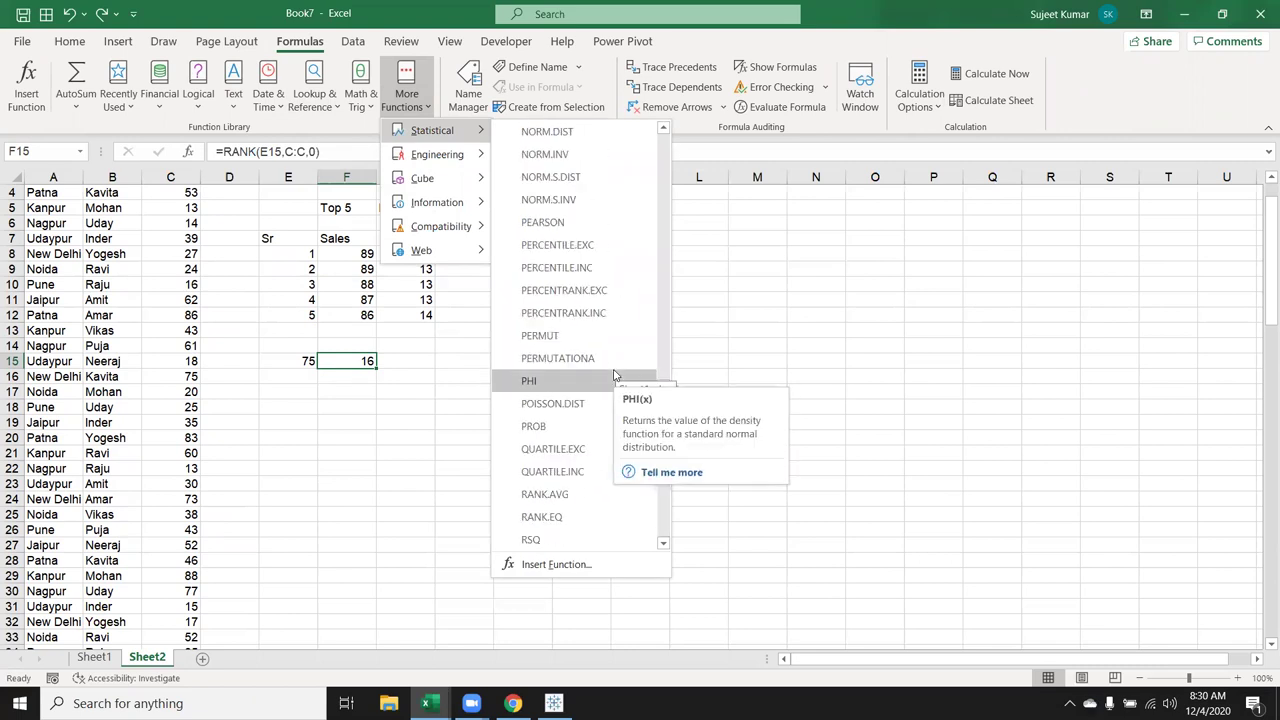
scroll(614, 374, "up", 3)
scroll(614, 374, "up", 3)
scroll(614, 374, "up", 2)
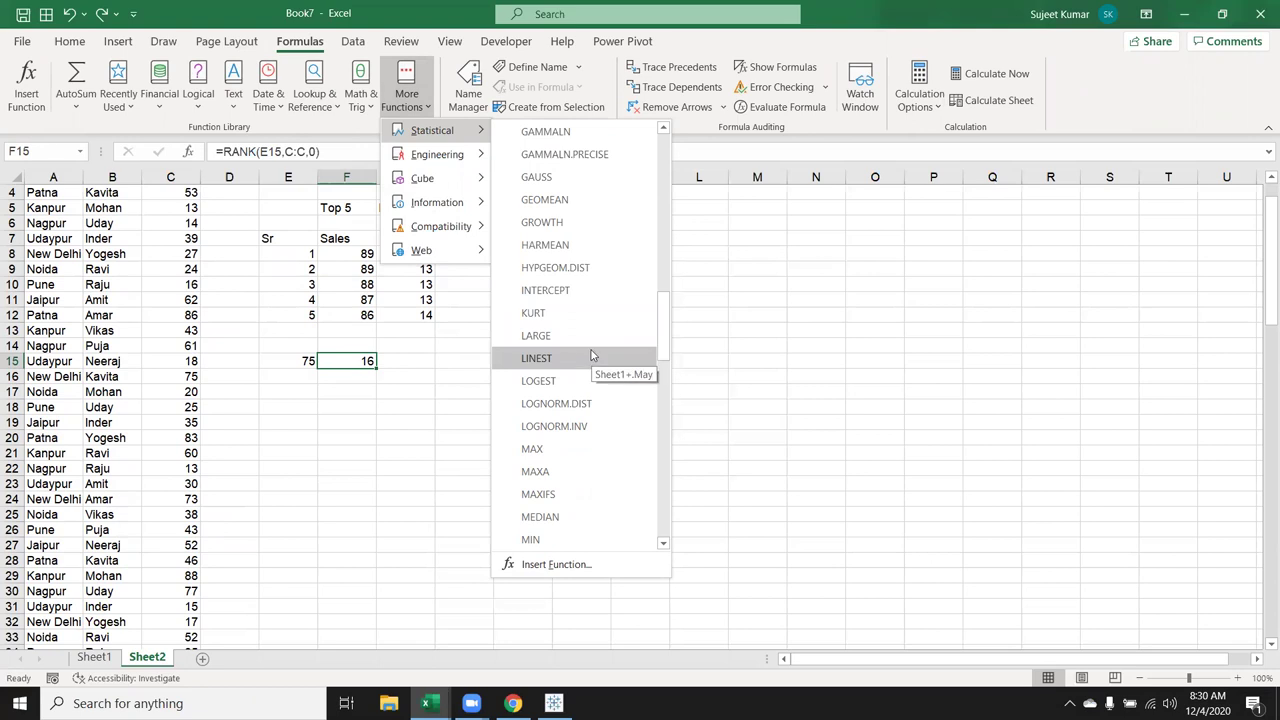
scroll(590, 359, "up", 4)
scroll(591, 357, "up", 4)
scroll(592, 353, "up", 4)
scroll(591, 354, "up", 2)
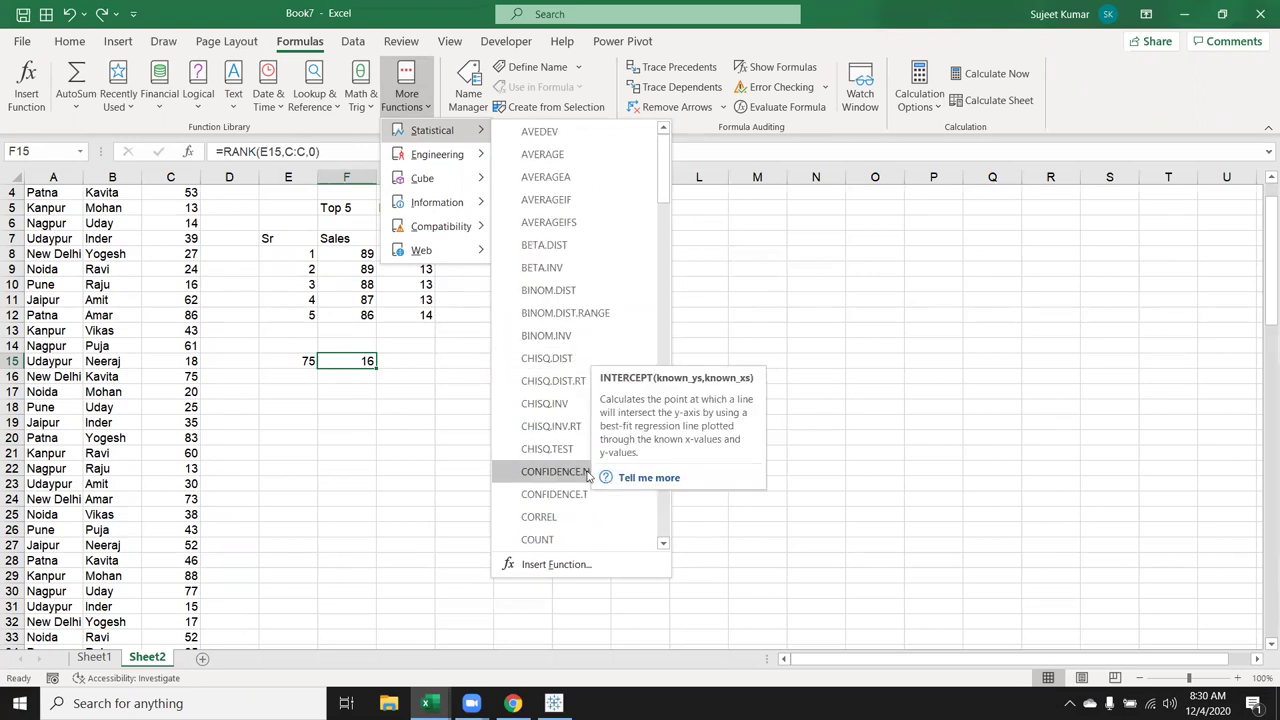
scroll(545, 405, "down", 2)
scroll(552, 410, "down", 2)
scroll(558, 414, "down", 2)
scroll(563, 417, "down", 3)
scroll(563, 420, "down", 3)
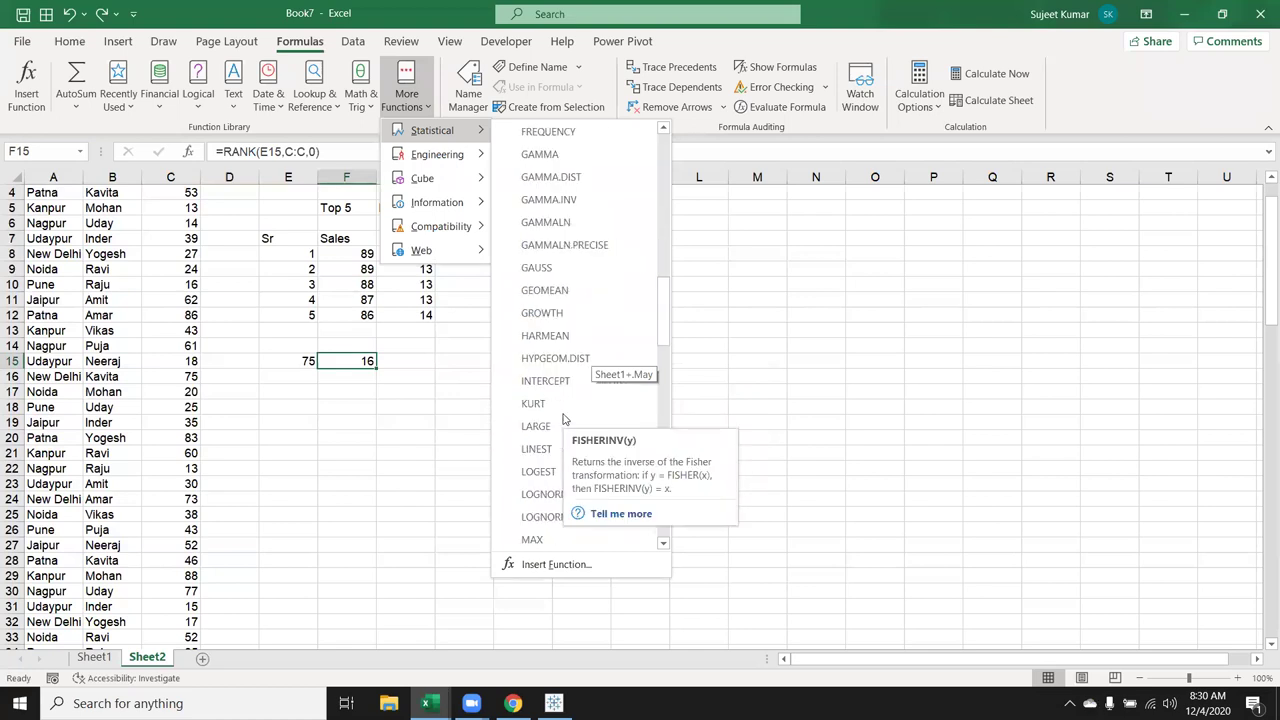
scroll(563, 440, "down", 1)
scroll(566, 445, "down", 1)
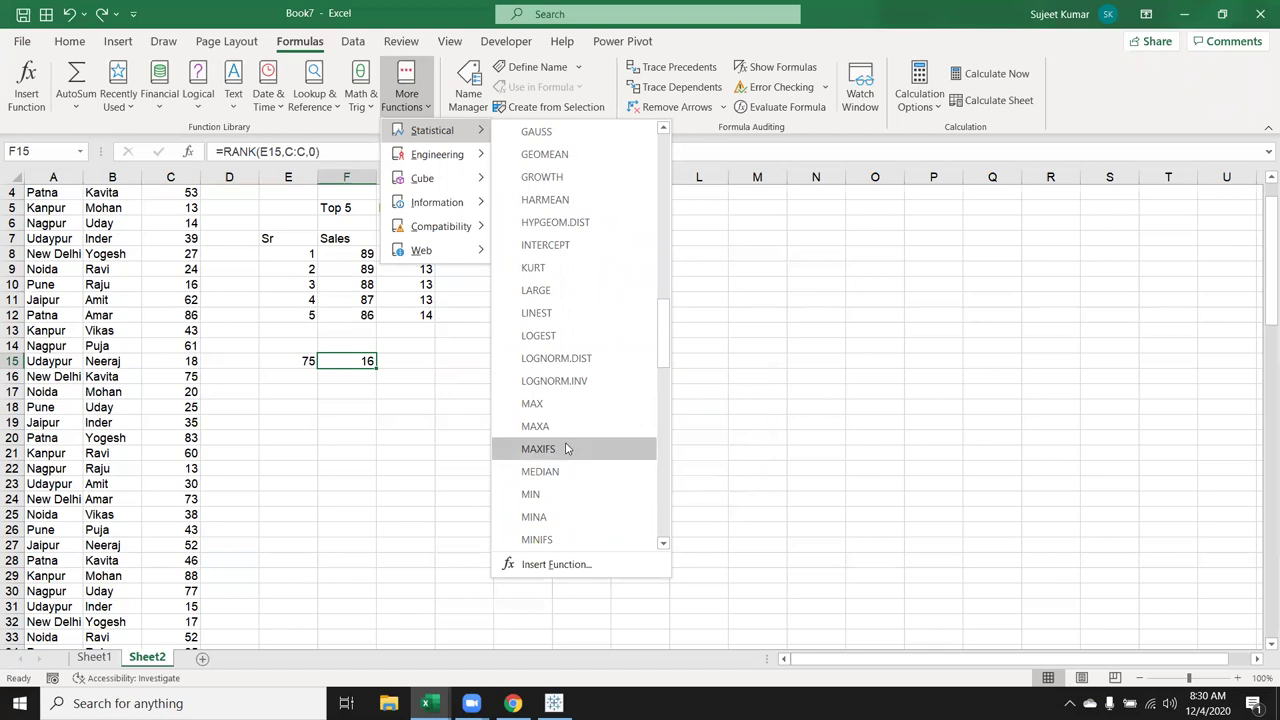
scroll(580, 428, "down", 2)
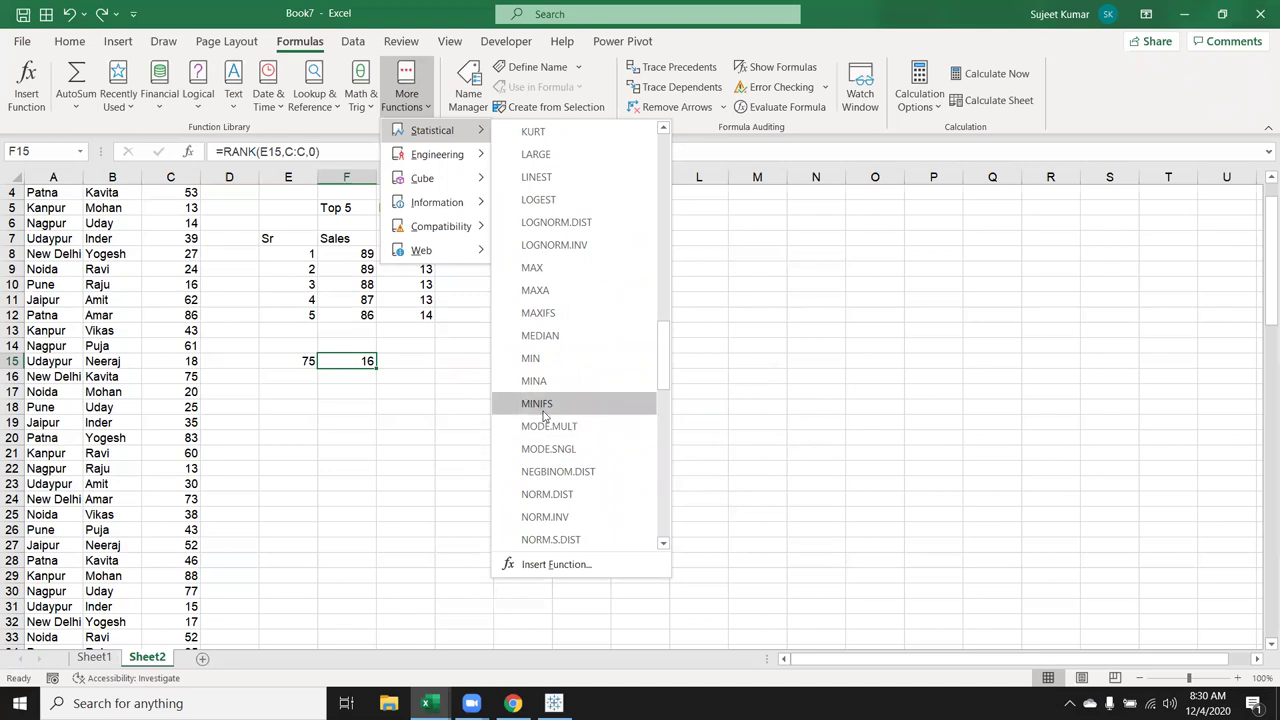
scroll(580, 450, "down", 1)
scroll(605, 470, "down", 1)
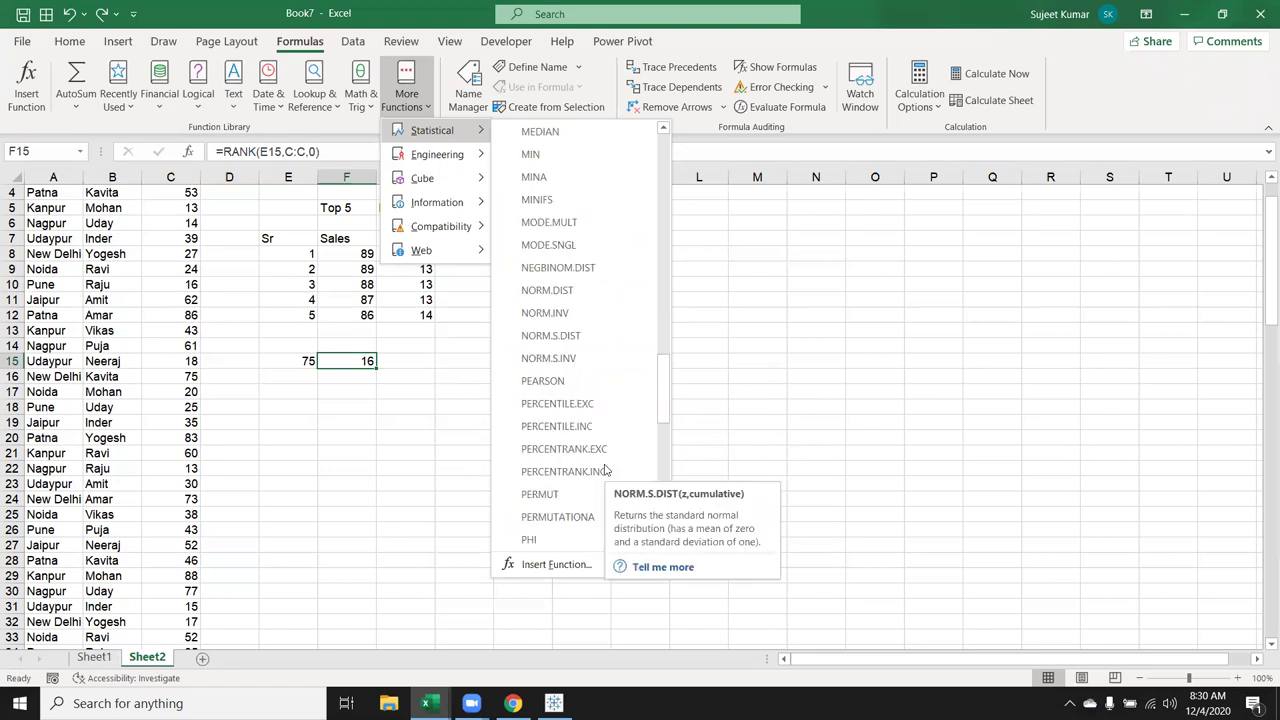
scroll(558, 530, "down", 3)
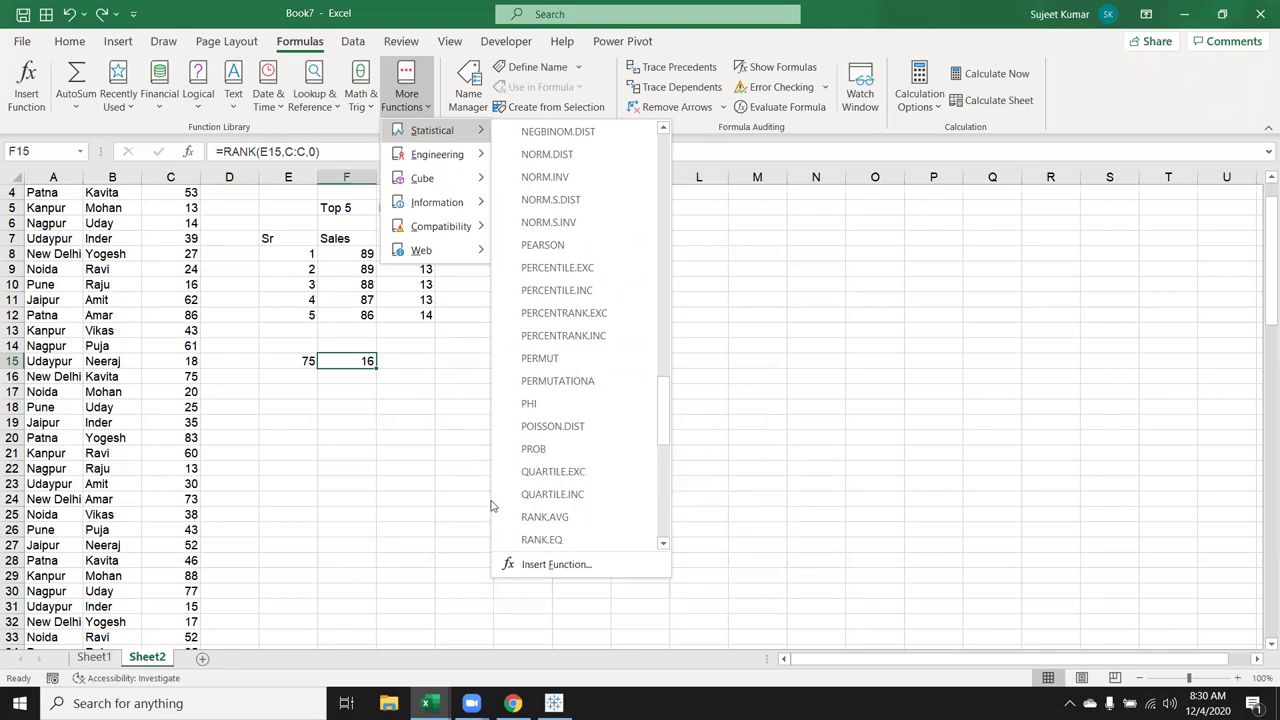
scroll(589, 485, "down", 4)
scroll(589, 485, "down", 1)
scroll(589, 485, "down", 3)
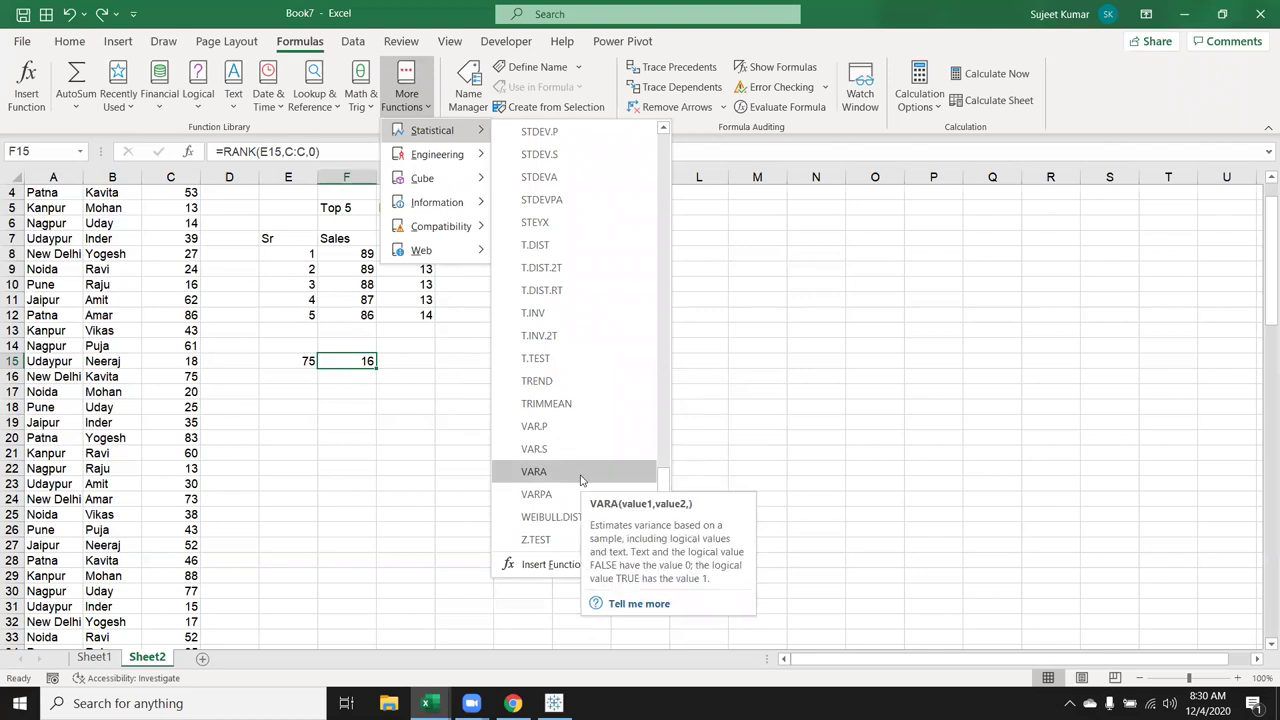
scroll(588, 452, "up", 3)
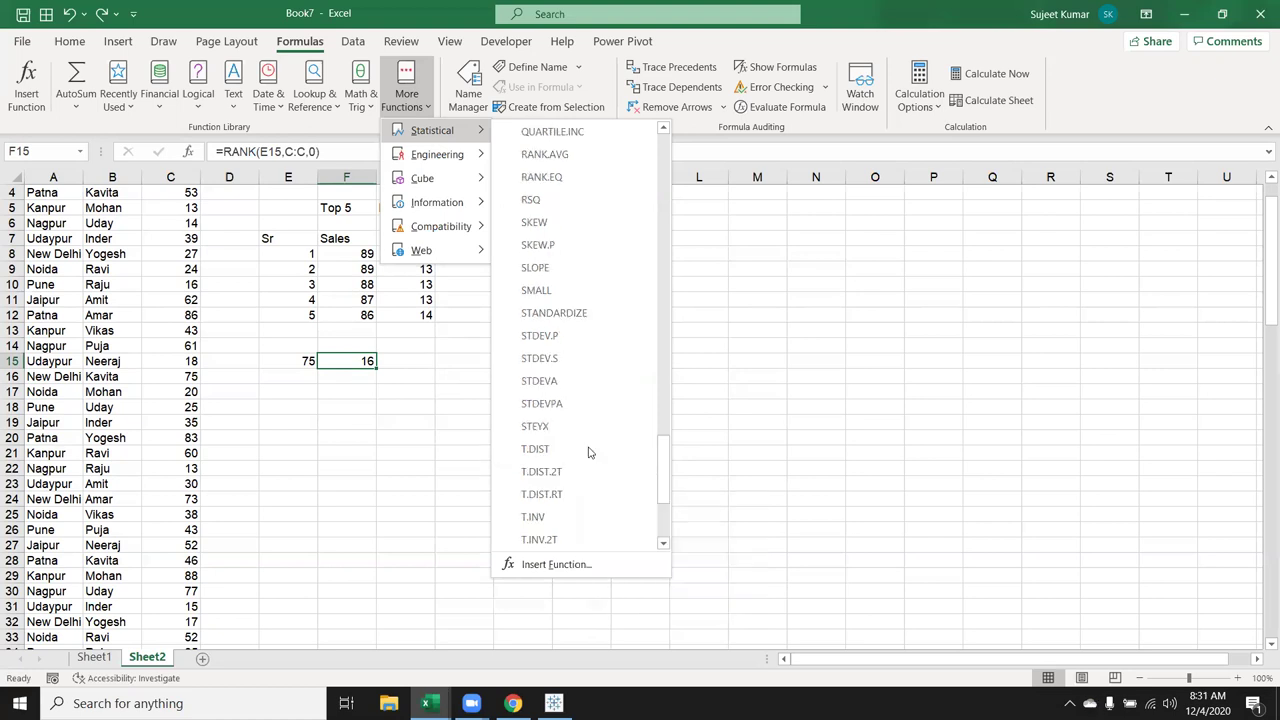
scroll(588, 452, "up", 3)
scroll(588, 452, "up", 1)
scroll(588, 452, "up", 2)
scroll(588, 452, "up", 1)
scroll(588, 452, "up", 3)
scroll(588, 452, "up", 2)
scroll(588, 452, "up", 3)
scroll(588, 452, "up", 1)
scroll(586, 452, "up", 1)
scroll(586, 452, "up", 4)
scroll(586, 452, "up", 4)
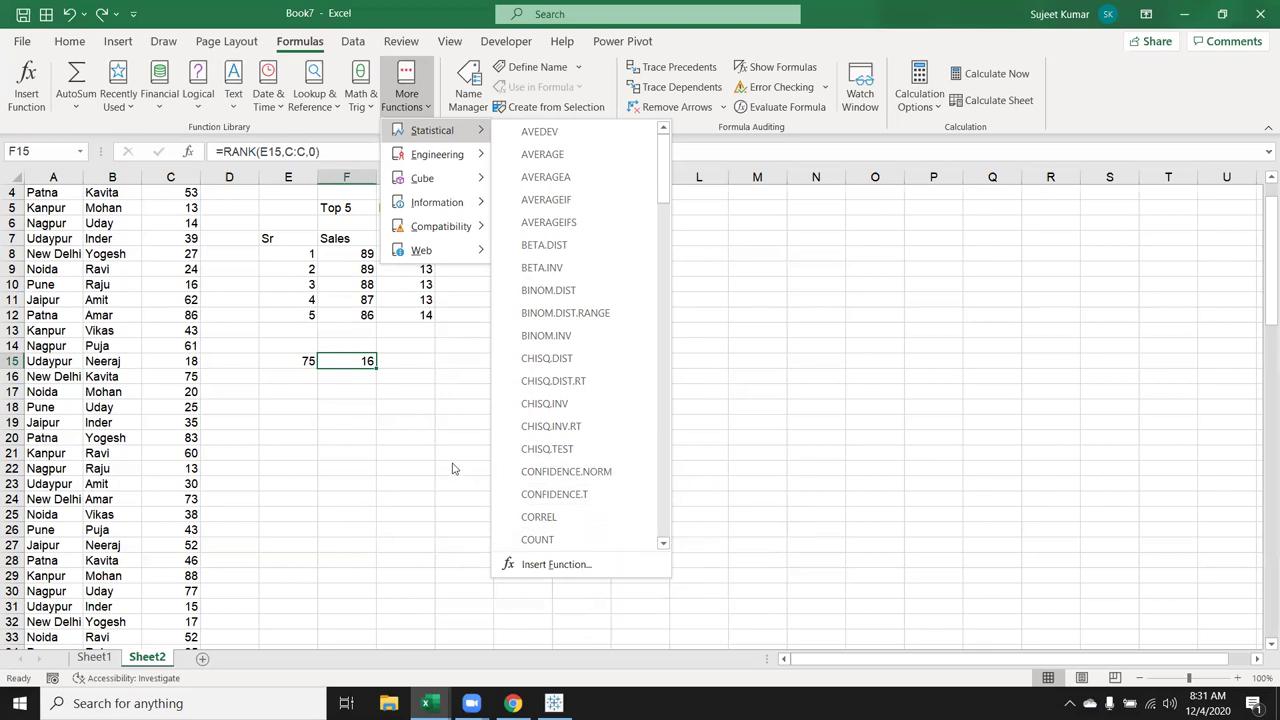
scroll(456, 420, "up", 1)
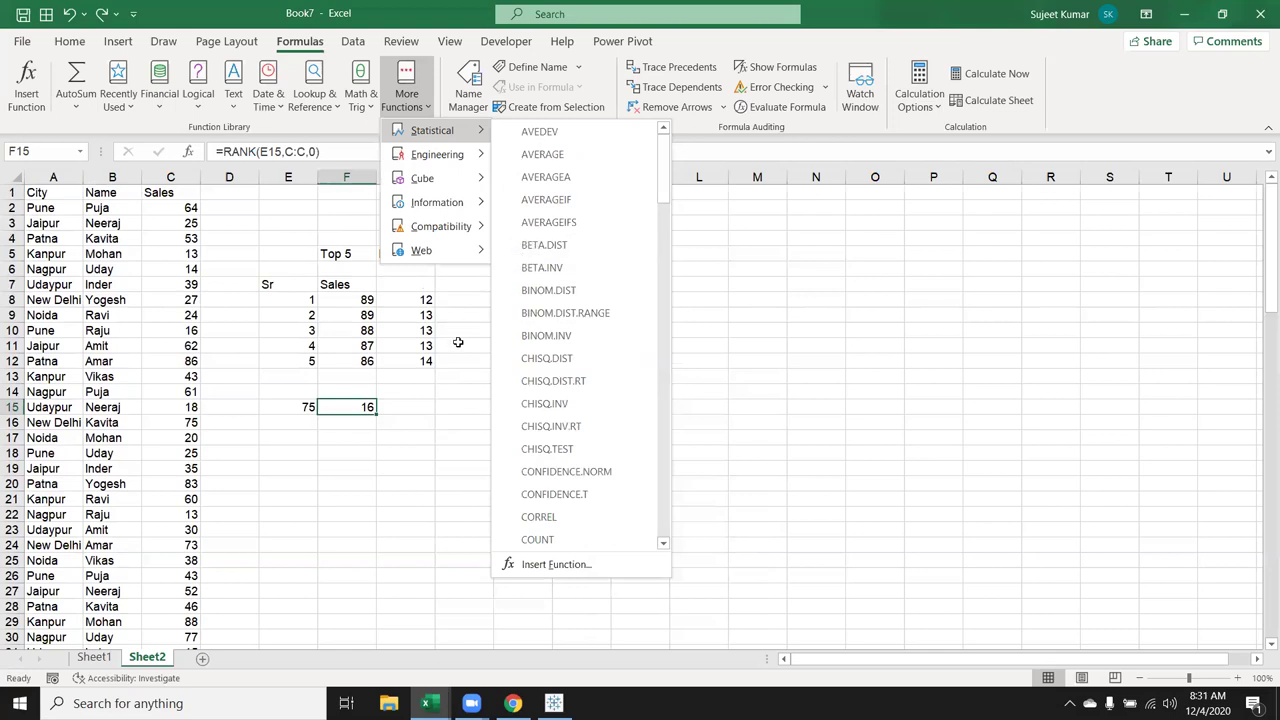